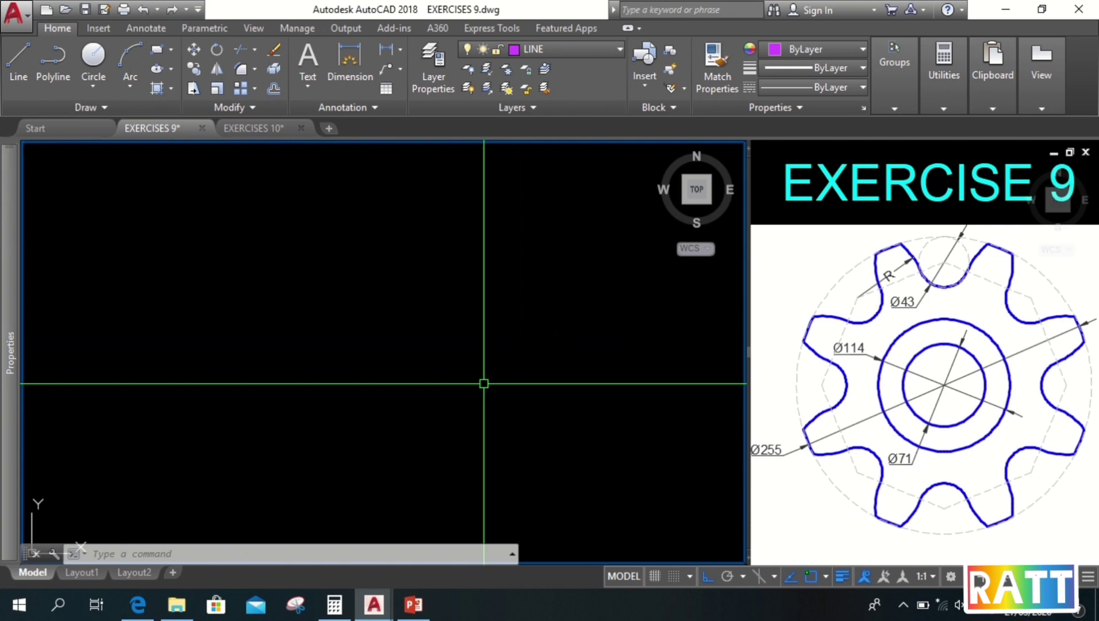
# Step: Draw a circle of diameter 71 at a picked centre point
pyautogui.write('c')
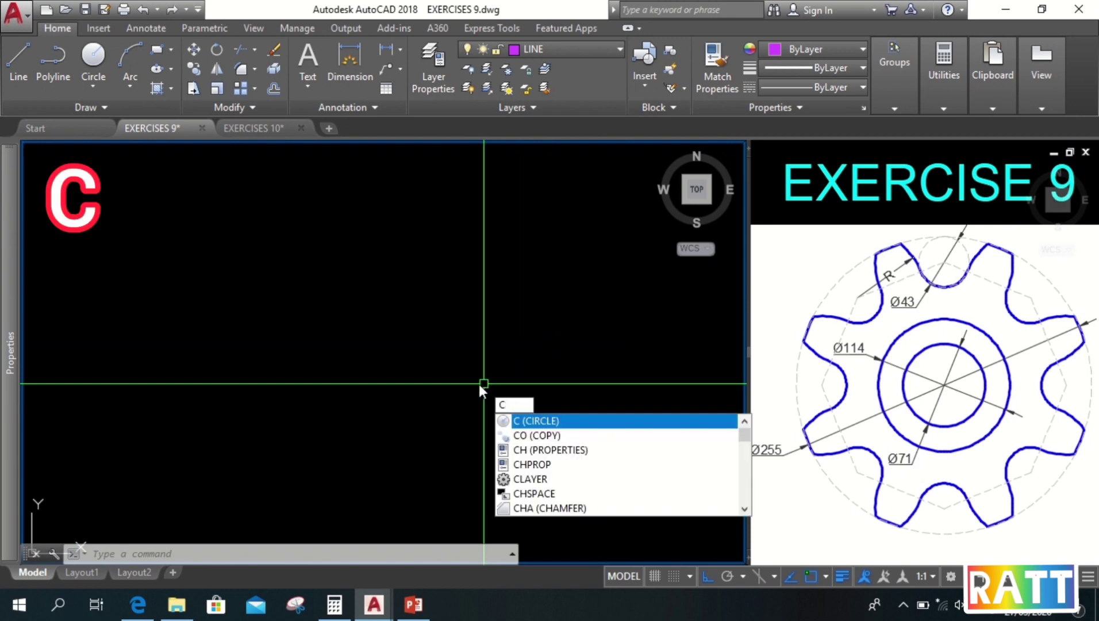
pyautogui.press('Return')
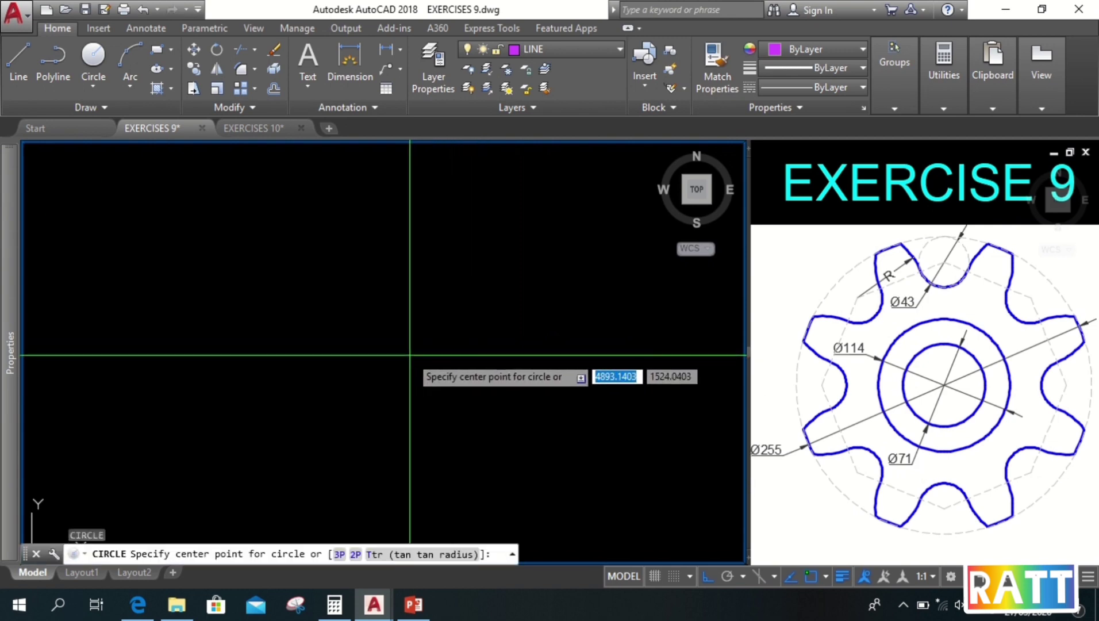
pyautogui.click(410, 355)
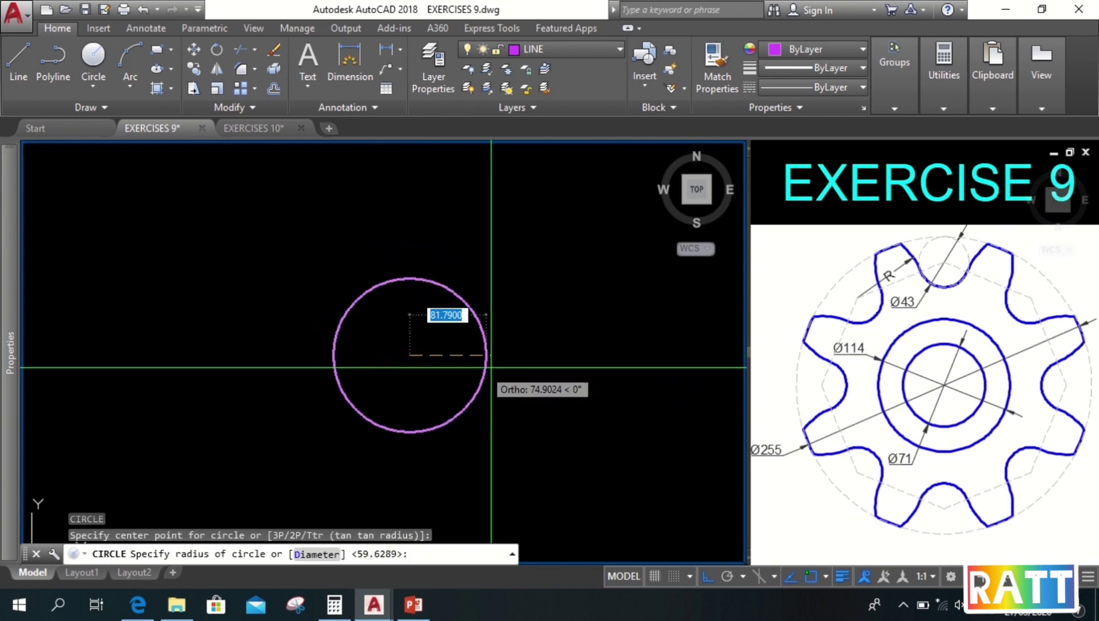
pyautogui.write('D')
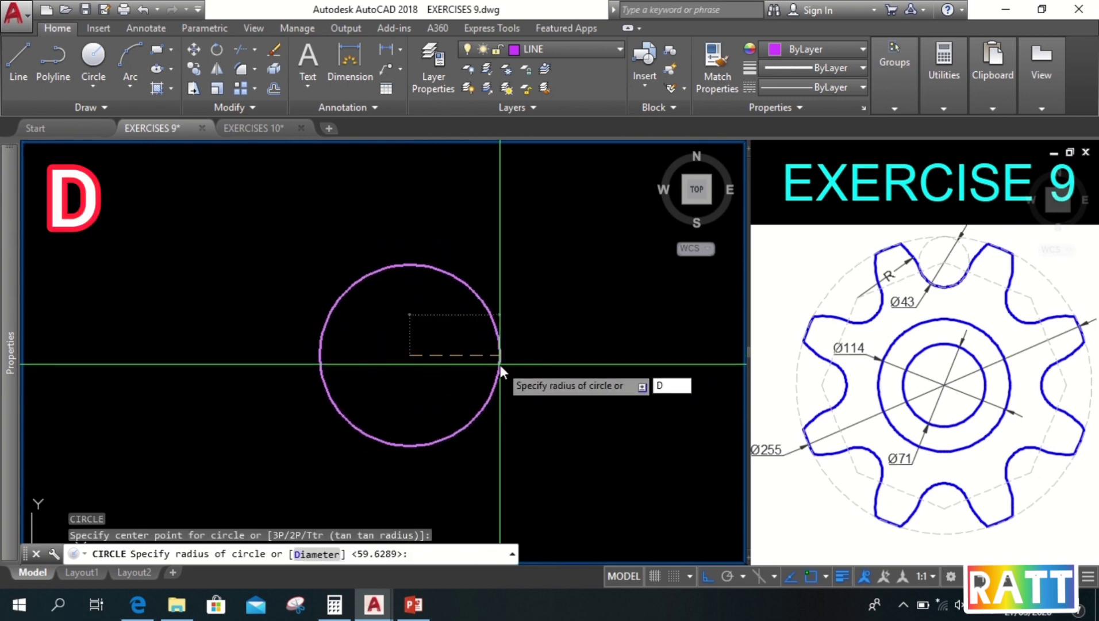
pyautogui.press('Return')
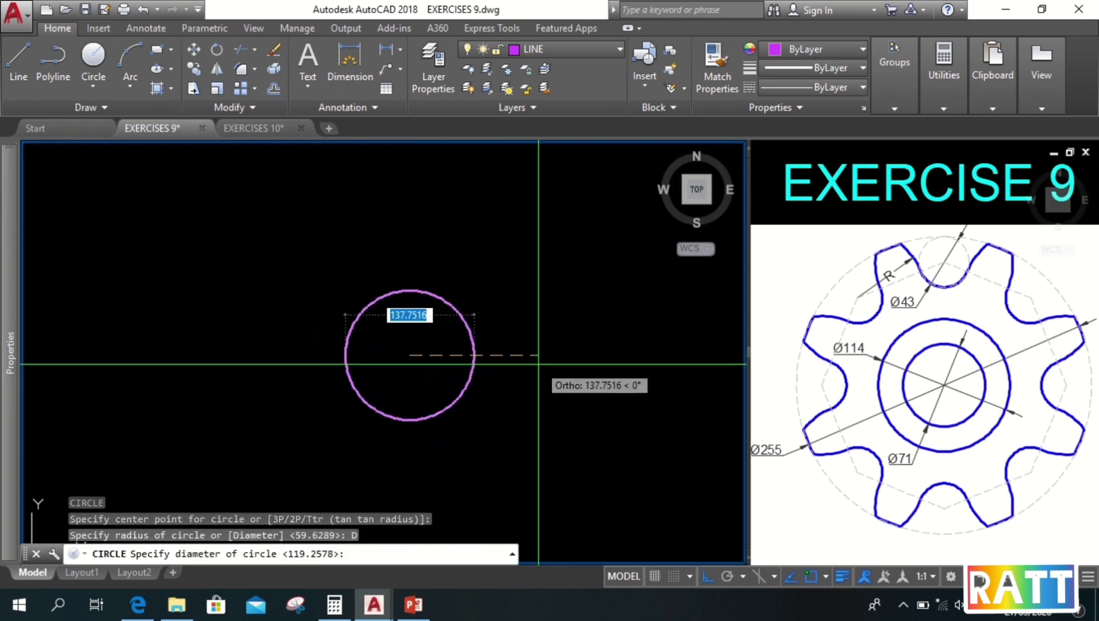
pyautogui.write('71')
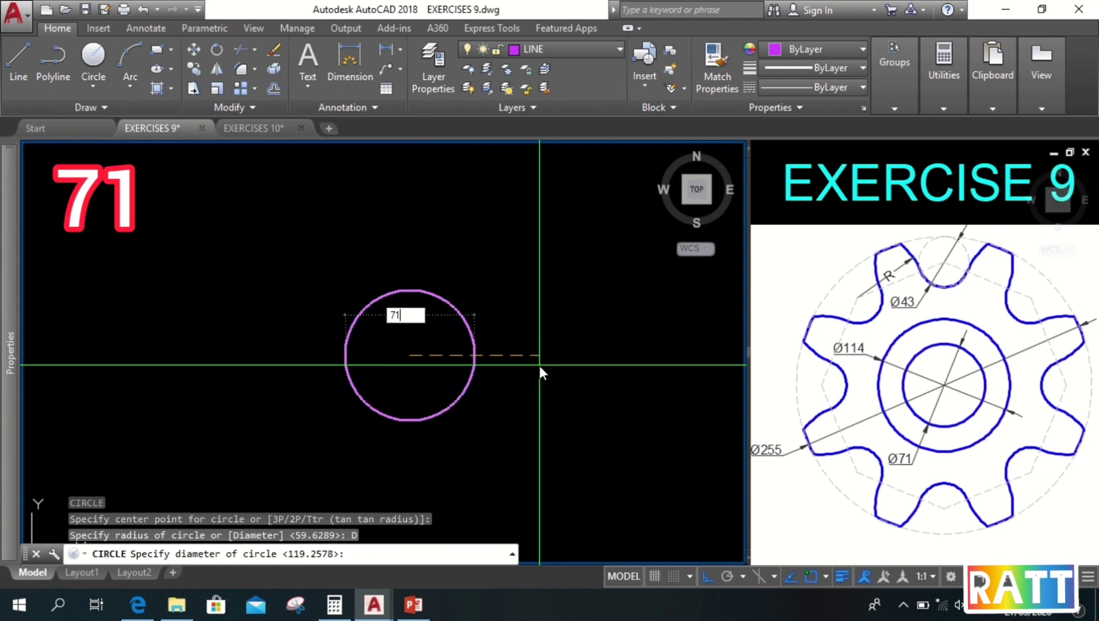
pyautogui.press('Return')
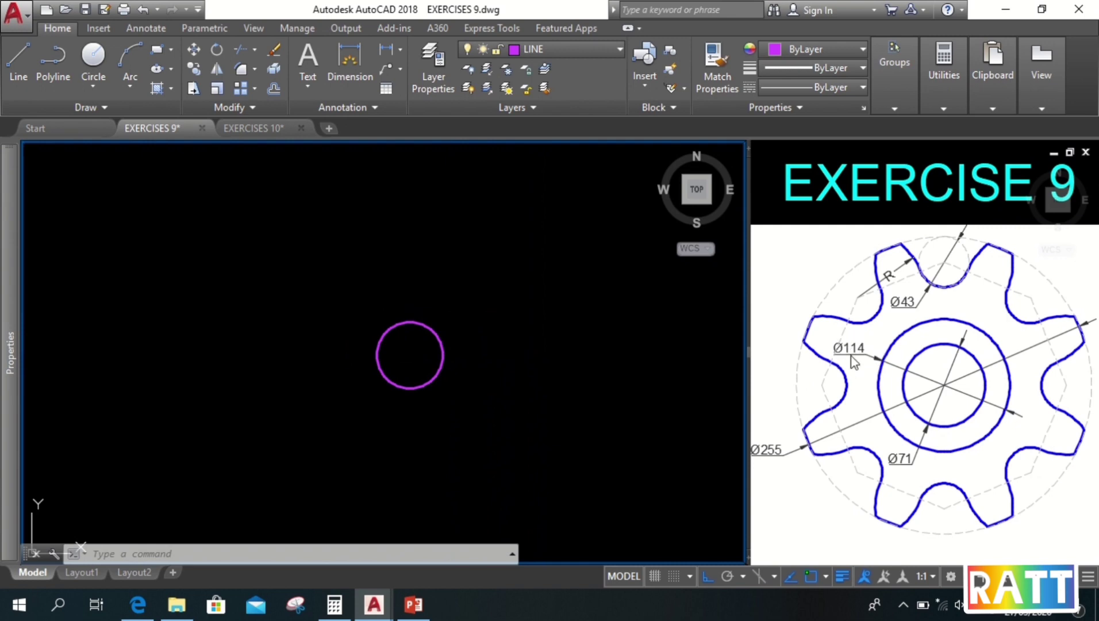
# Step: Draw a Ø114 circle centred on the existing Ø71 circle
pyautogui.write('c')
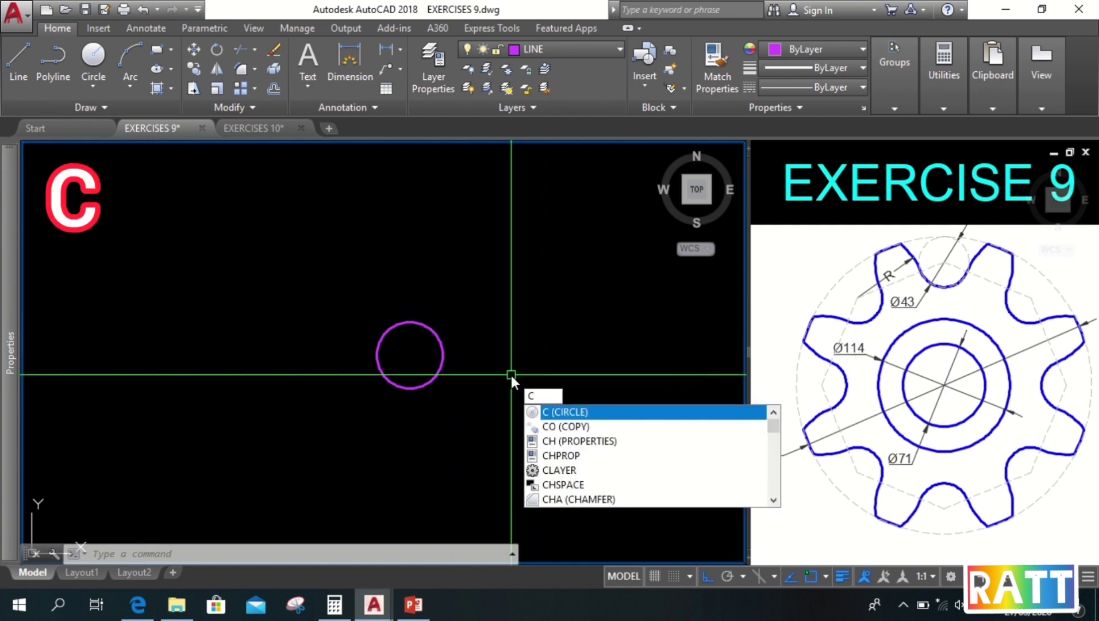
pyautogui.press('Return')
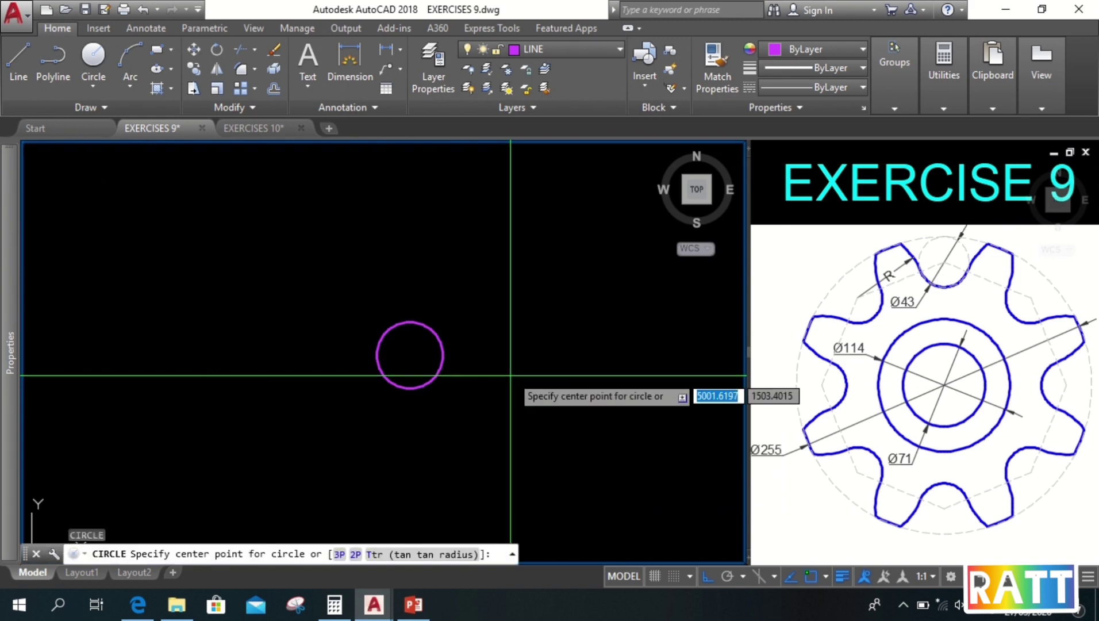
pyautogui.click(409, 355)
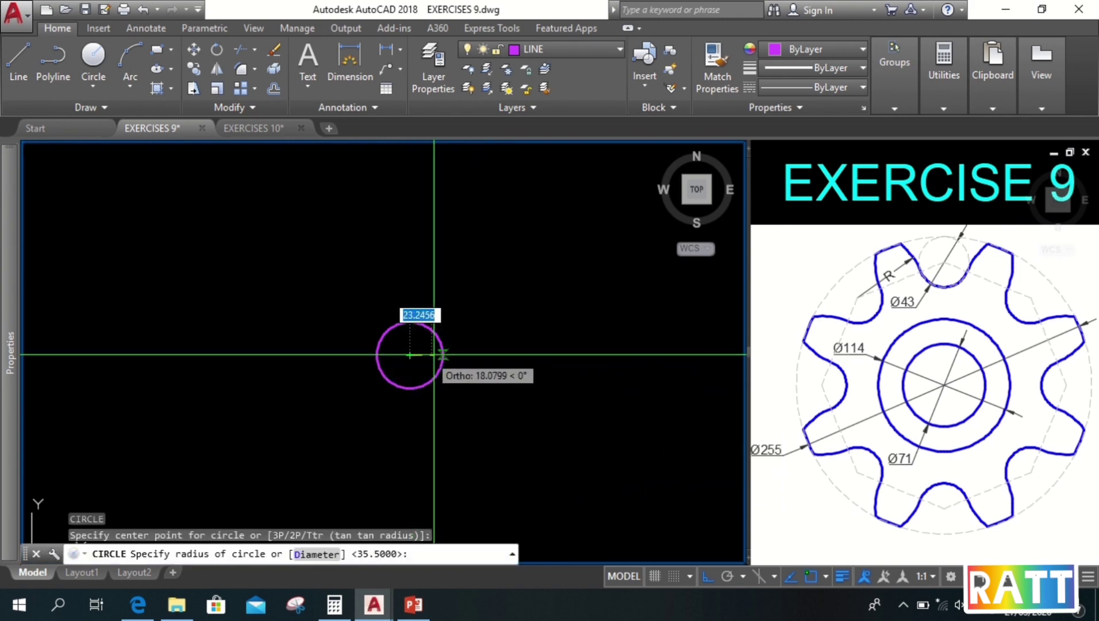
pyautogui.write('d')
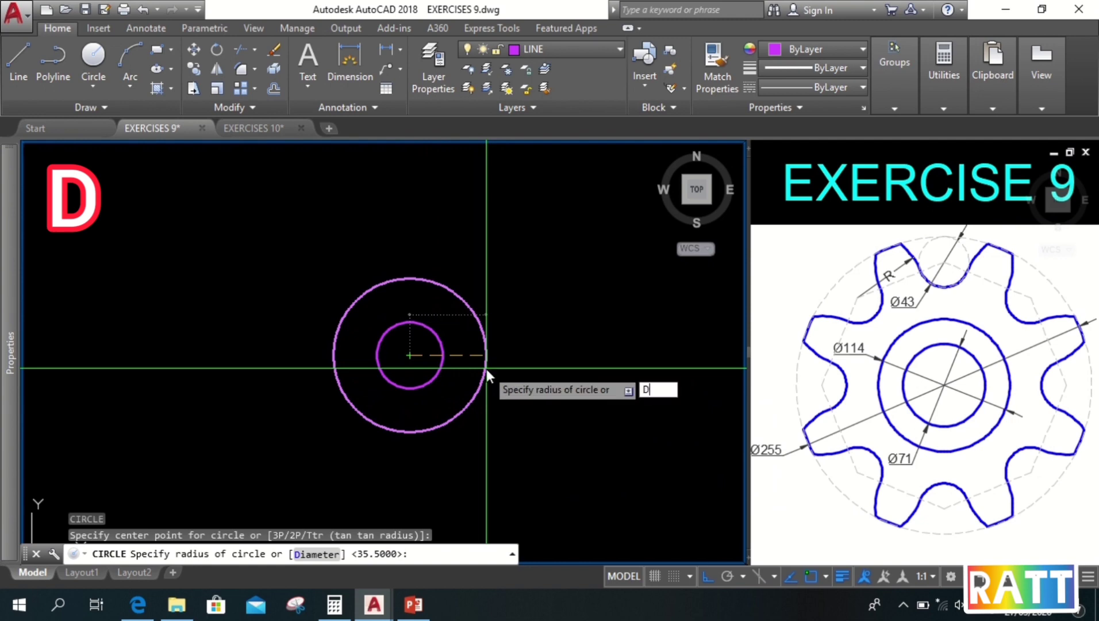
pyautogui.press('Return')
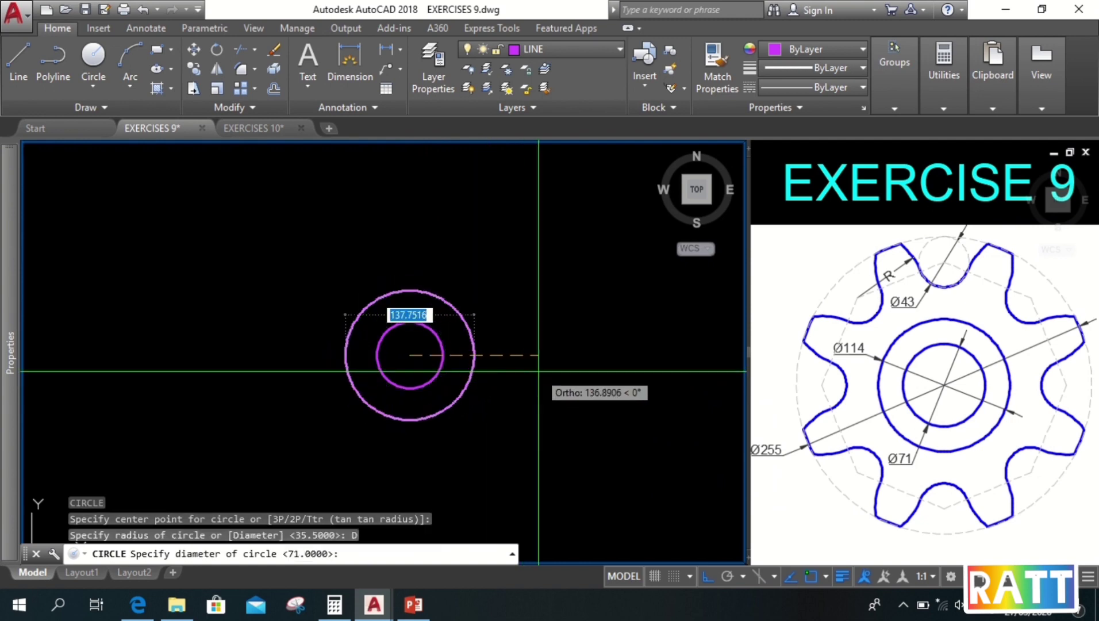
pyautogui.write('114')
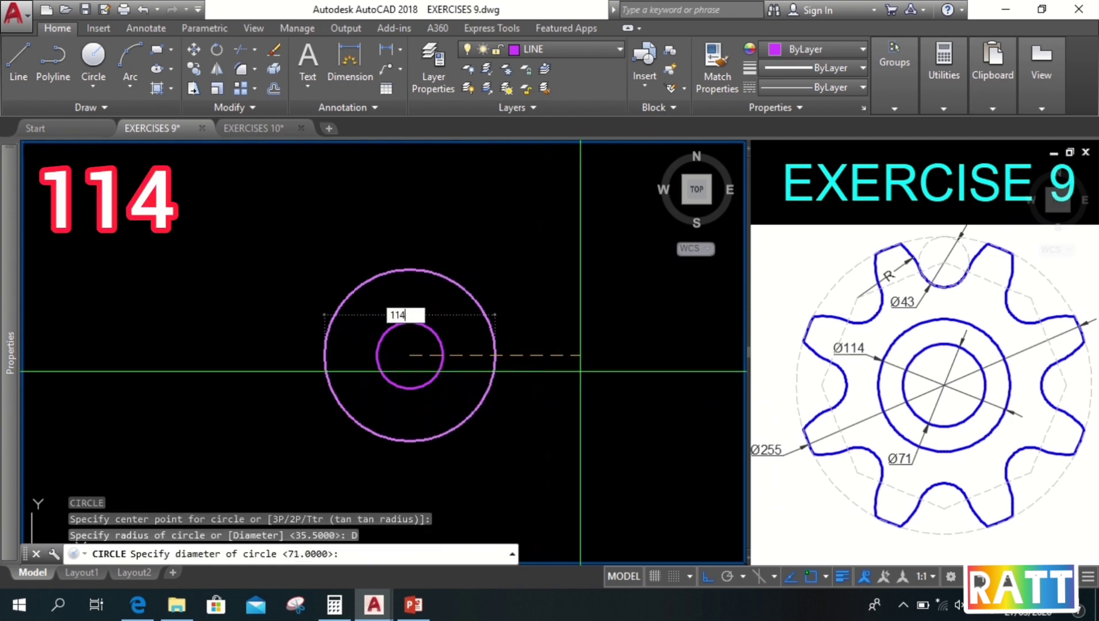
pyautogui.press('Return')
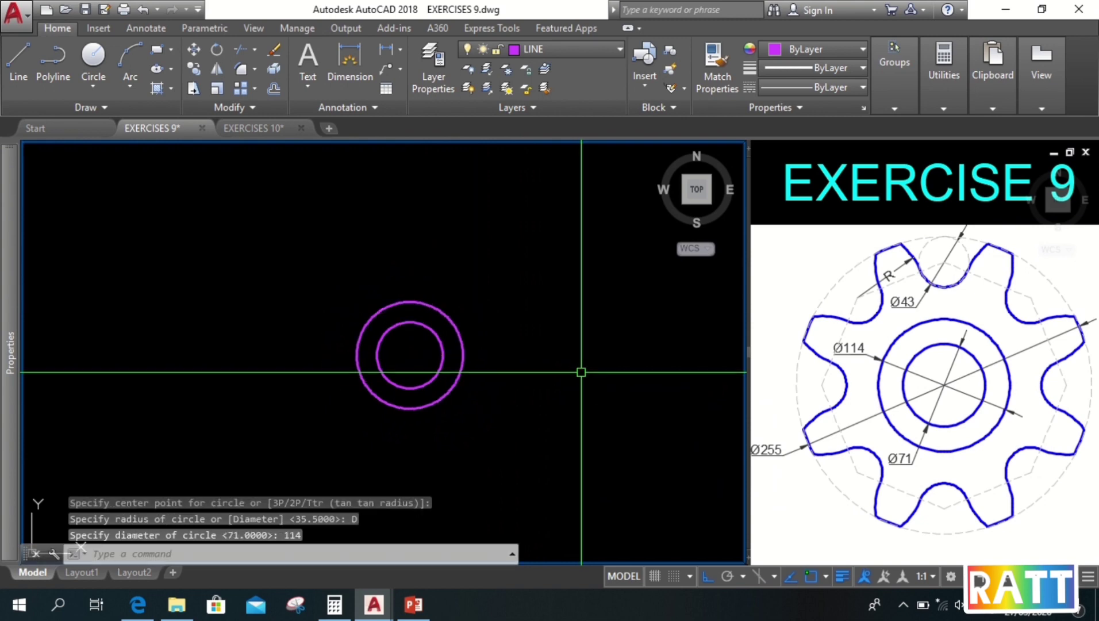
pyautogui.scroll(2, 363, 366)
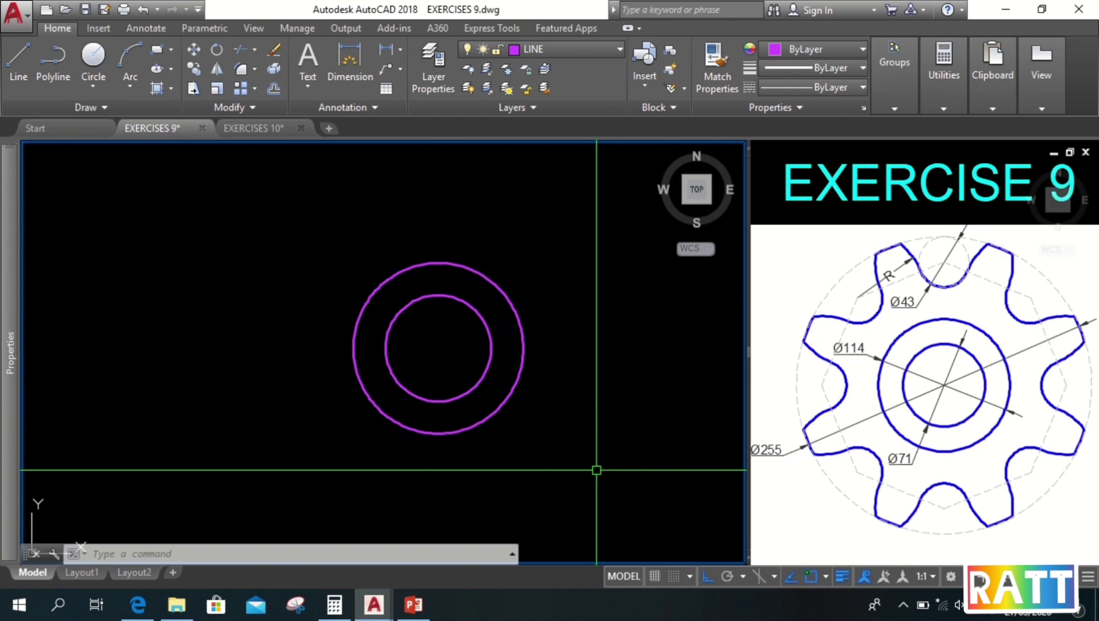
# Step: Draw a Ø255 outer circle on the shared centre of the Ø71 and Ø114 circles
pyautogui.write('c')
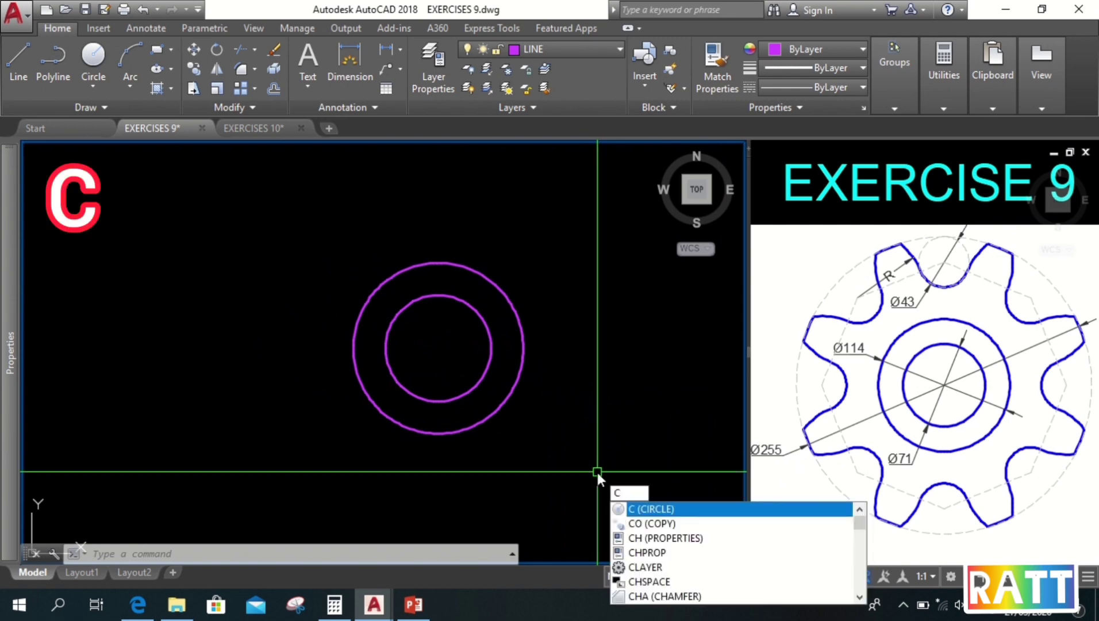
pyautogui.press('Return')
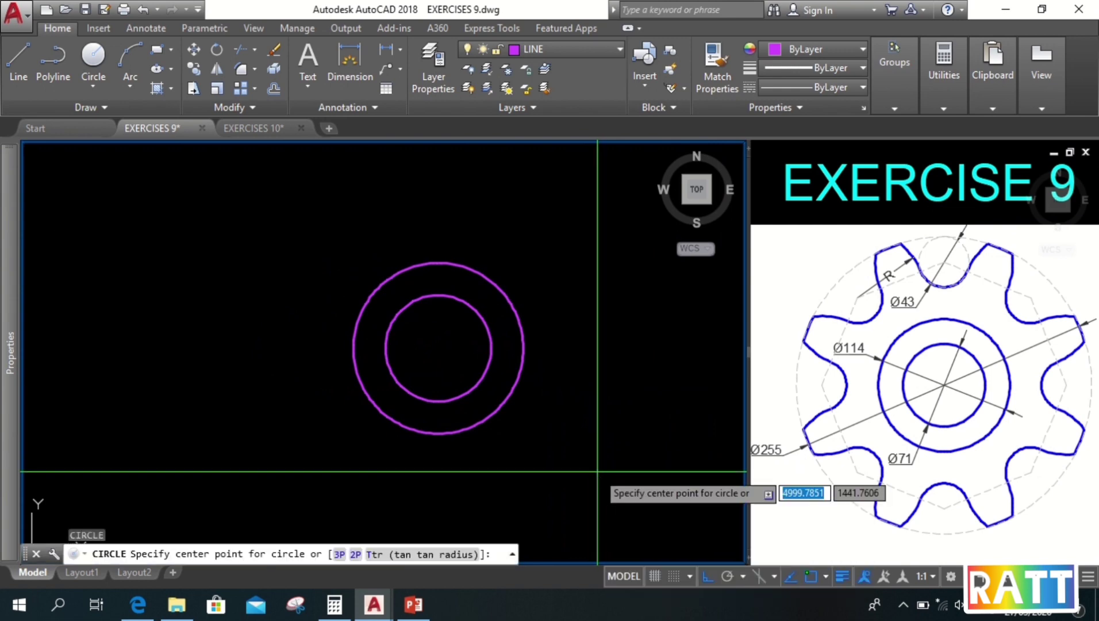
pyautogui.click(438, 347)
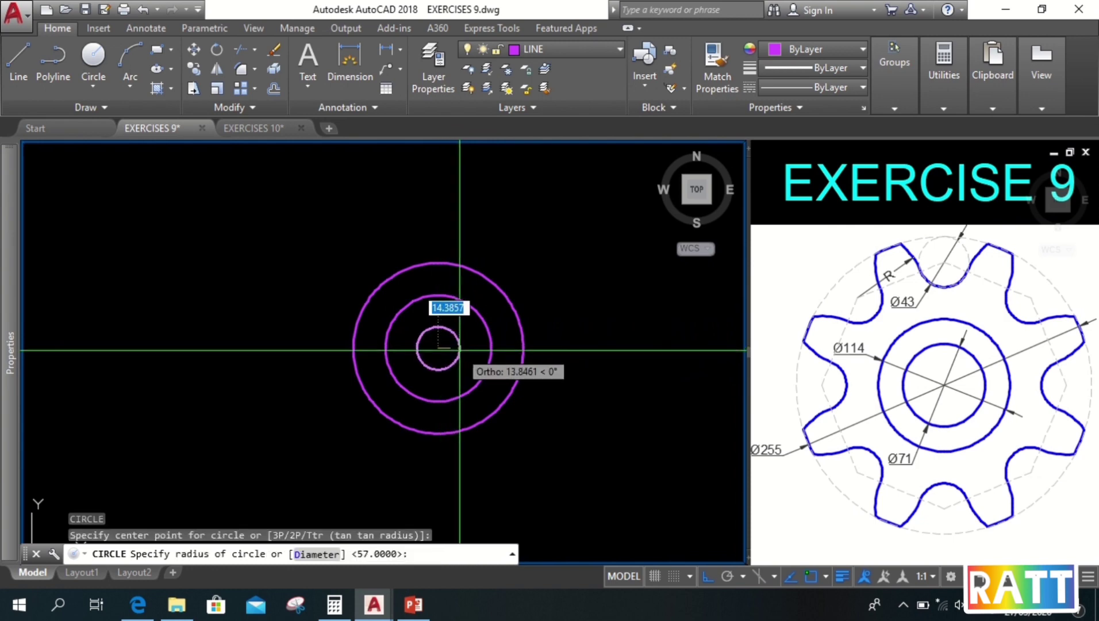
pyautogui.write('D')
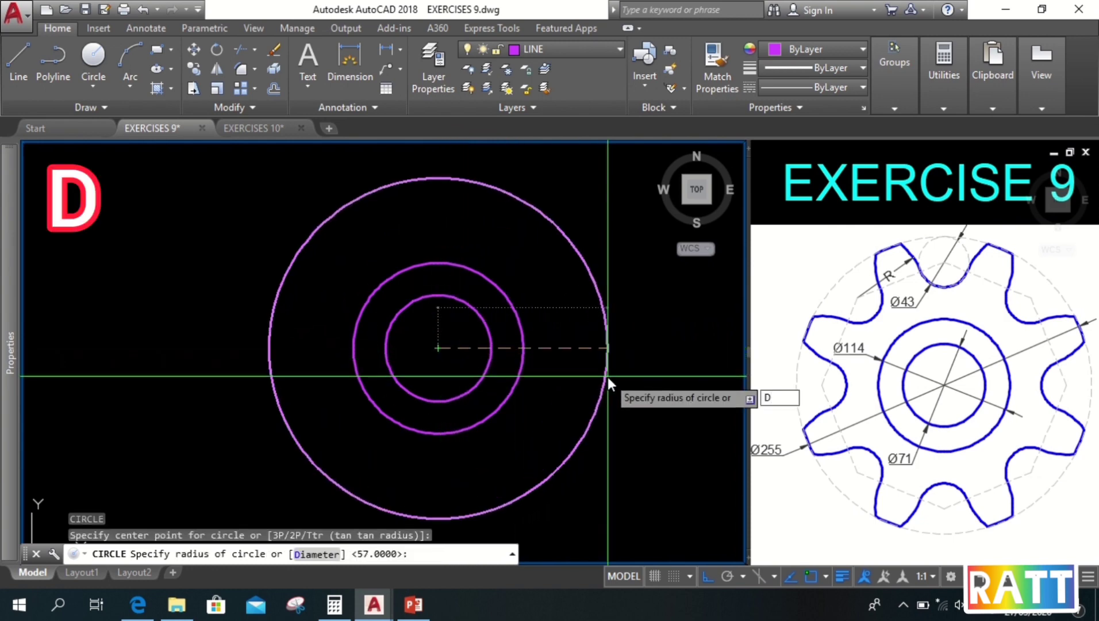
pyautogui.press('Return')
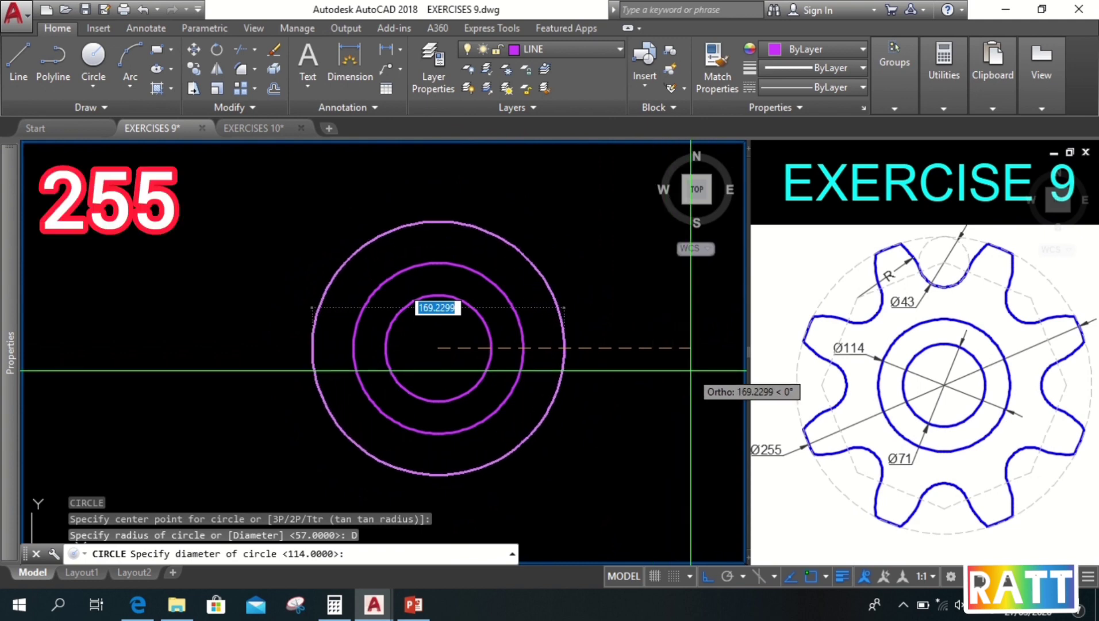
pyautogui.write('255')
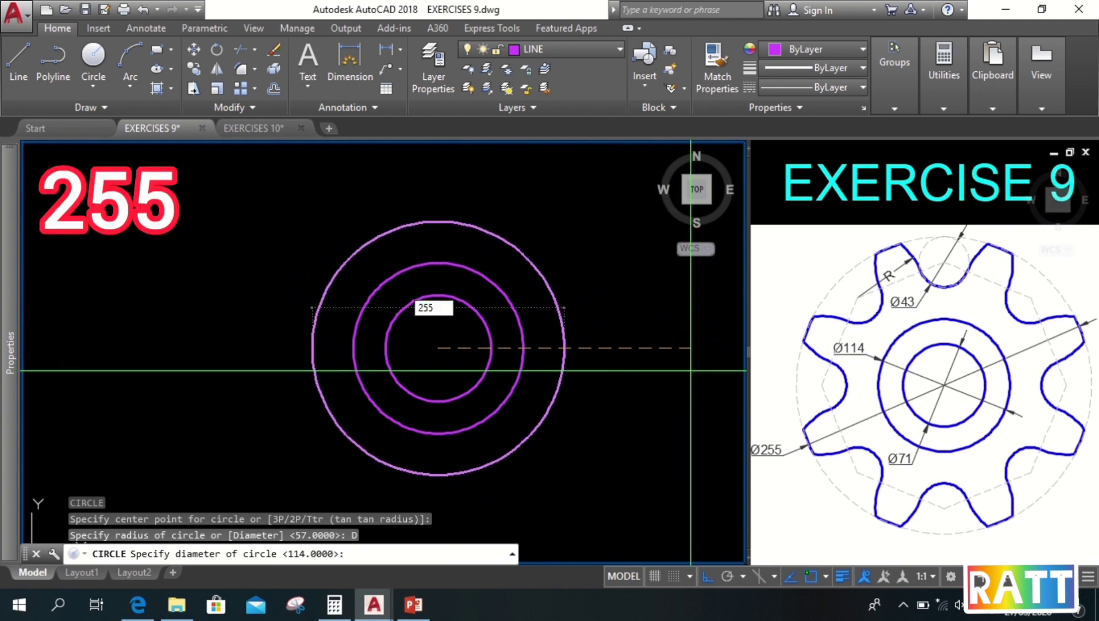
pyautogui.press('Return')
pyautogui.scroll(2, 691, 370)
pyautogui.moveTo(633, 400); pyautogui.dragTo(585, 421, button='middle')
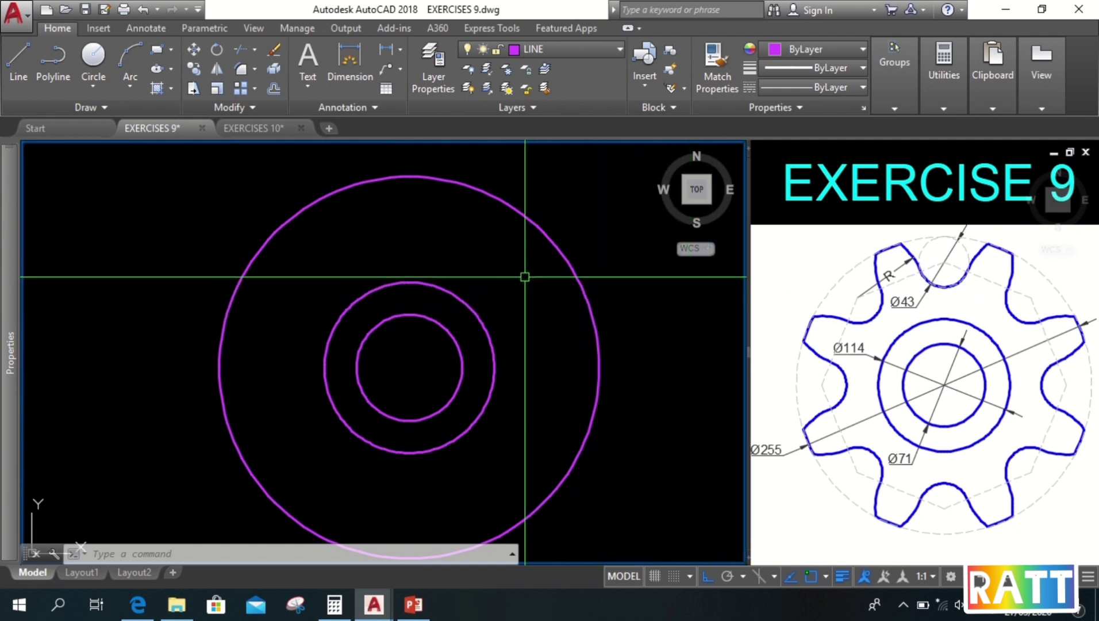
pyautogui.moveTo(525, 276)
pyautogui.mouseDown(button='middle')
pyautogui.moveTo(515, 311)
pyautogui.moveTo(511, 302)
pyautogui.moveTo(503, 310)
pyautogui.mouseUp(button='middle')
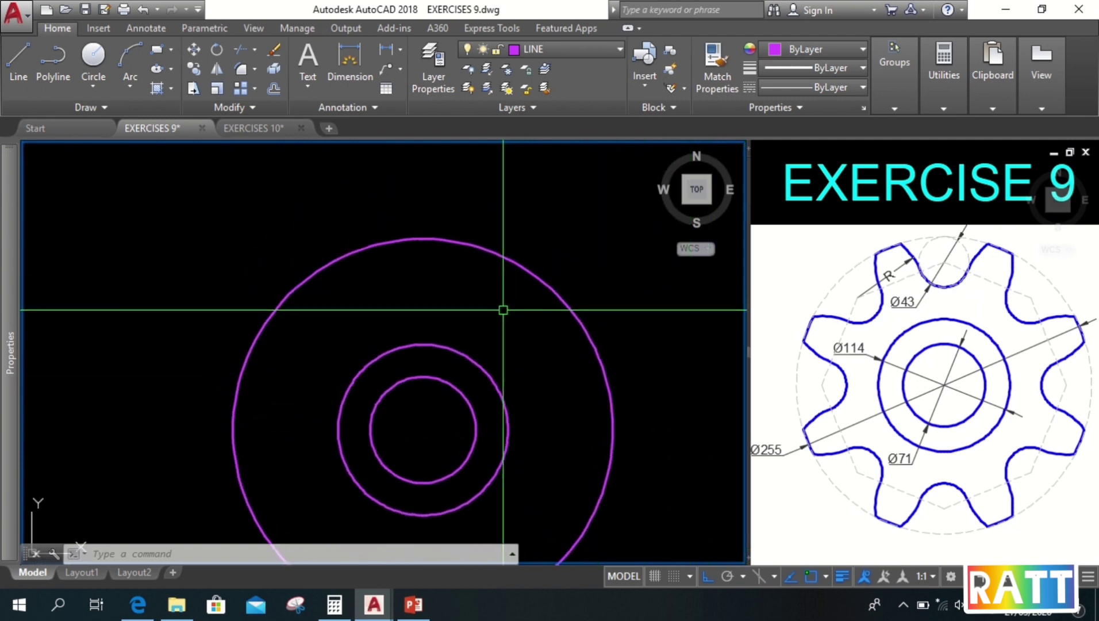
# Step: Draw a two-point Ø43 circle starting from the Ø255 circle's top quadrant
pyautogui.press('c')
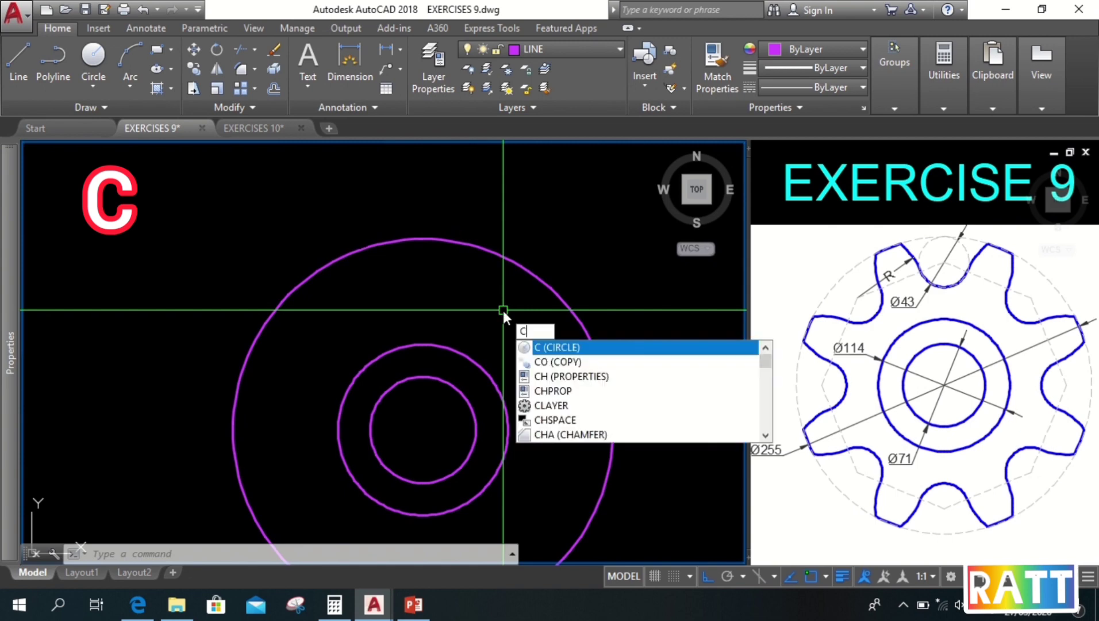
pyautogui.press('Return')
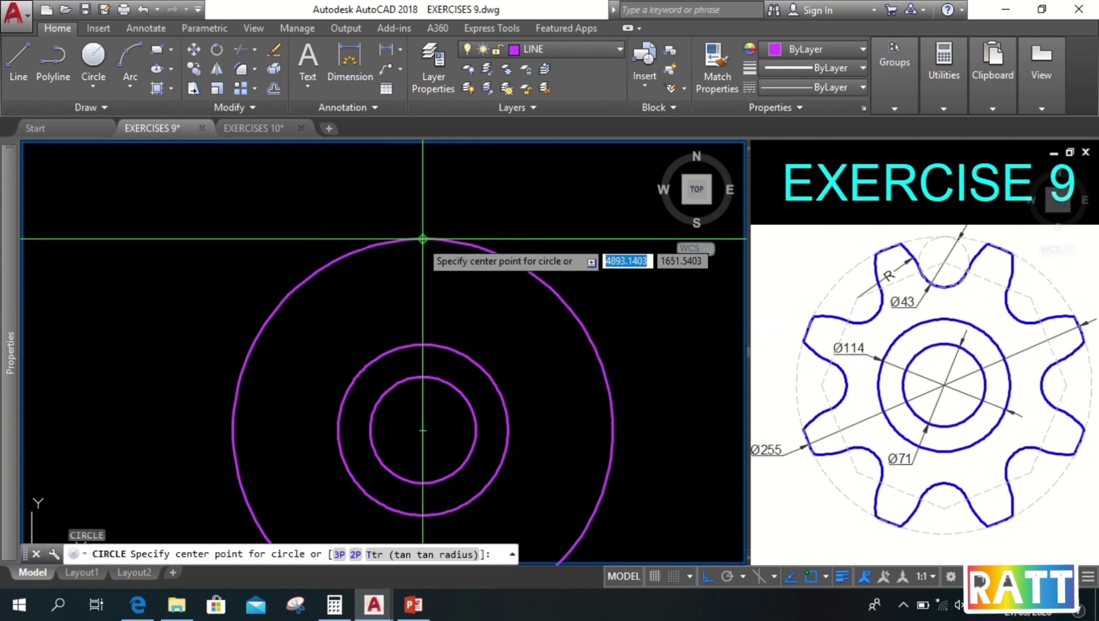
pyautogui.write('2p')
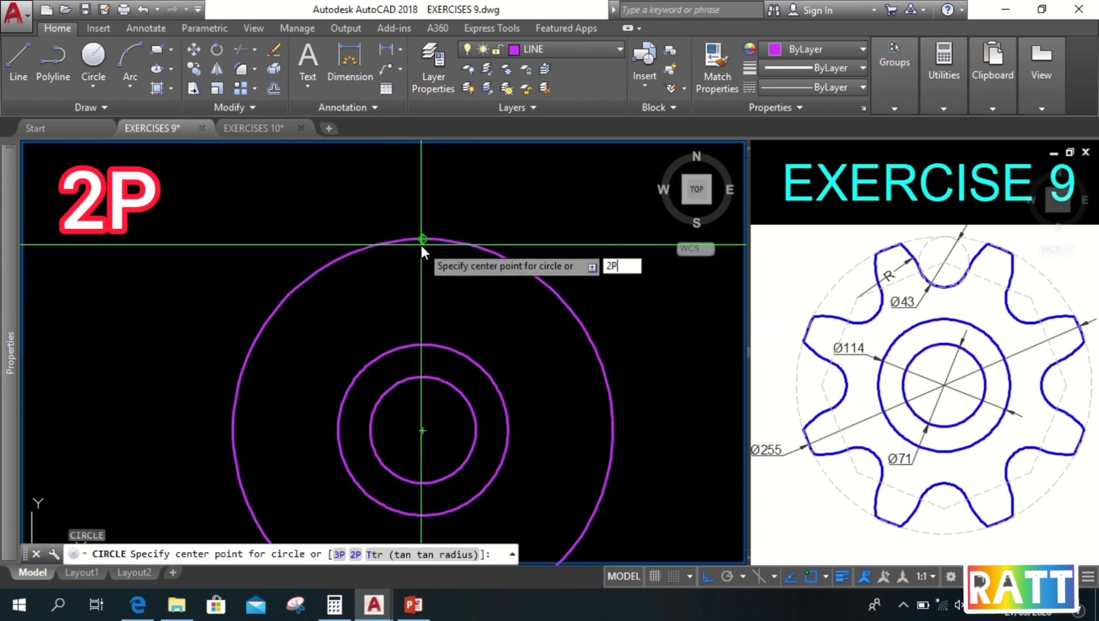
pyautogui.press('Return')
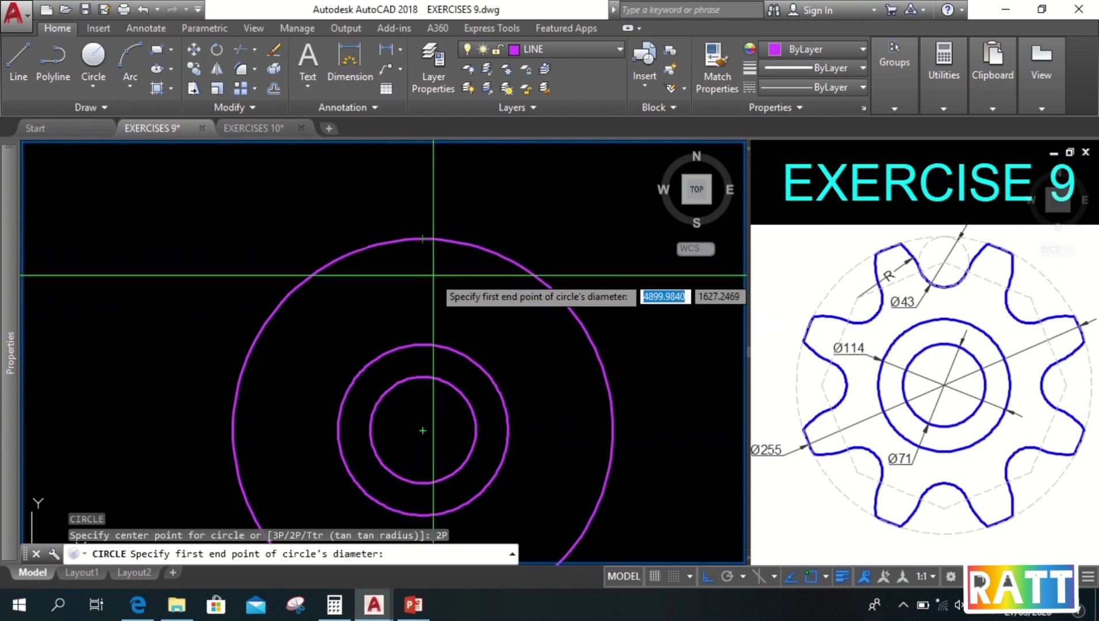
pyautogui.click(423, 238)
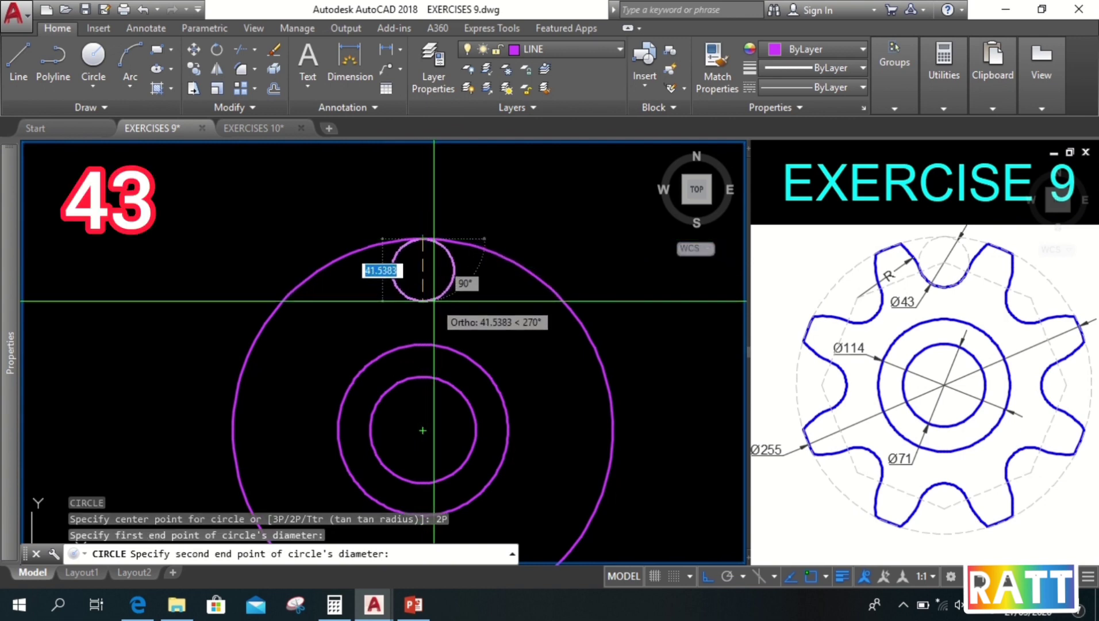
pyautogui.write('43')
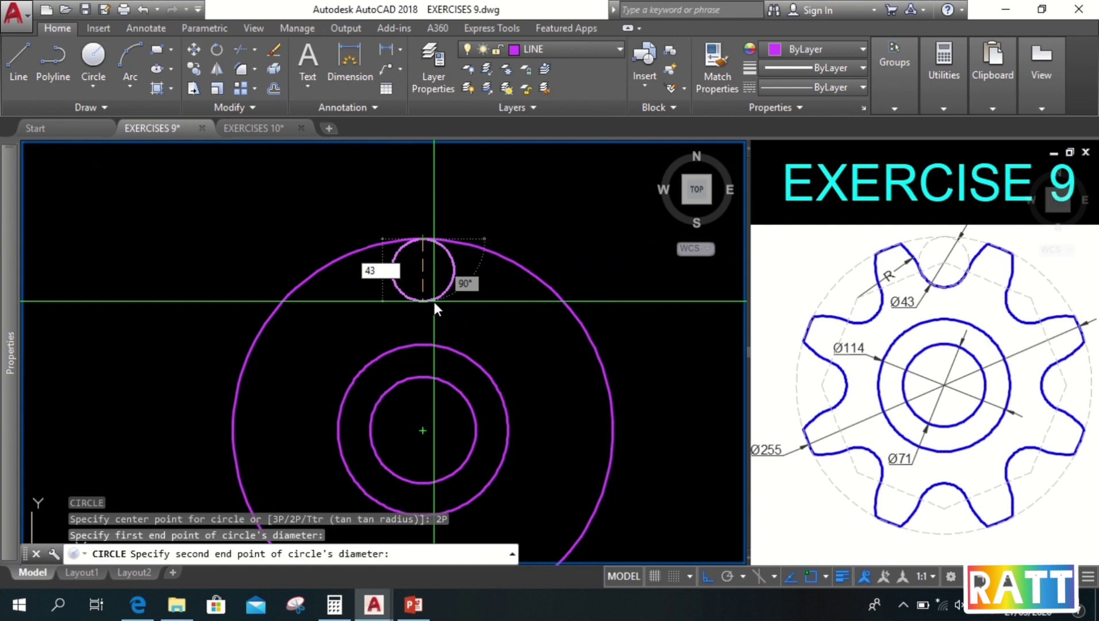
pyautogui.press('Return')
pyautogui.moveTo(506, 352); pyautogui.dragTo(510, 326, button='middle')
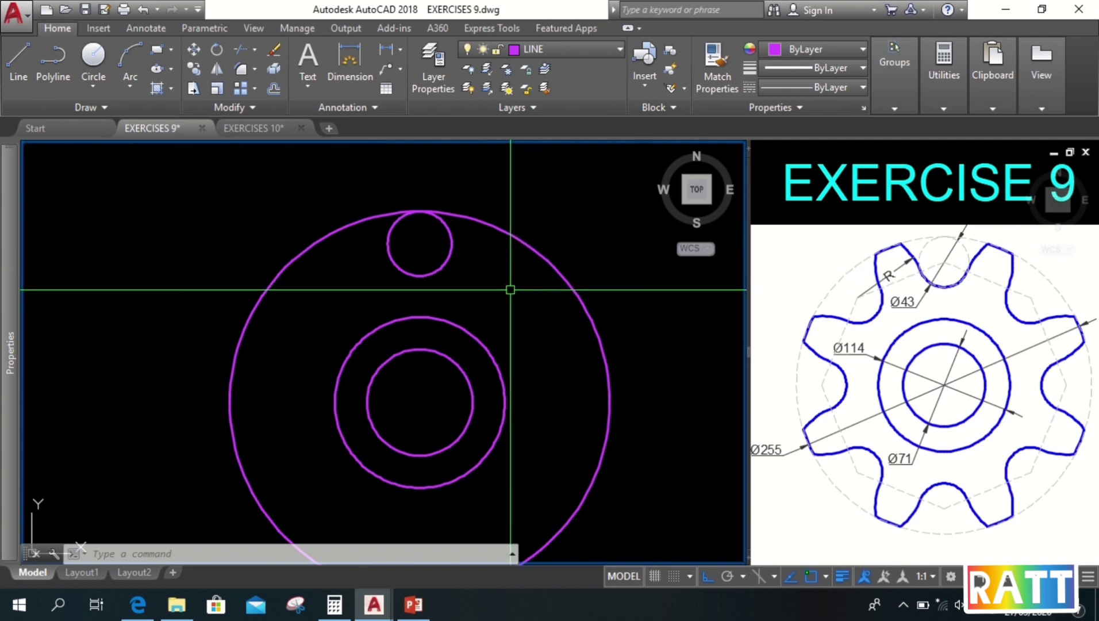
# Step: Polar-array the Ø43 circle into 8 rotated copies over 360° about the gear centre
pyautogui.write('-AR')
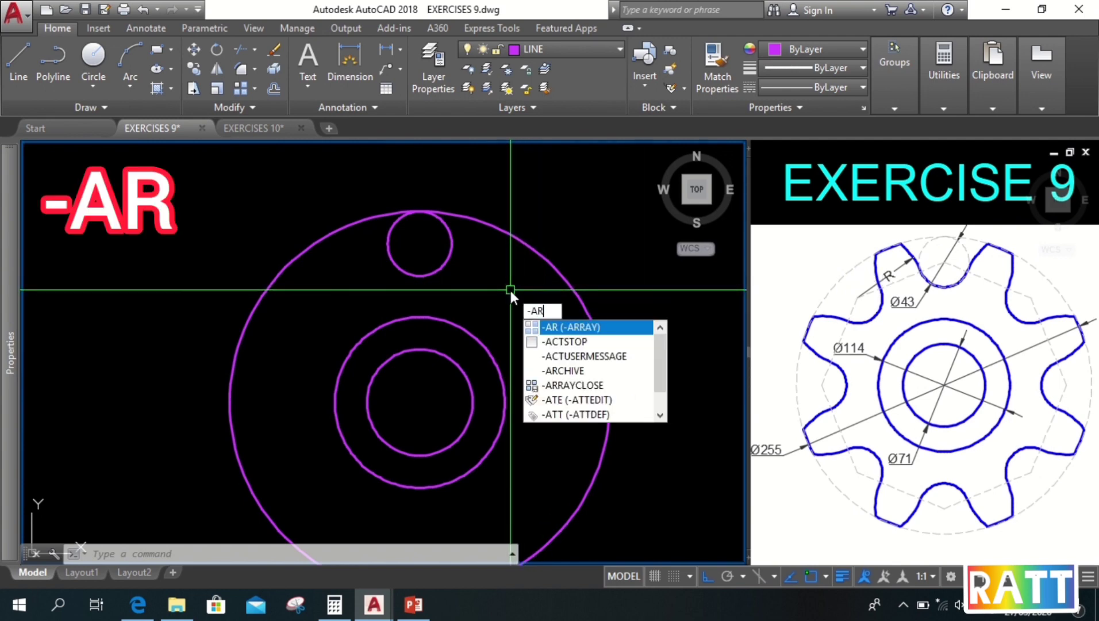
pyautogui.press('Return')
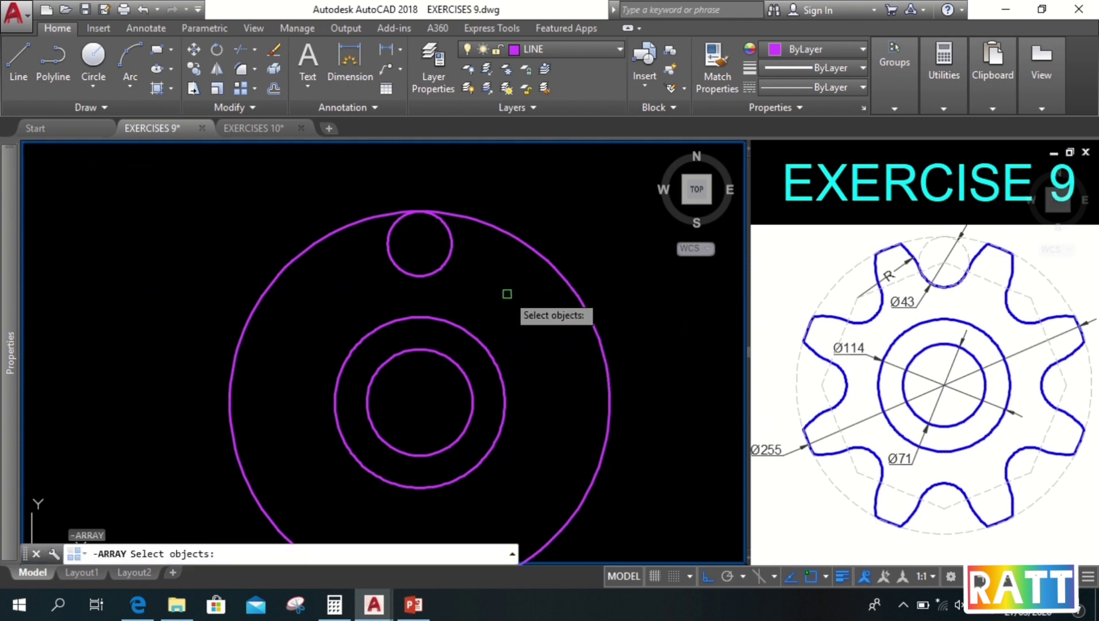
pyautogui.click(447, 260)
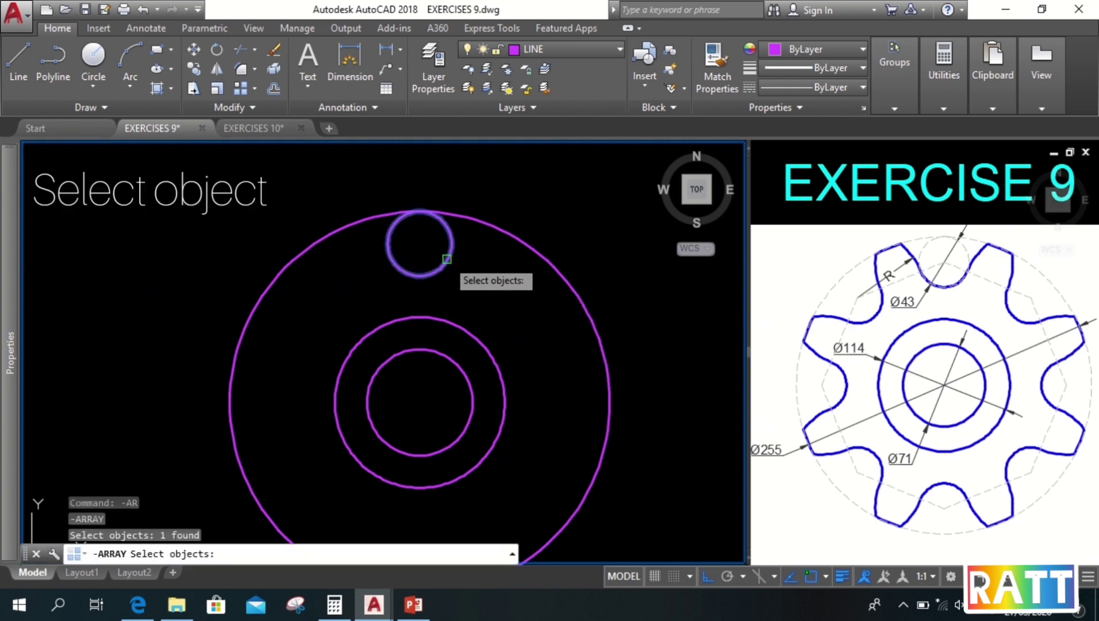
pyautogui.press('Return')
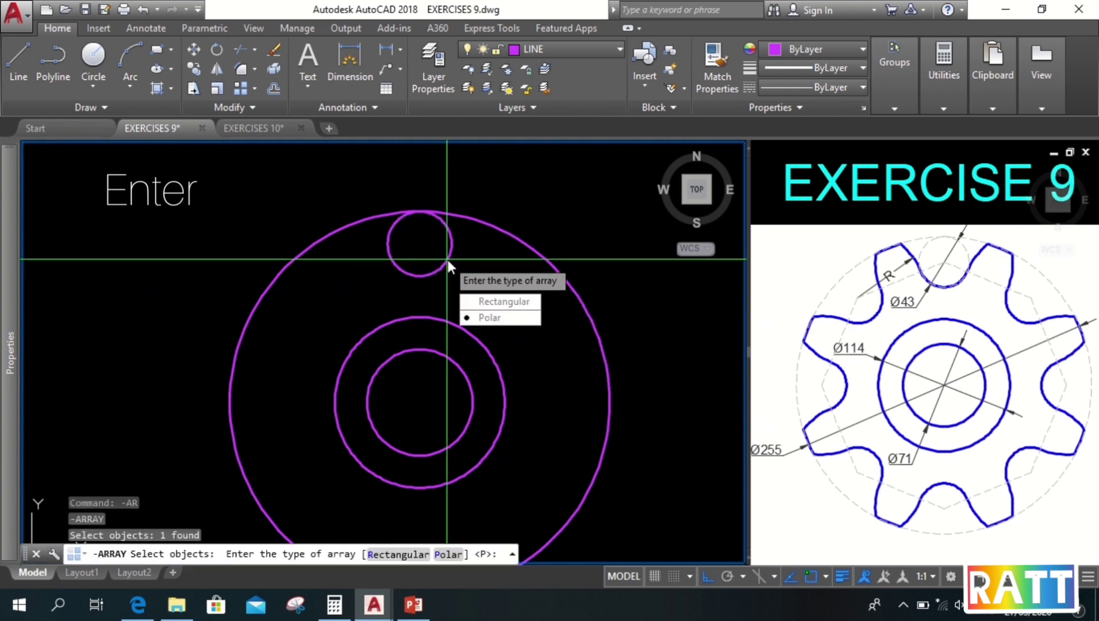
pyautogui.click(485, 318)
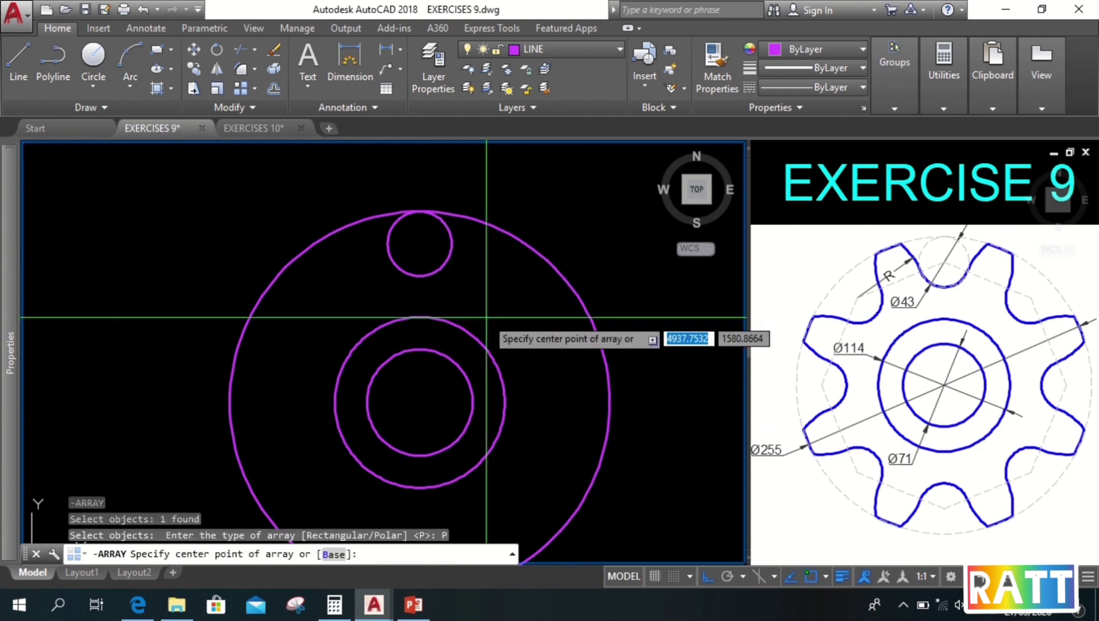
pyautogui.click(421, 399)
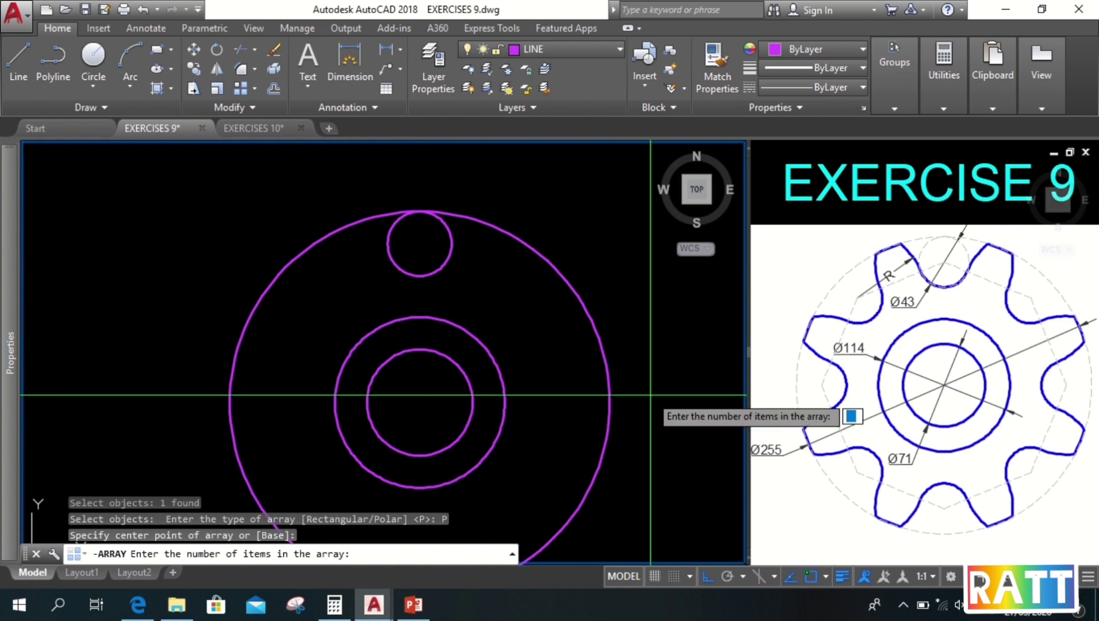
pyautogui.write('8')
pyautogui.press('Return')
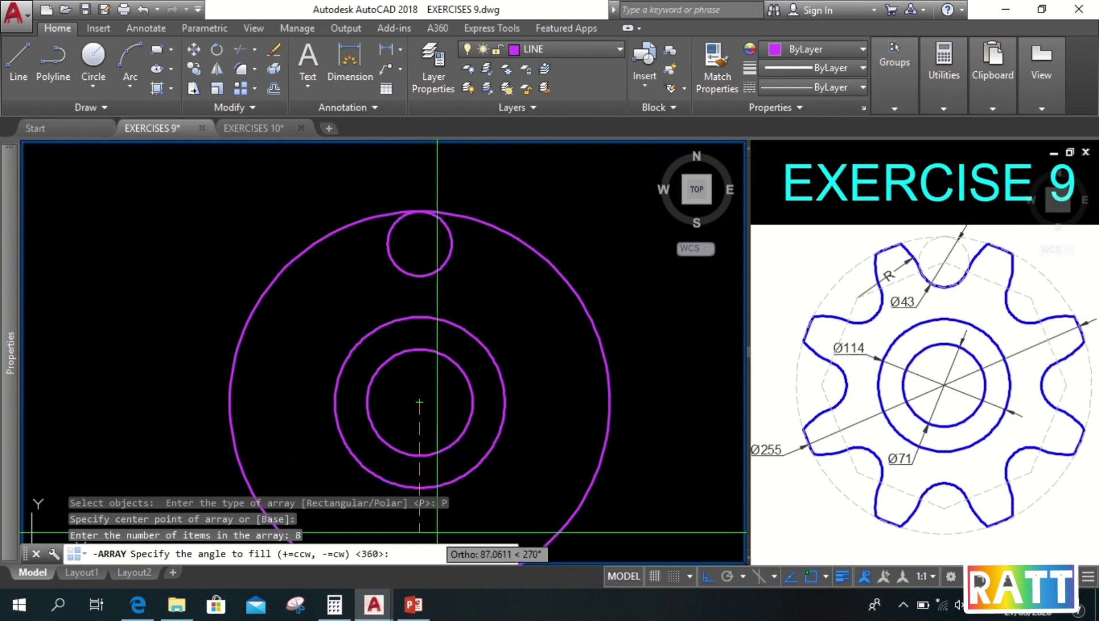
pyautogui.press('Return')
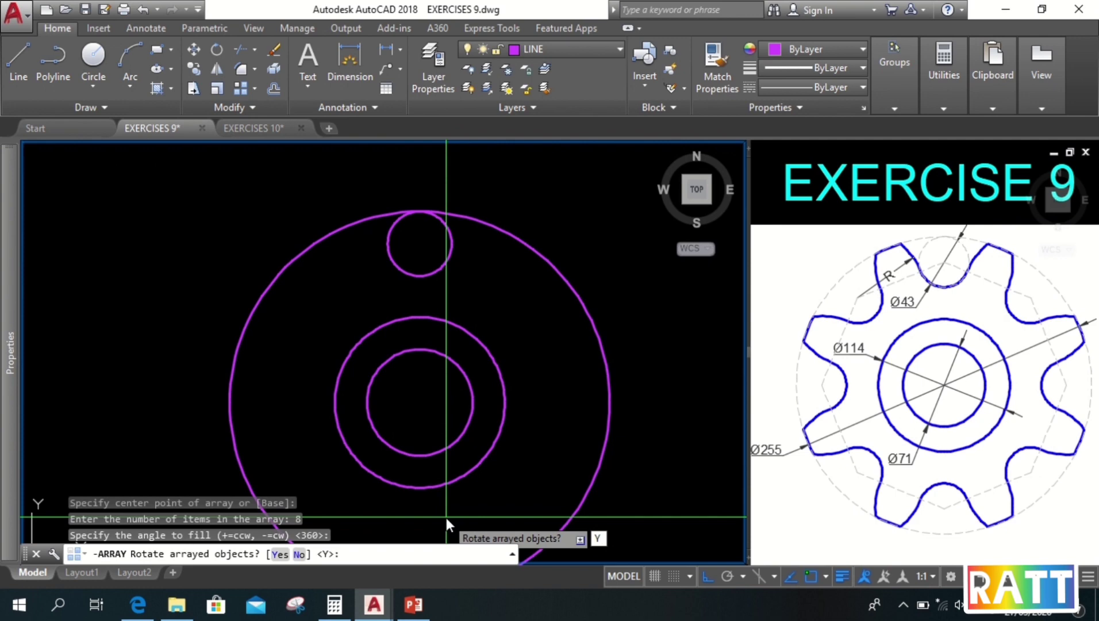
pyautogui.press('Return')
pyautogui.moveTo(491, 430); pyautogui.dragTo(500, 409, button='middle')
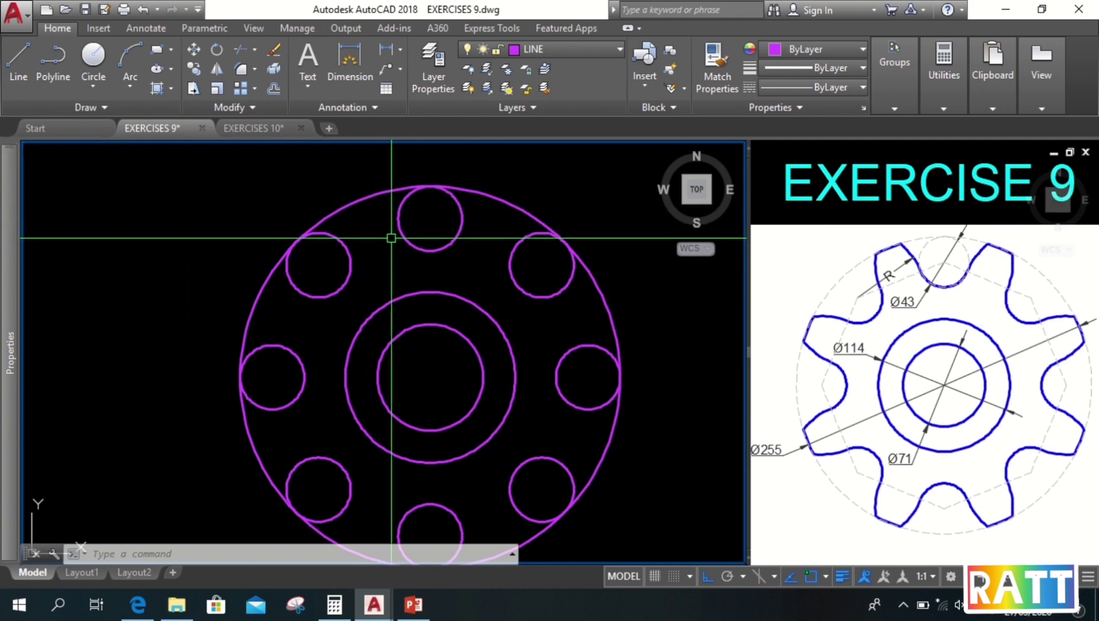
# Step: Draw a circle centred on the upper-left Ø43 circle, its radius perpendicular to the top Ø43 circle
pyautogui.write('c')
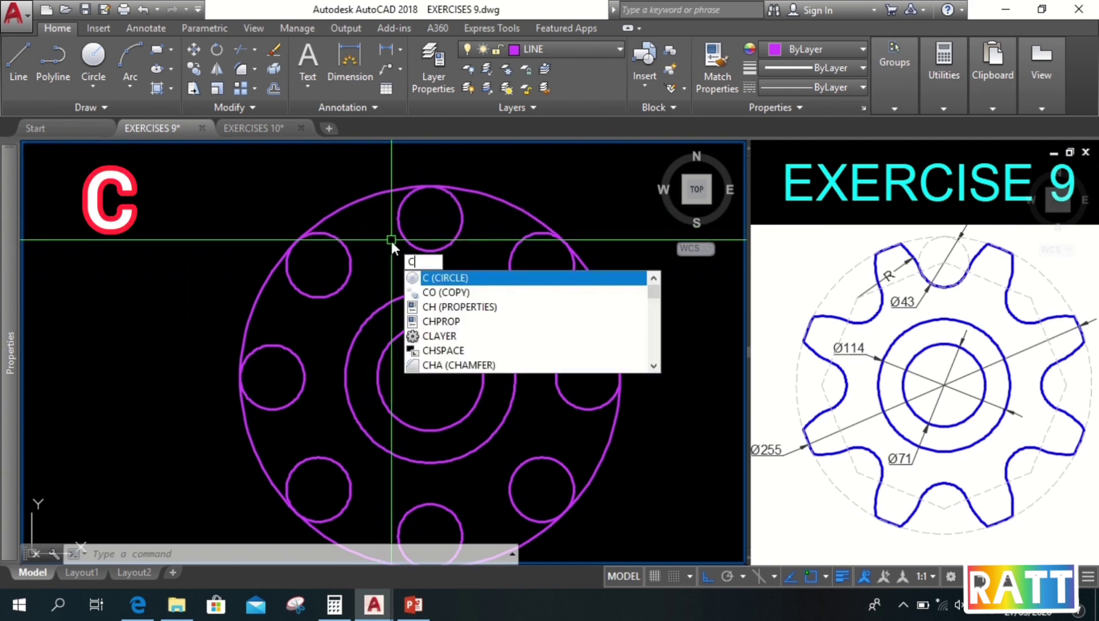
pyautogui.press('Return')
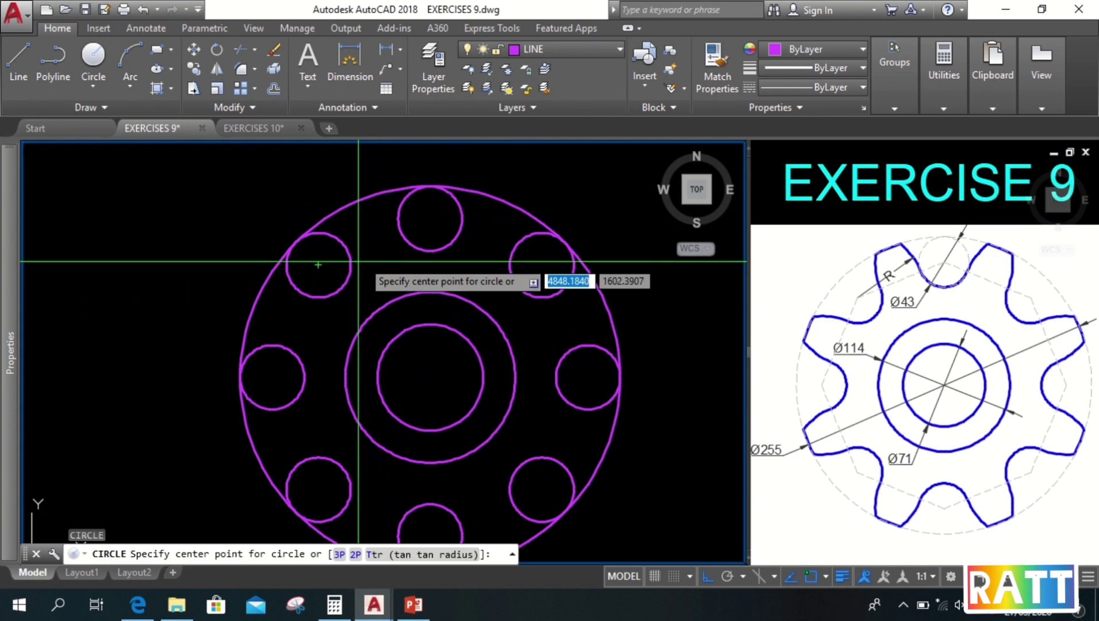
pyautogui.click(318, 265)
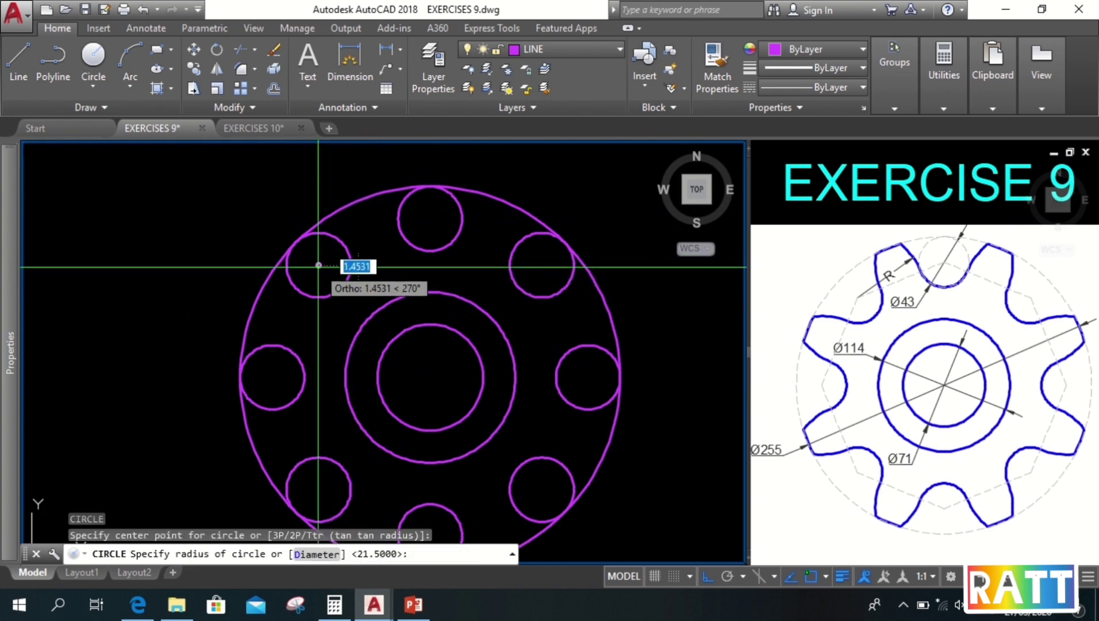
pyautogui.keyDown('shift'); pyautogui.rightClick(384, 248); pyautogui.keyUp('shift')
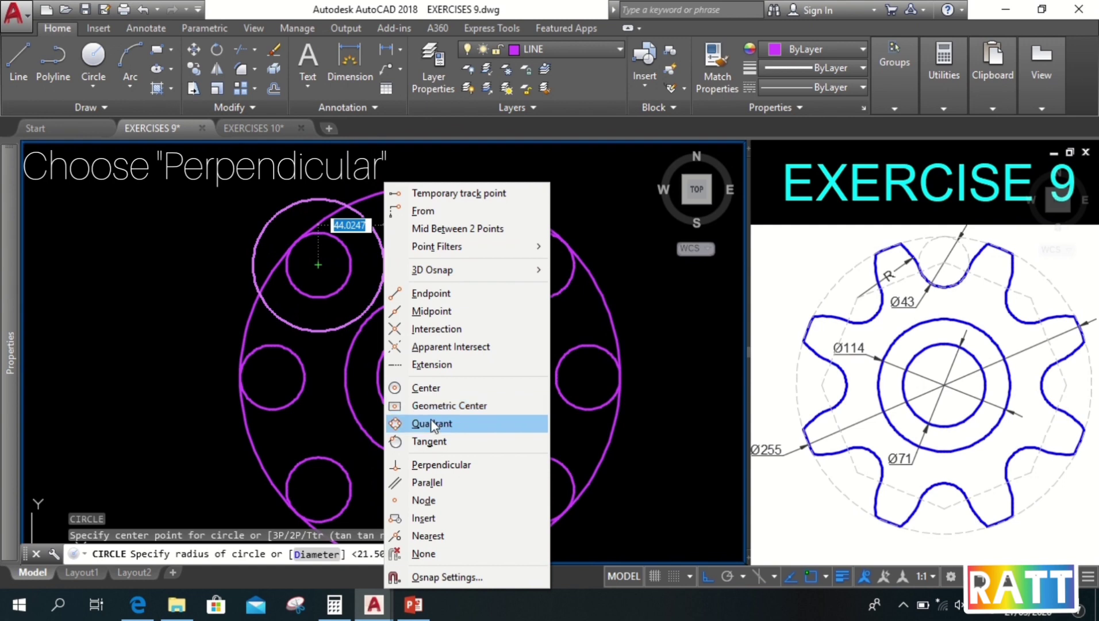
pyautogui.click(439, 466)
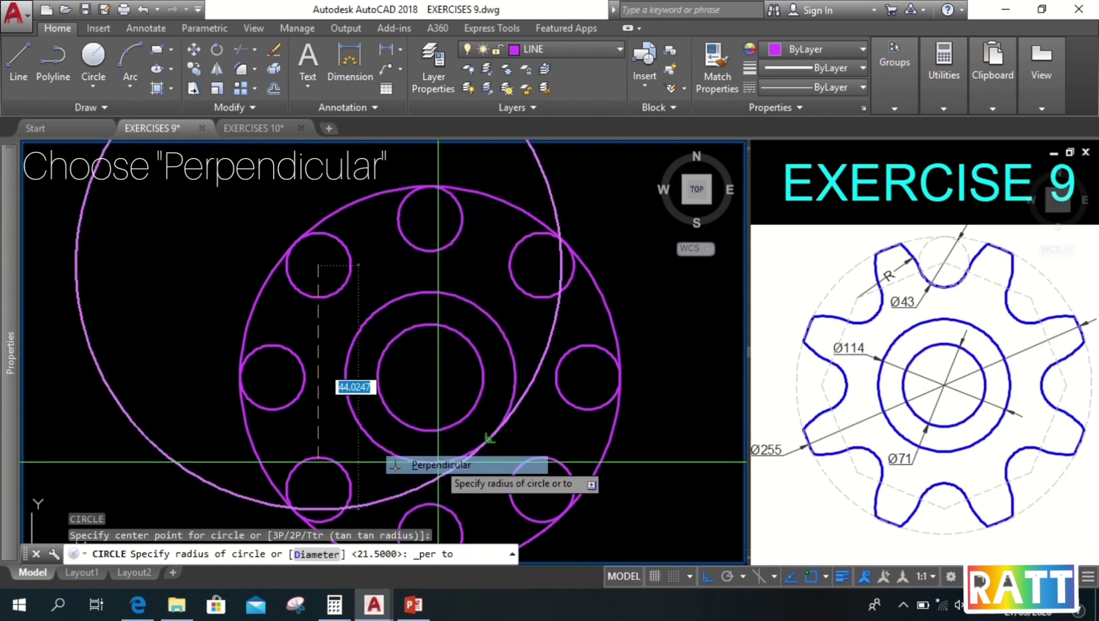
pyautogui.click(400, 231)
pyautogui.moveTo(388, 232); pyautogui.dragTo(366, 285, button='middle')
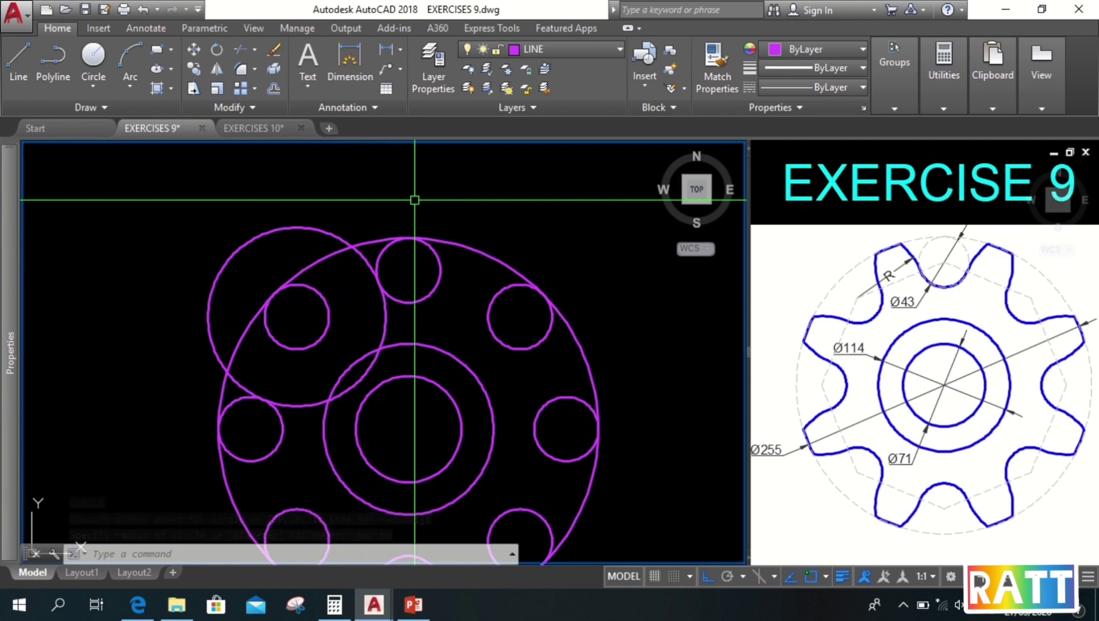
# Step: Trim the new circle to a short arc between the Ø255 circle and the top Ø43 circle
pyautogui.write('TR')
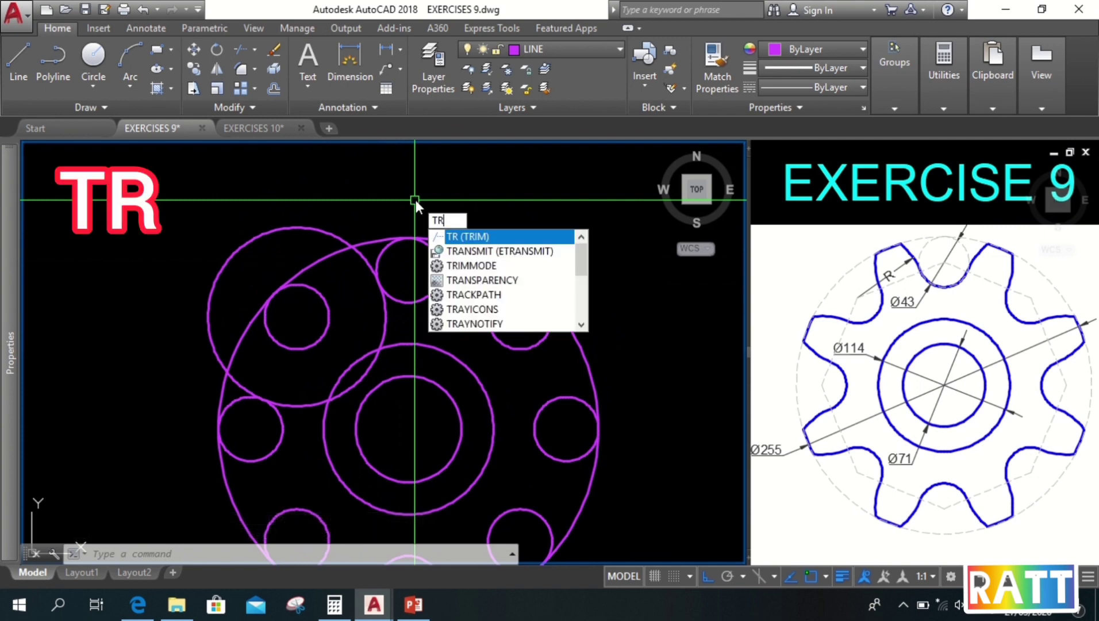
pyautogui.press('Return')
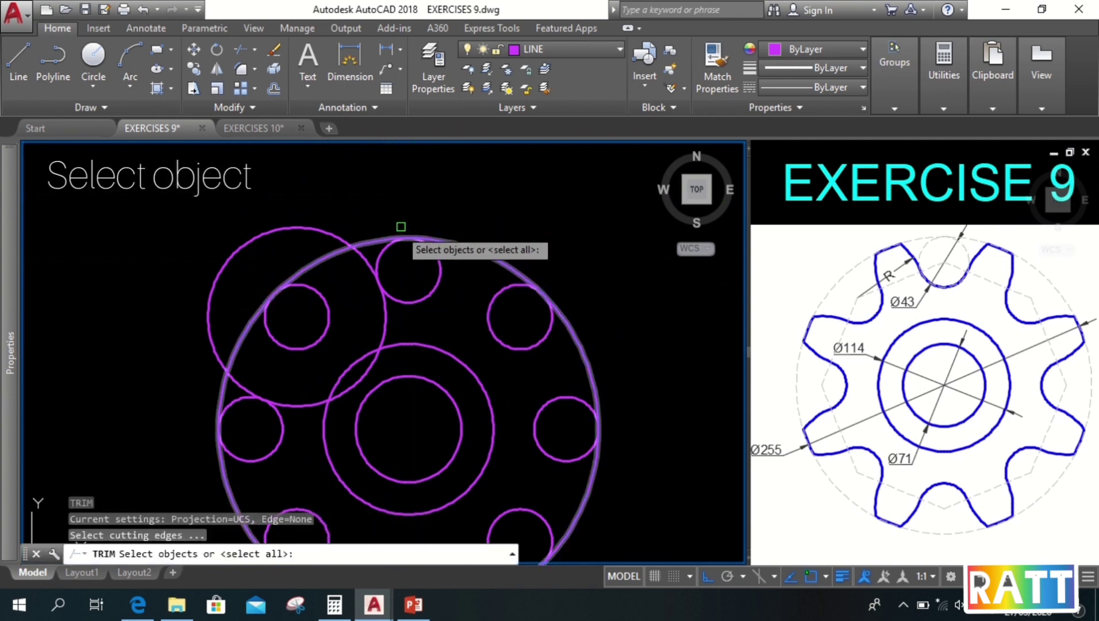
pyautogui.click(401, 229)
pyautogui.click(394, 266)
pyautogui.press('Return')
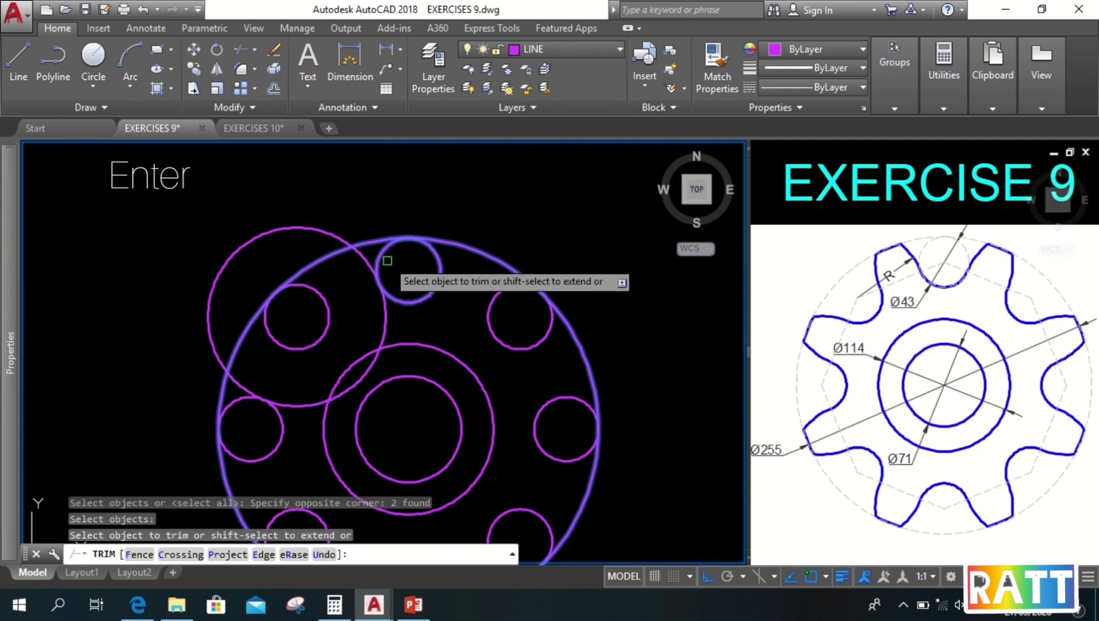
pyautogui.click(335, 232)
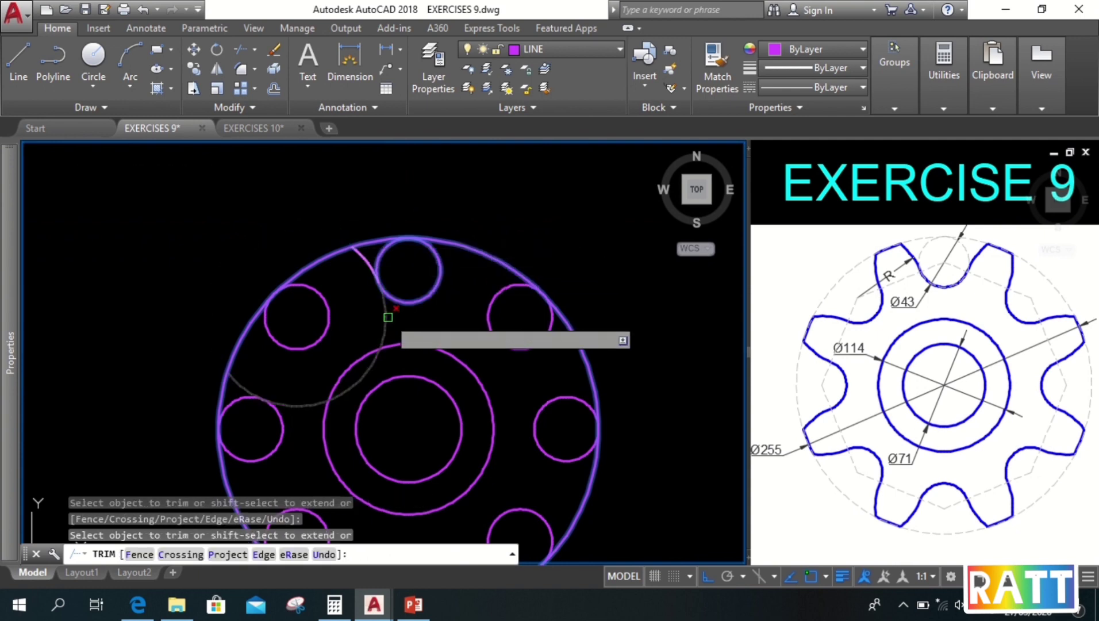
pyautogui.scroll(2, 406, 272)
pyautogui.moveTo(405, 272); pyautogui.dragTo(393, 299, button='middle')
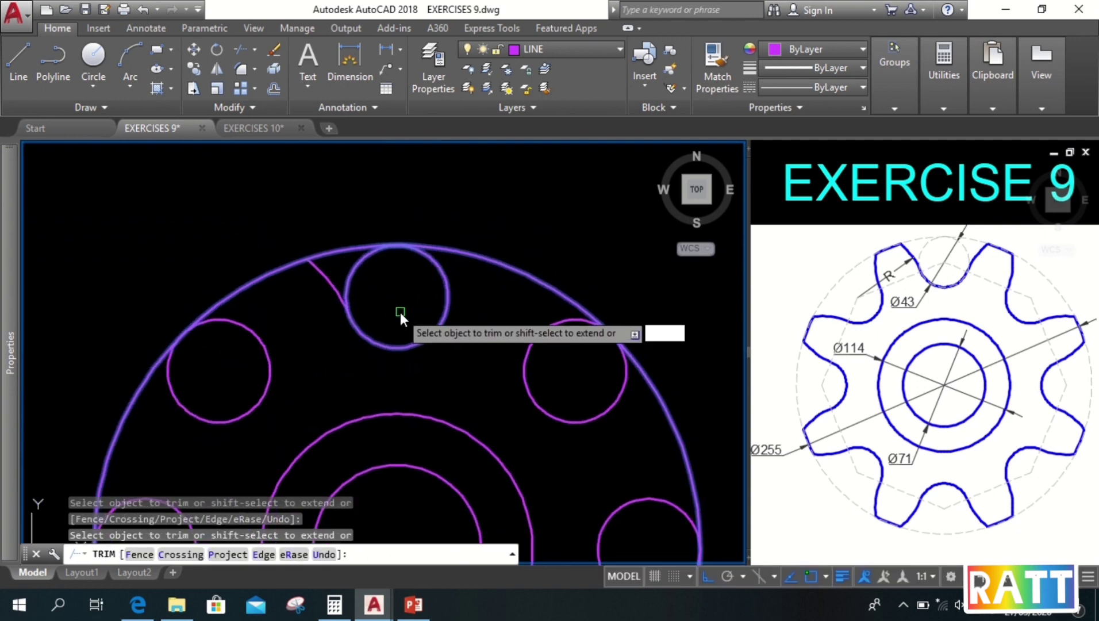
pyautogui.press('Escape')
pyautogui.press('Escape')
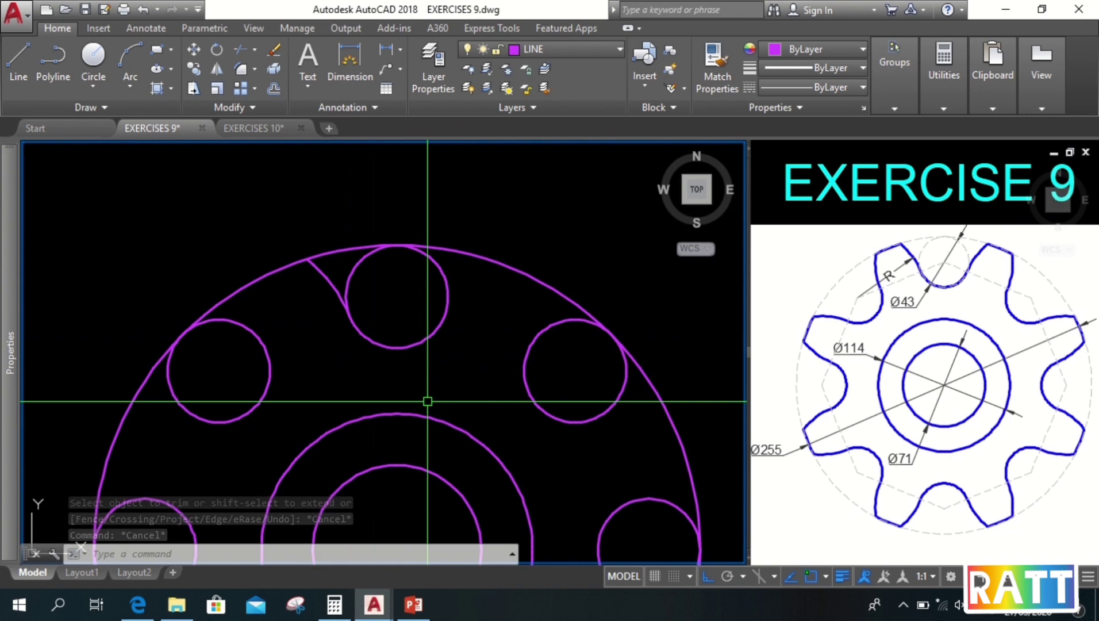
# Step: Mirror the arc about a vertical line through the top Ø43 circle, keeping the original
pyautogui.write('MI')
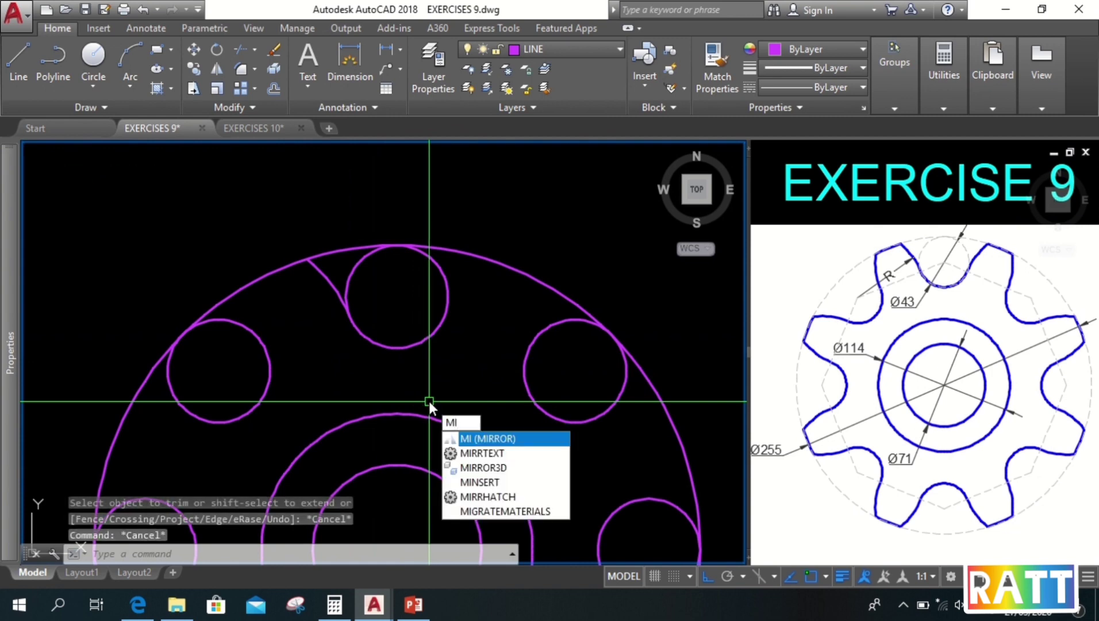
pyautogui.press('Return')
pyautogui.click(326, 280)
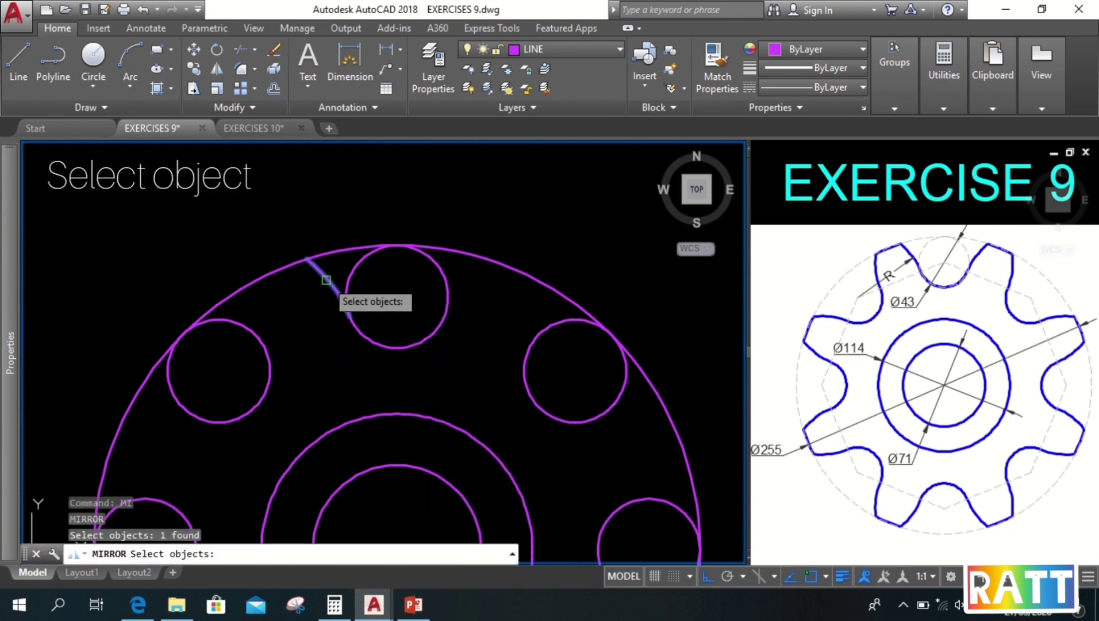
pyautogui.press('Return')
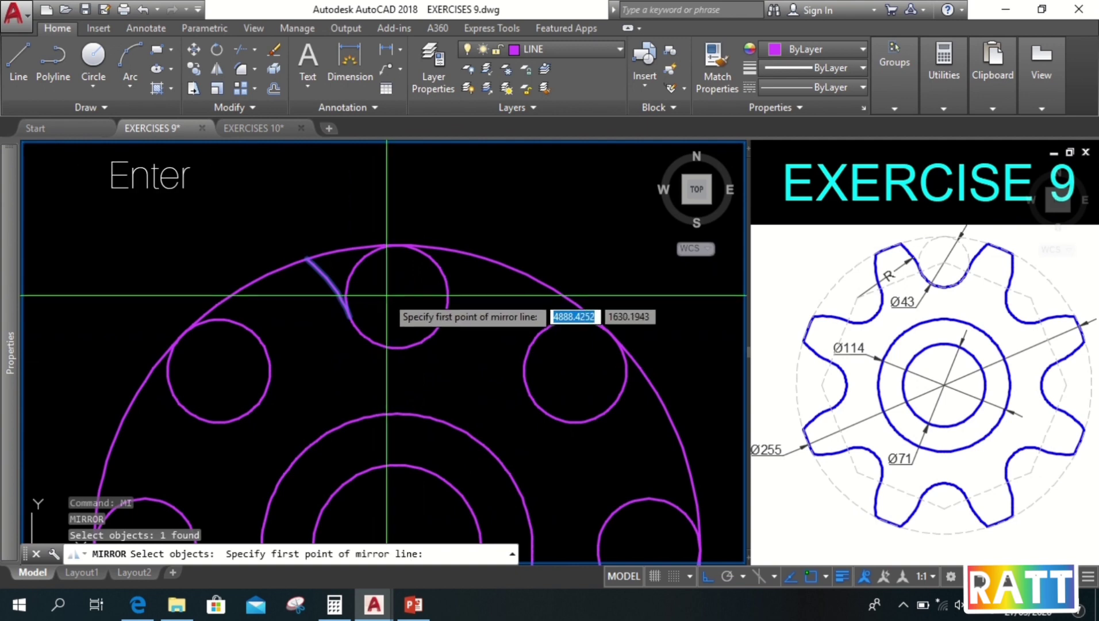
pyautogui.click(397, 245)
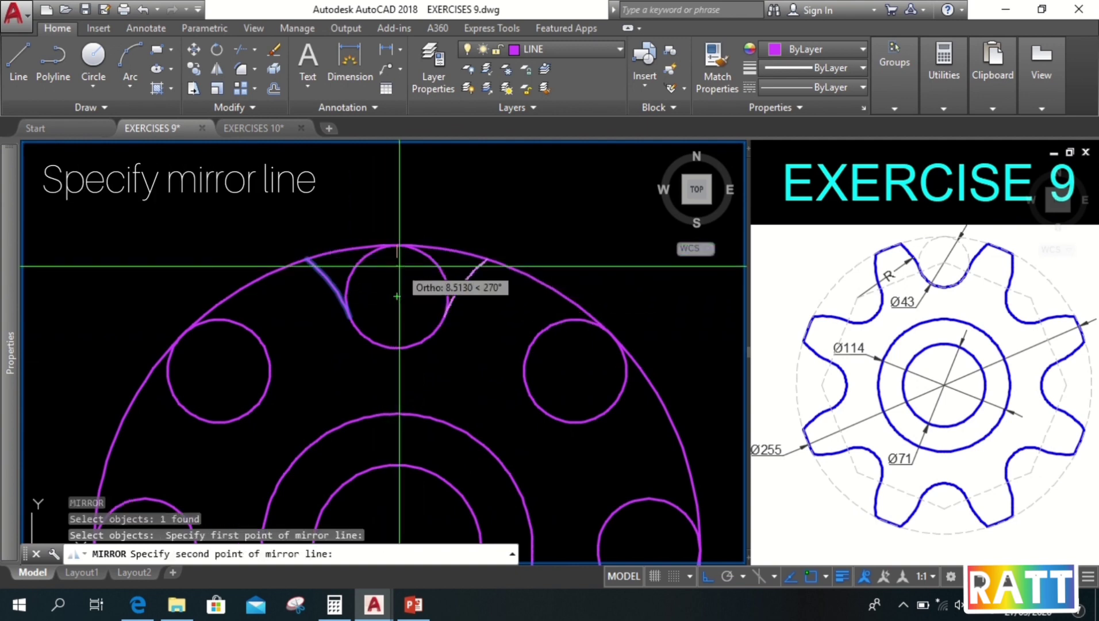
pyautogui.click(397, 296)
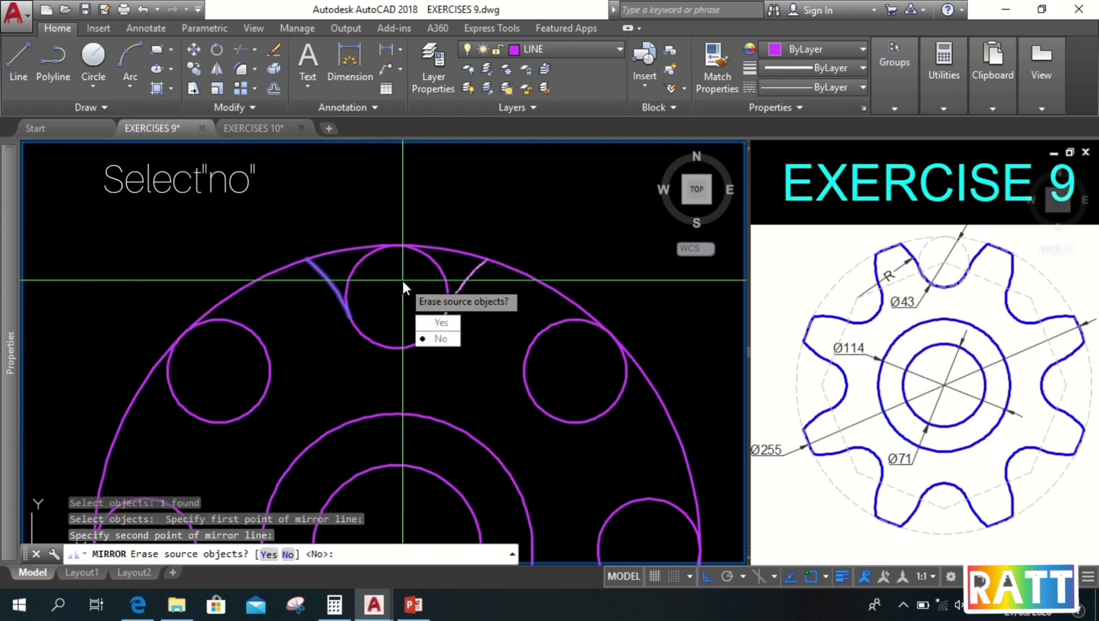
pyautogui.press('Return')
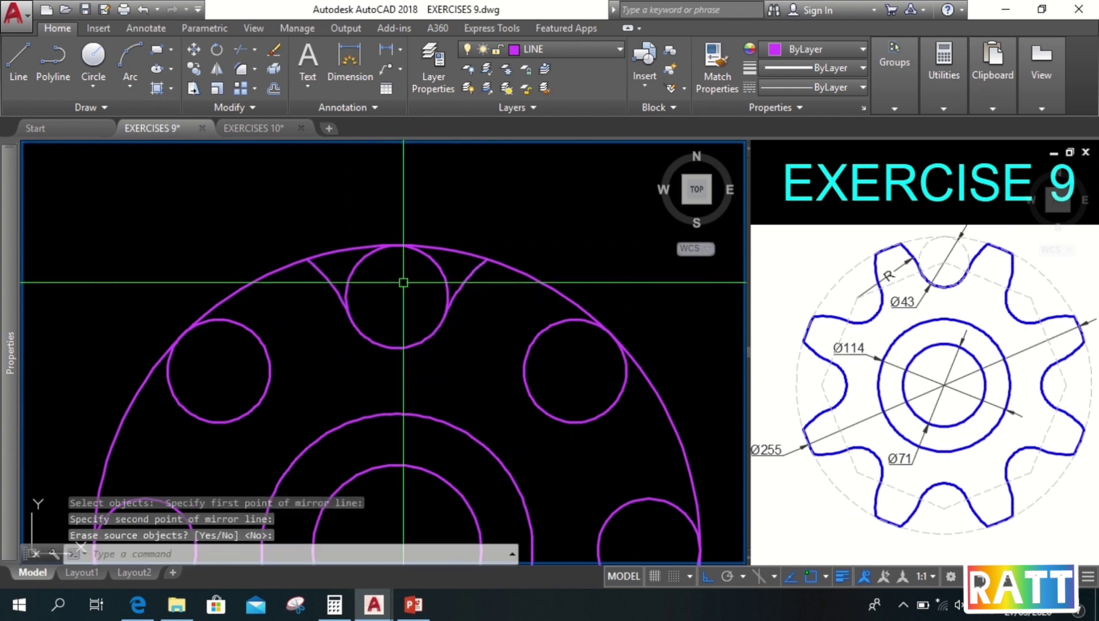
pyautogui.moveTo(427, 341); pyautogui.dragTo(441, 311, button='middle')
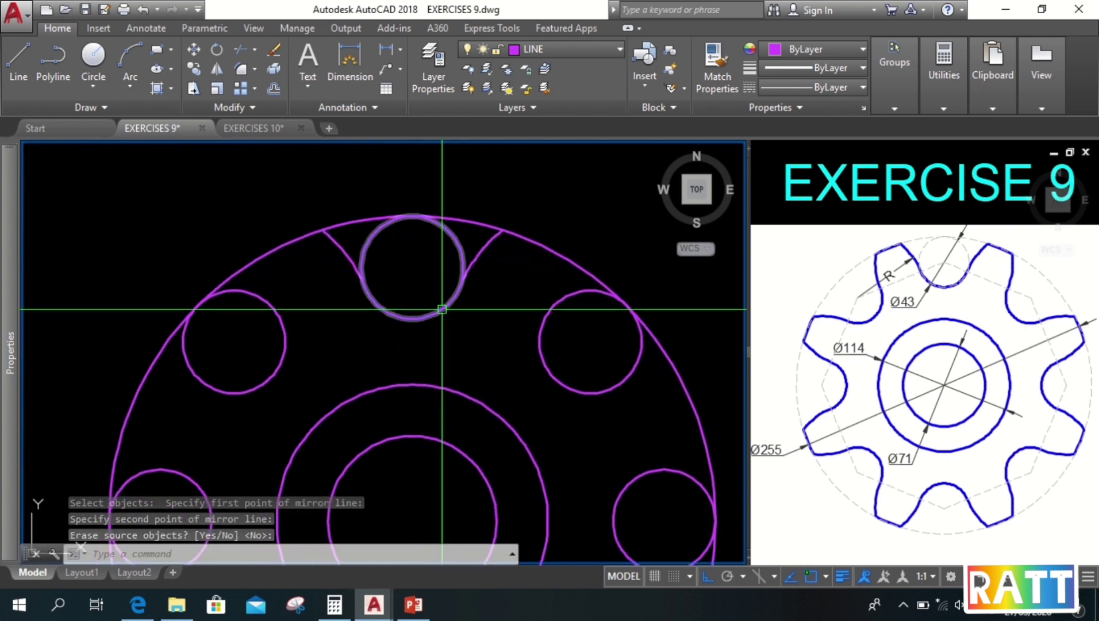
pyautogui.scroll(-5, 448, 343)
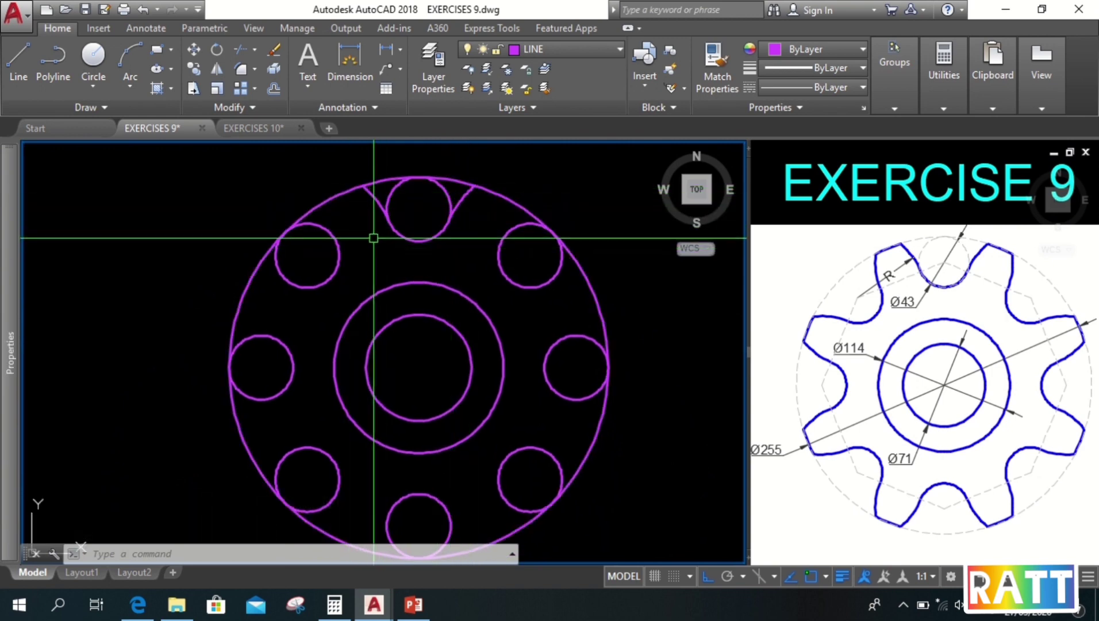
# Step: Polar-array both fillet arcs 8 times over 360° around the gear centre, rotating the copies
pyautogui.write('AR')
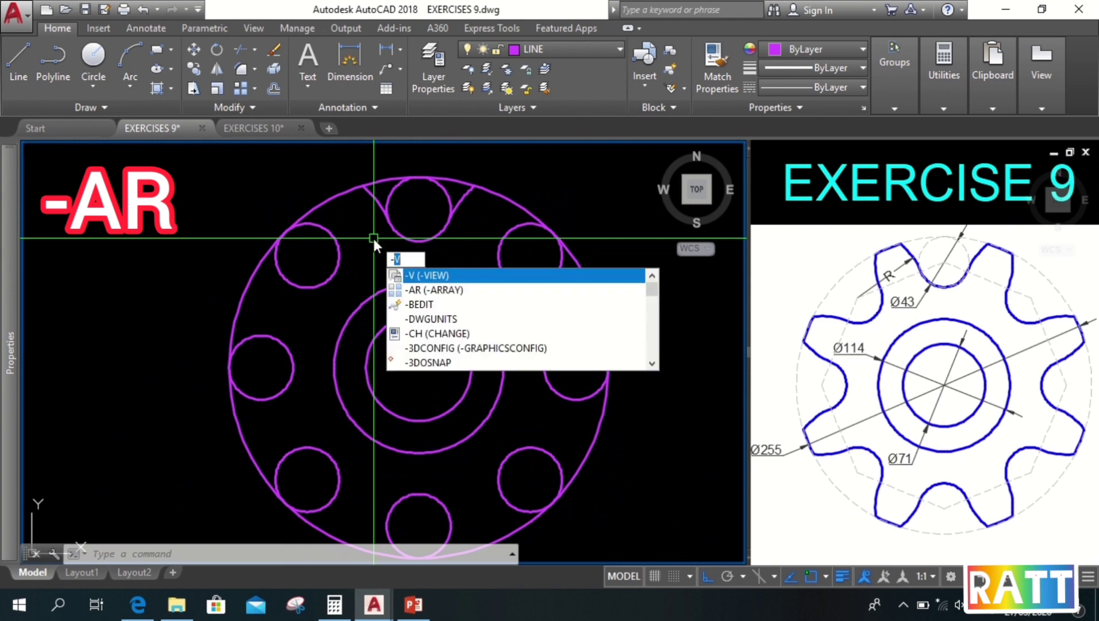
pyautogui.press('Return')
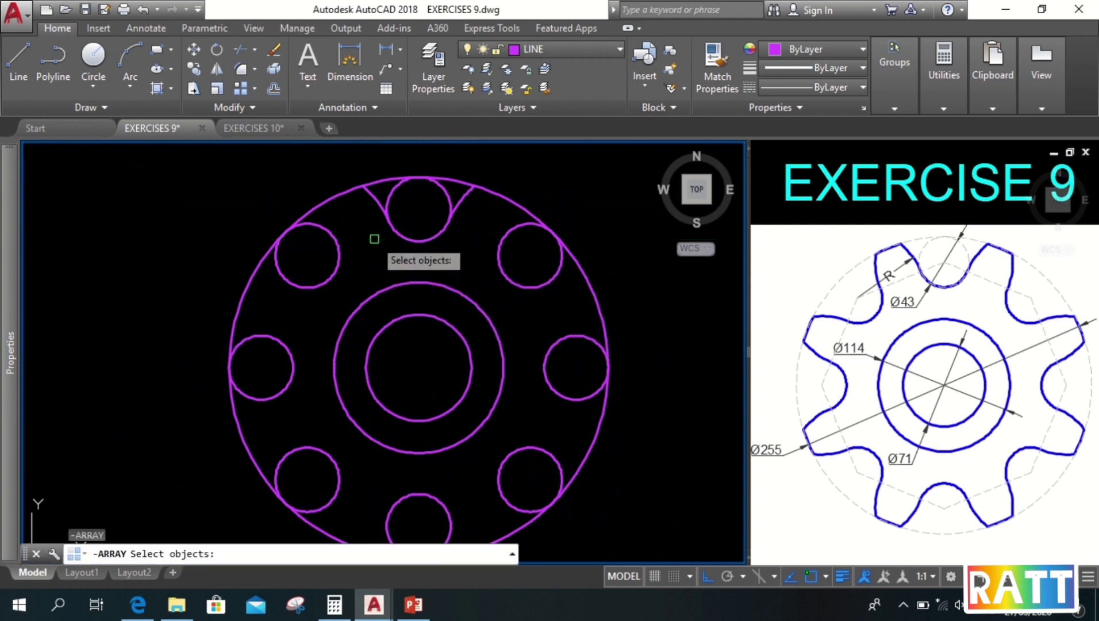
pyautogui.click(373, 197)
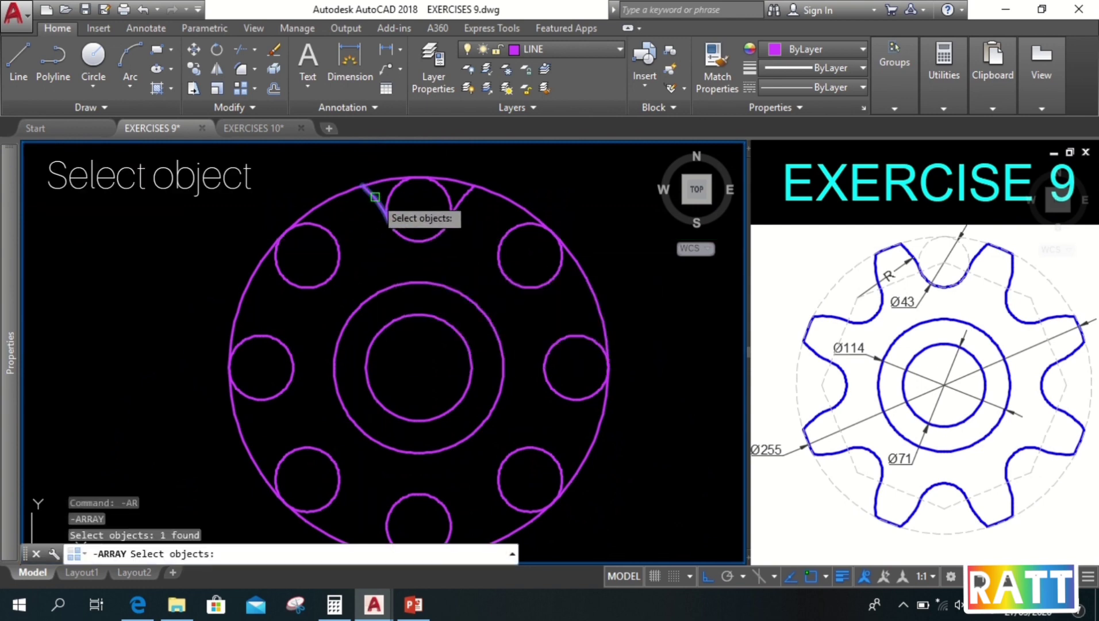
pyautogui.click(463, 197)
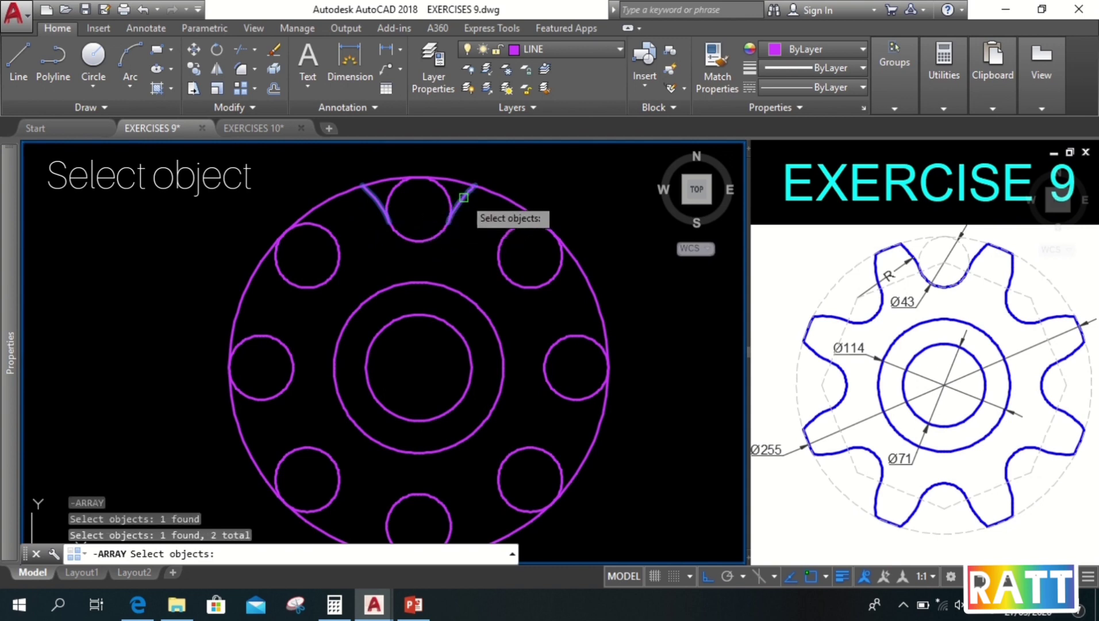
pyautogui.press('Return')
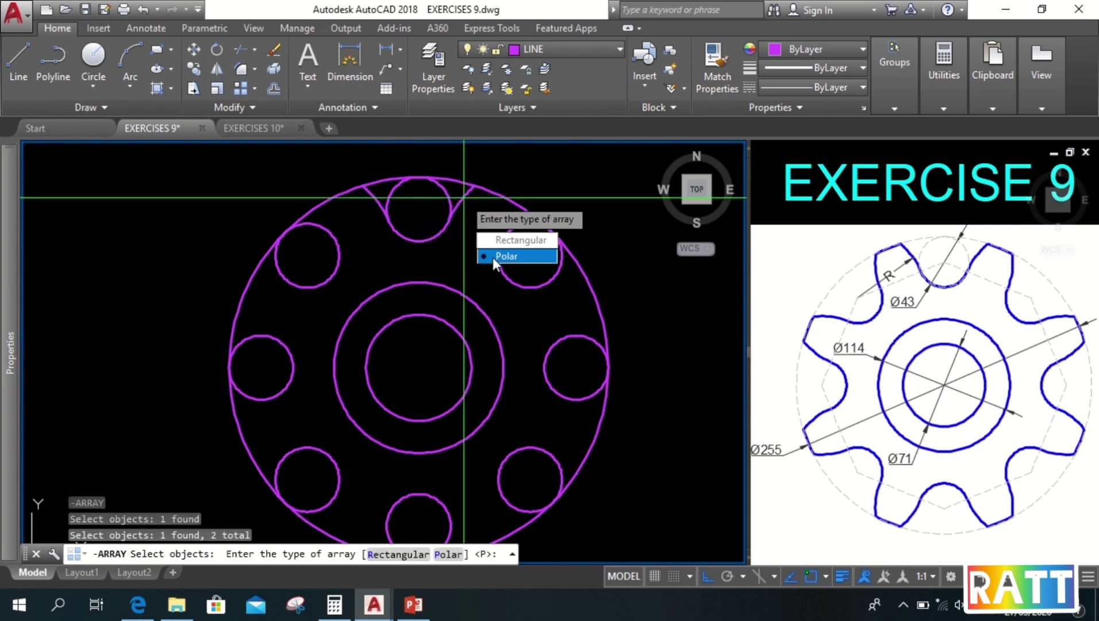
pyautogui.write('P')
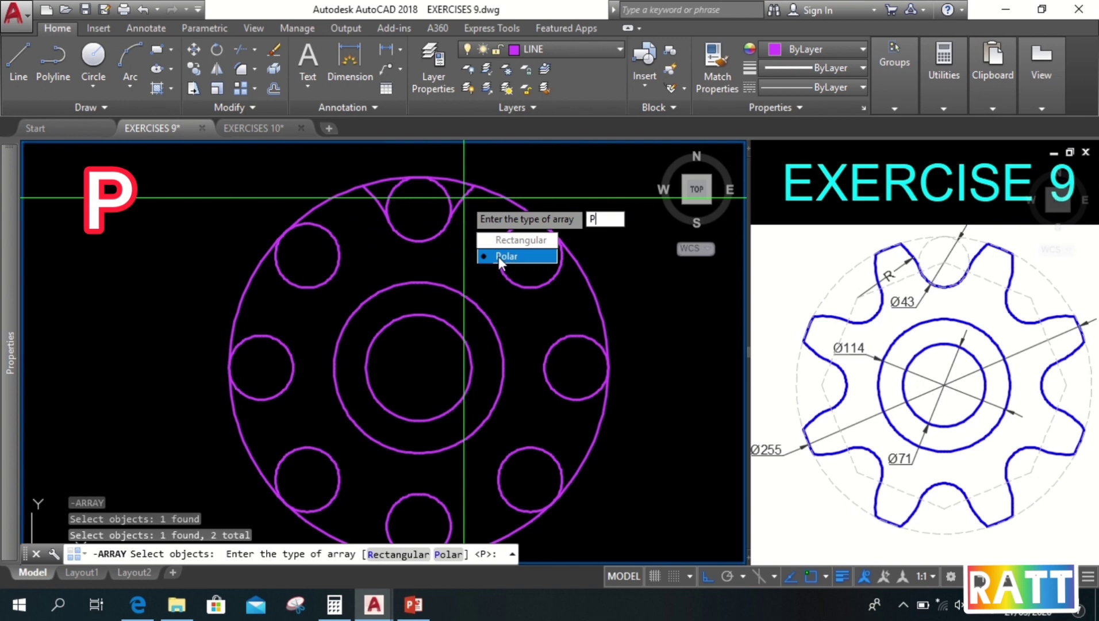
pyautogui.press('Return')
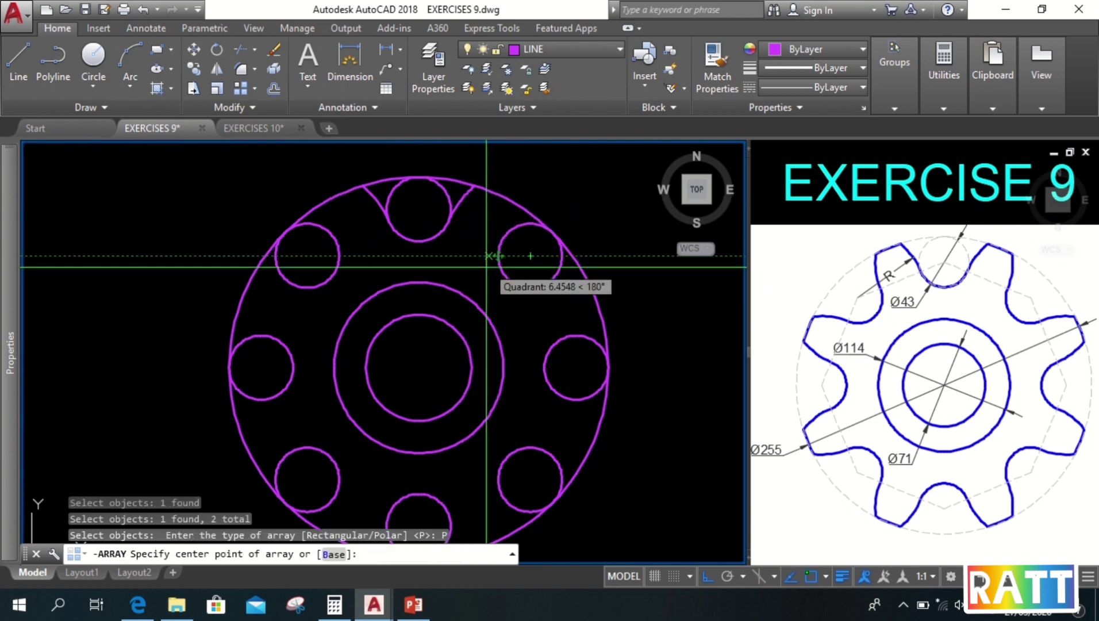
pyautogui.click(418, 367)
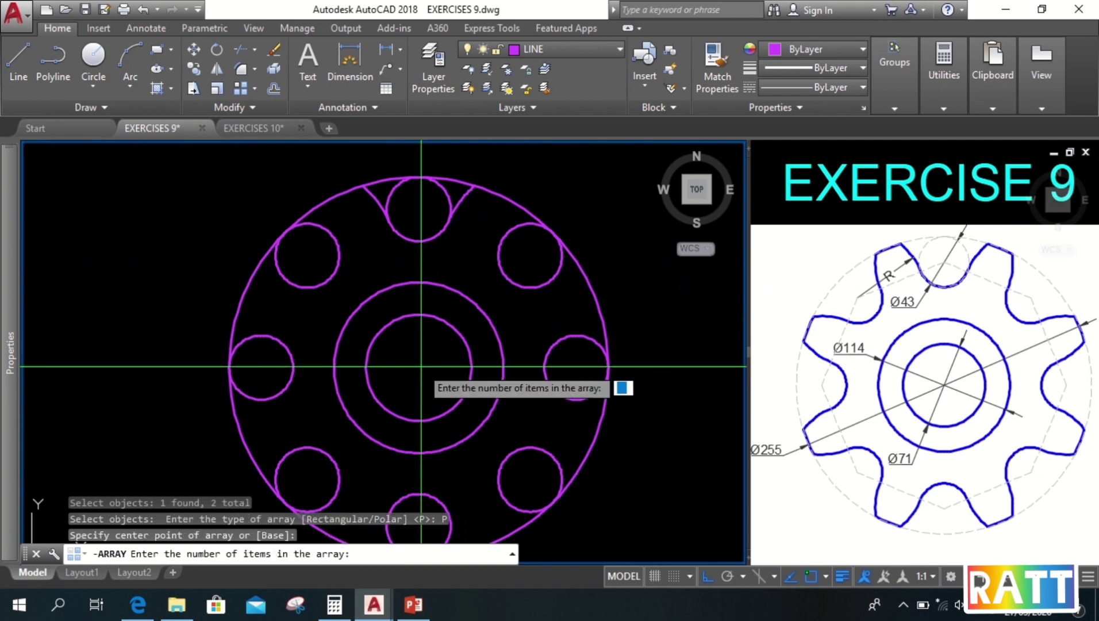
pyautogui.write('8')
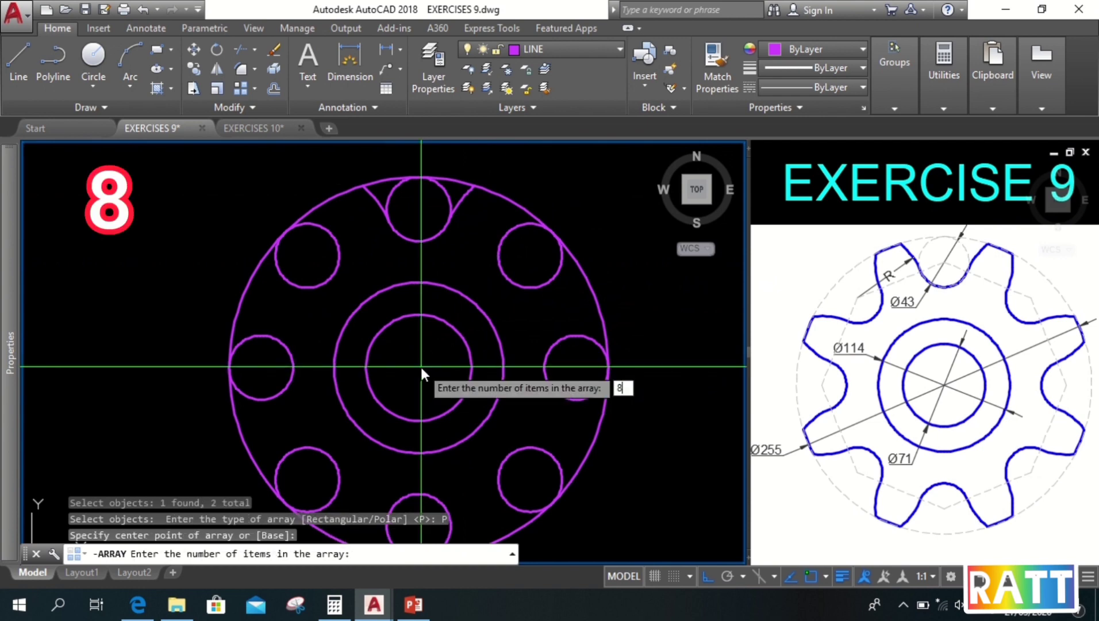
pyautogui.press('Return')
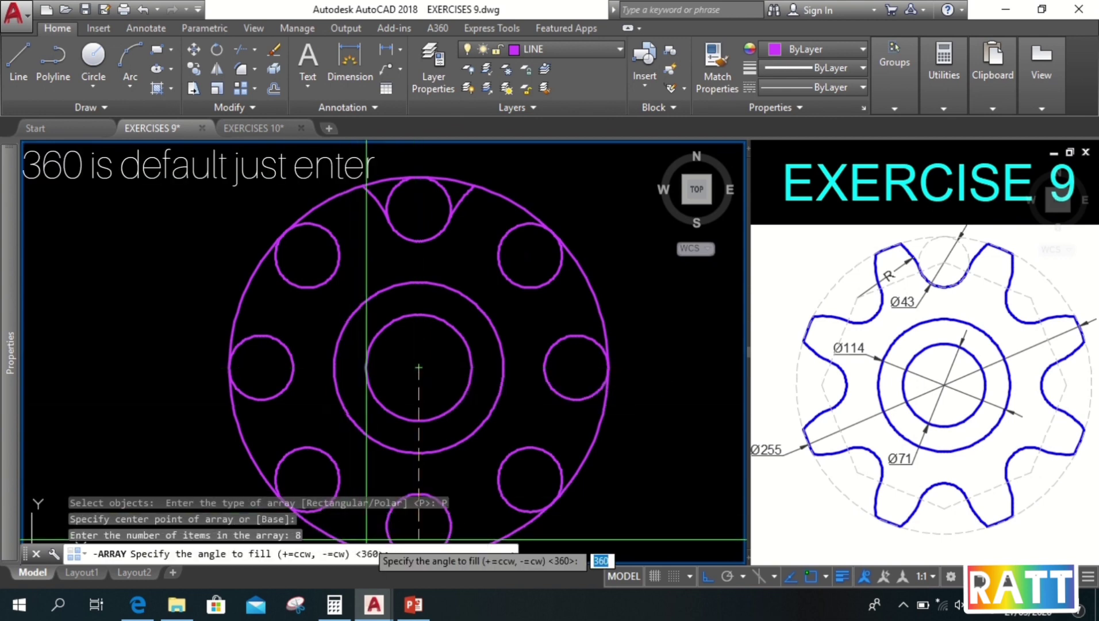
pyautogui.press('Return')
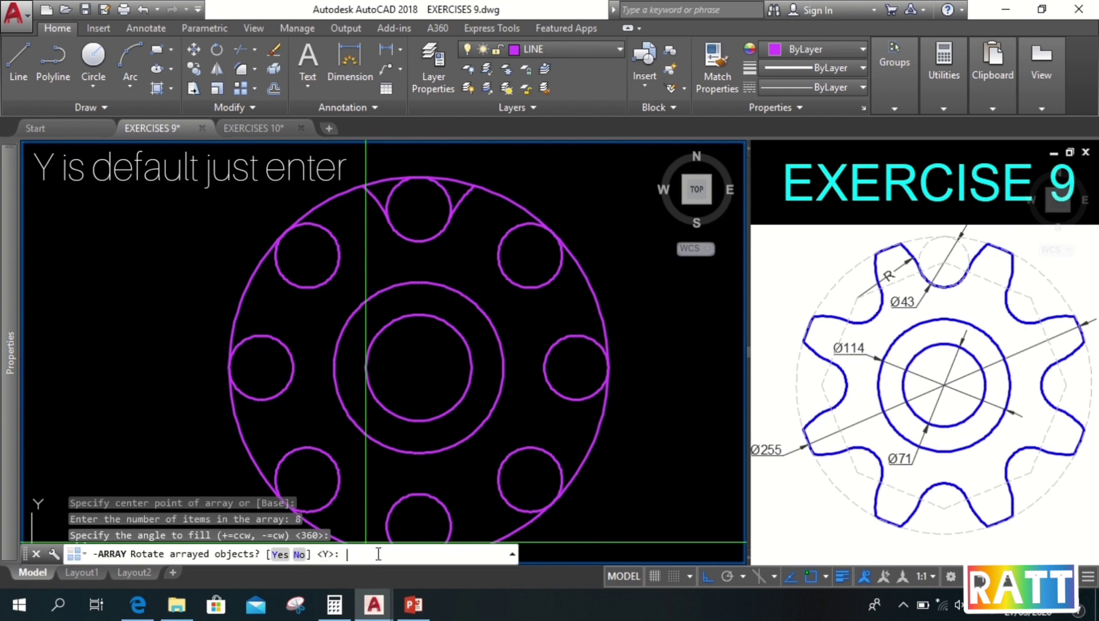
pyautogui.press('Return')
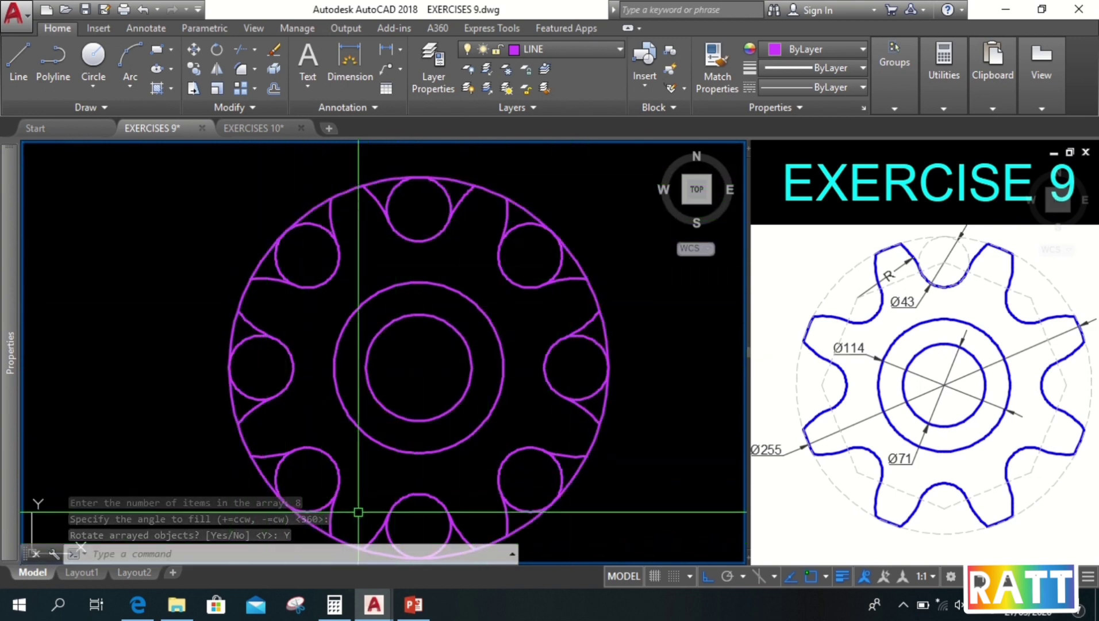
pyautogui.moveTo(472, 294); pyautogui.dragTo(493, 321, button='middle')
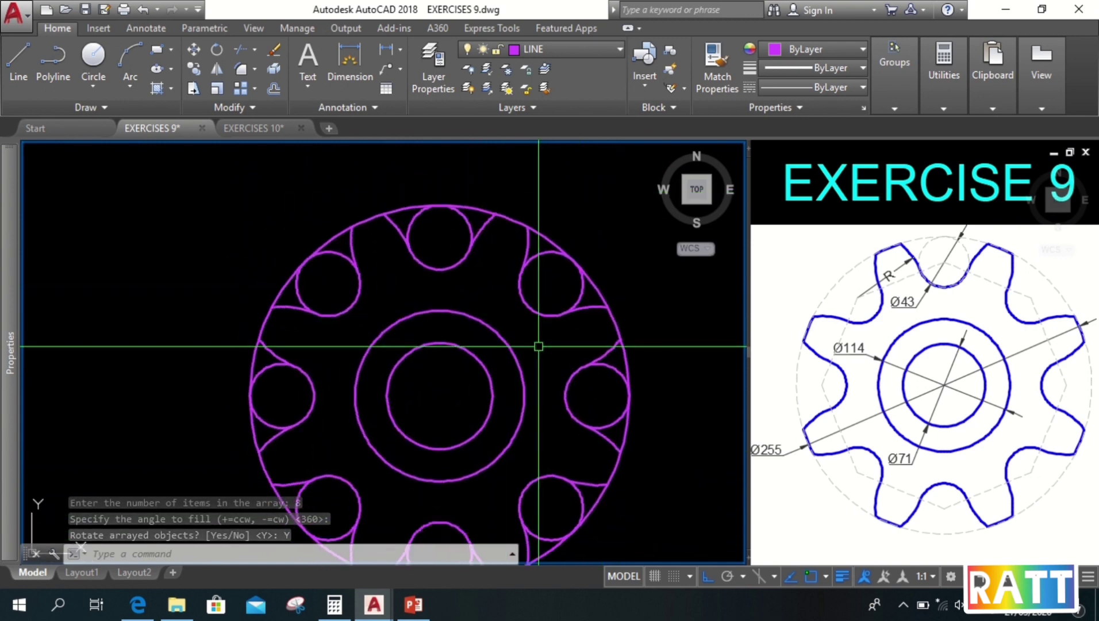
# Step: Start TRIM with all the gear geometry selected as cutting edges
pyautogui.write('TR')
pyautogui.press('Return')
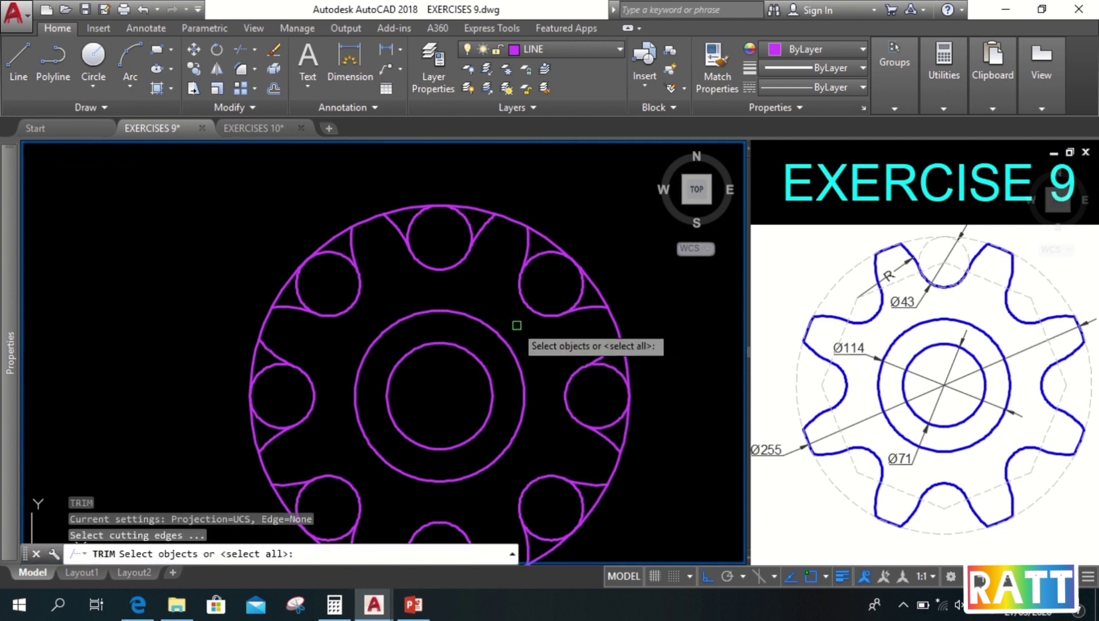
pyautogui.scroll(-2, 520, 199)
pyautogui.click(590, 184)
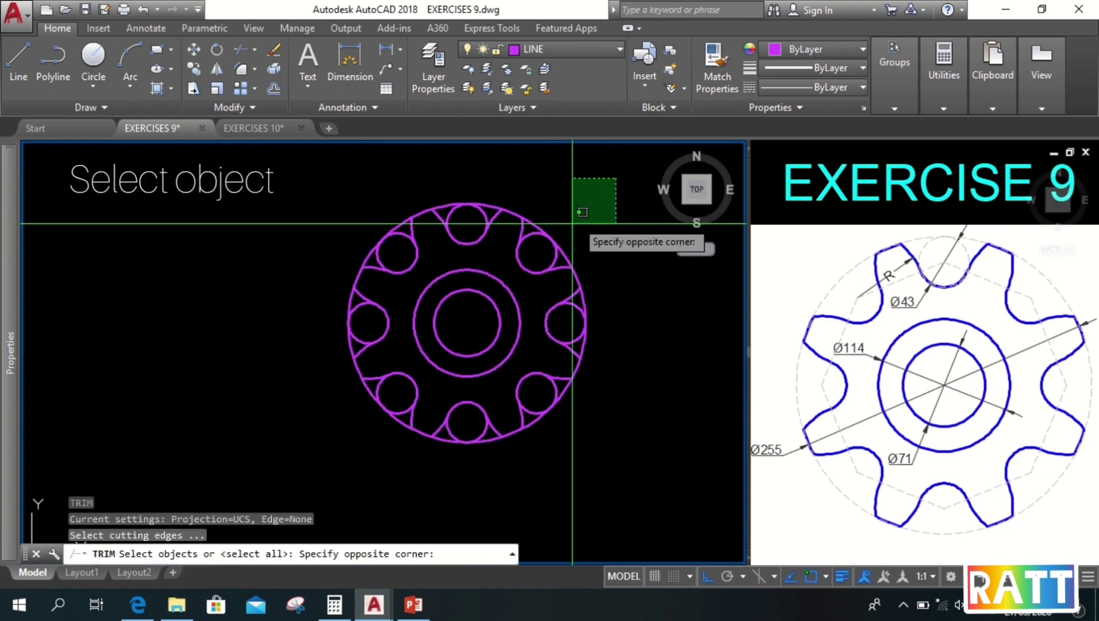
pyautogui.click(290, 458)
pyautogui.press('Return')
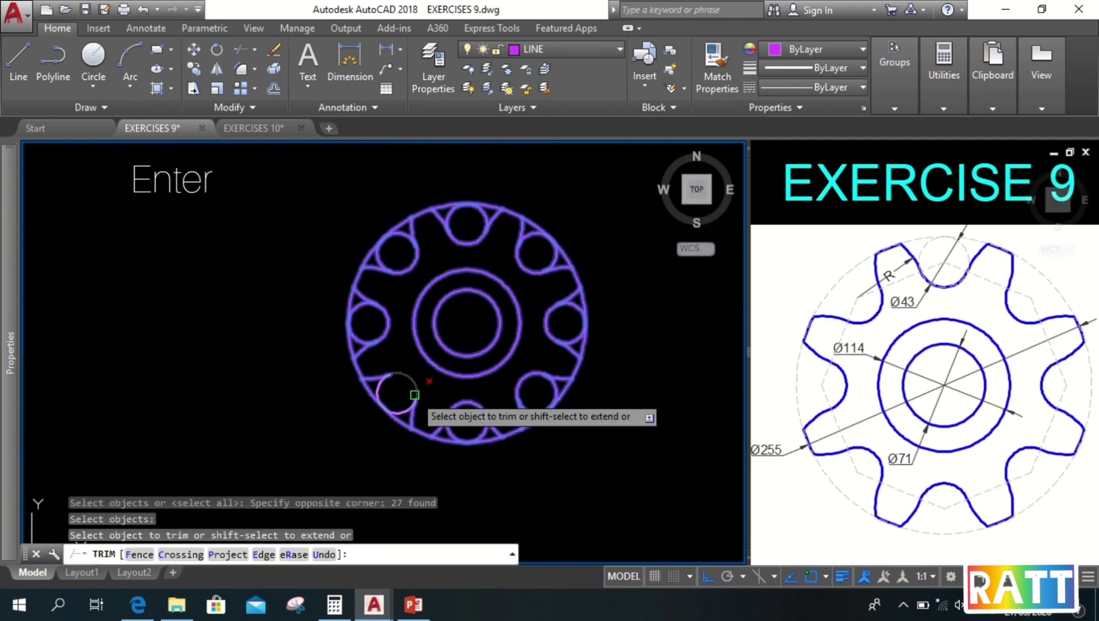
pyautogui.scroll(2, 482, 173)
# Step: Trim the excess arcs at the top, upper-left, left and lower-left teeth
pyautogui.click(487, 193)
pyautogui.click(452, 221)
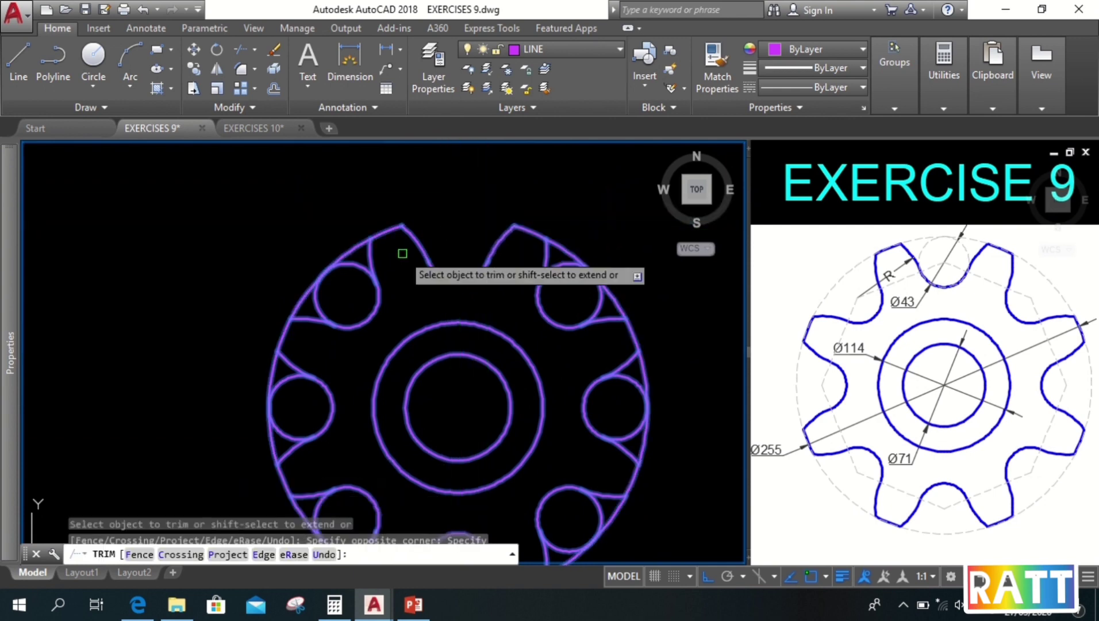
pyautogui.click(351, 287)
pyautogui.click(291, 213)
pyautogui.moveTo(296, 368); pyautogui.dragTo(352, 273, button='middle')
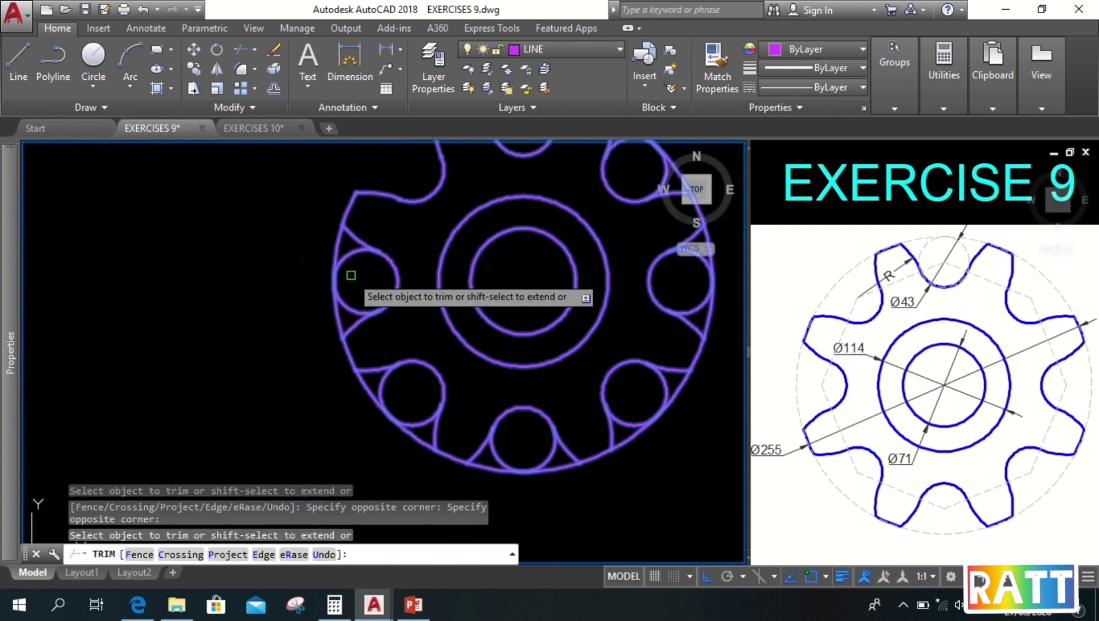
pyautogui.click(356, 275)
pyautogui.click(270, 308)
pyautogui.moveTo(423, 328); pyautogui.dragTo(408, 245, button='middle')
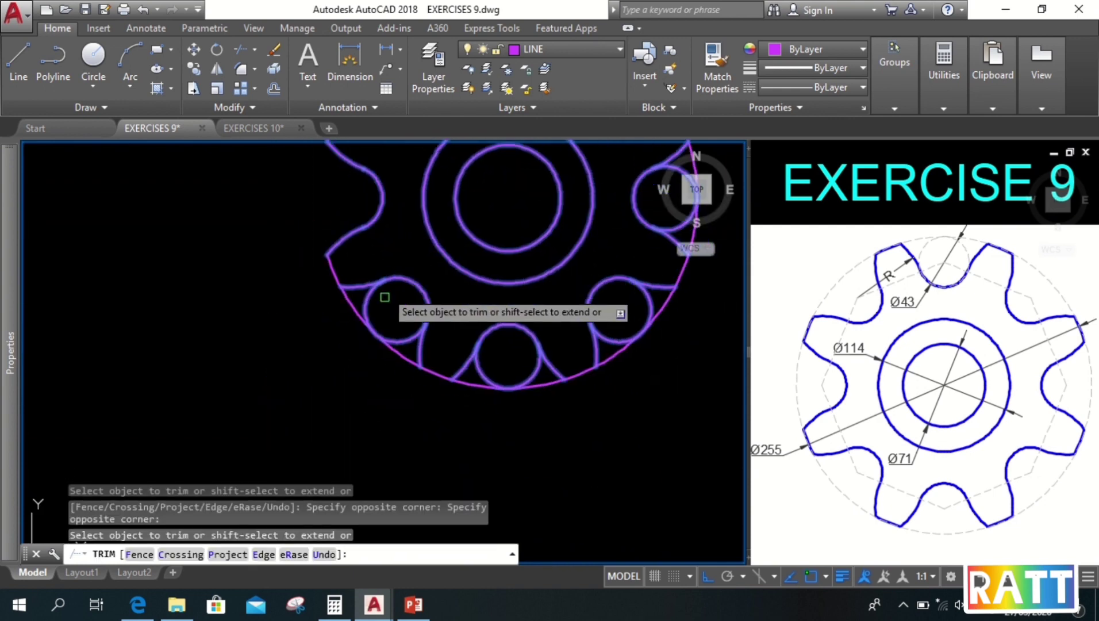
pyautogui.click(387, 313)
pyautogui.click(339, 373)
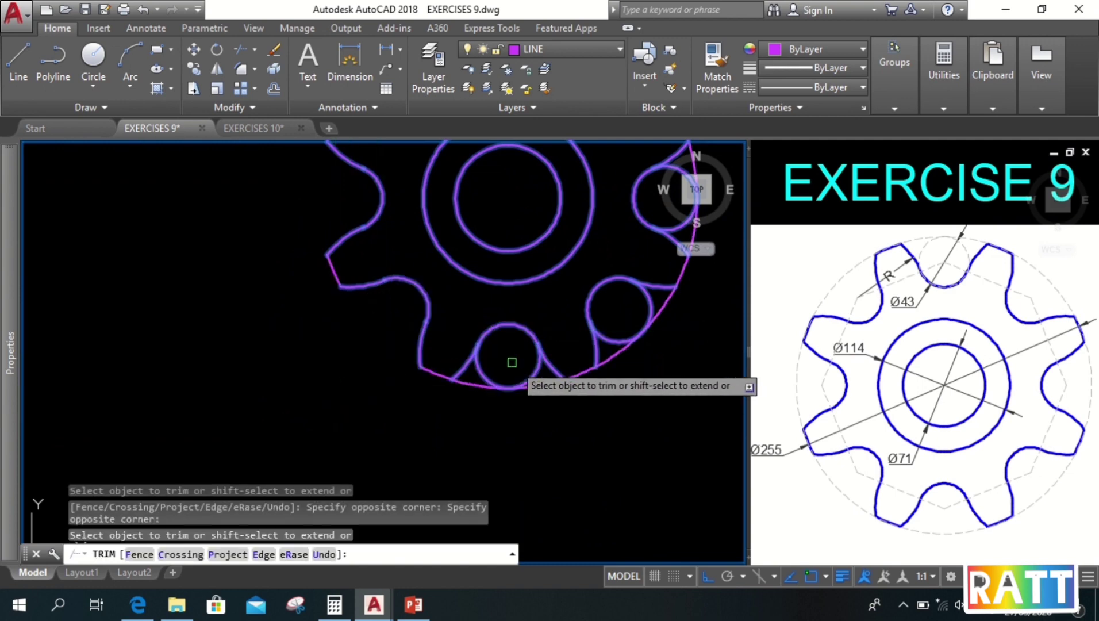
# Step: Trim the remaining excess arcs at the bottom, right and upper-right teeth
pyautogui.click(511, 362)
pyautogui.click(478, 405)
pyautogui.click(672, 364)
pyautogui.click(632, 320)
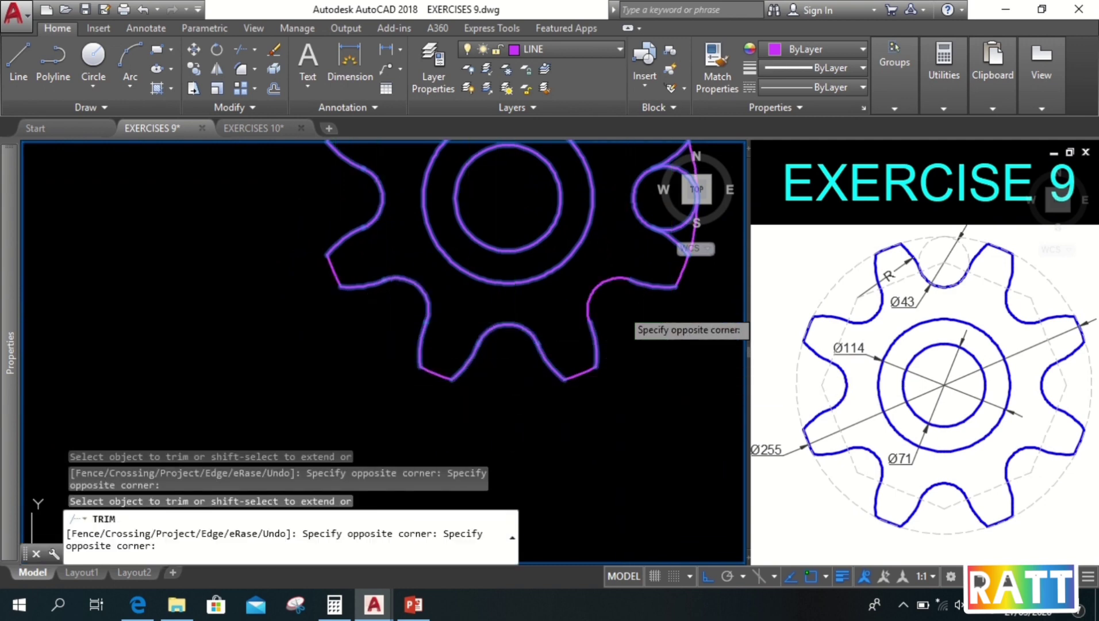
pyautogui.moveTo(632, 321); pyautogui.dragTo(428, 426, button='middle')
pyautogui.click(512, 341)
pyautogui.click(426, 313)
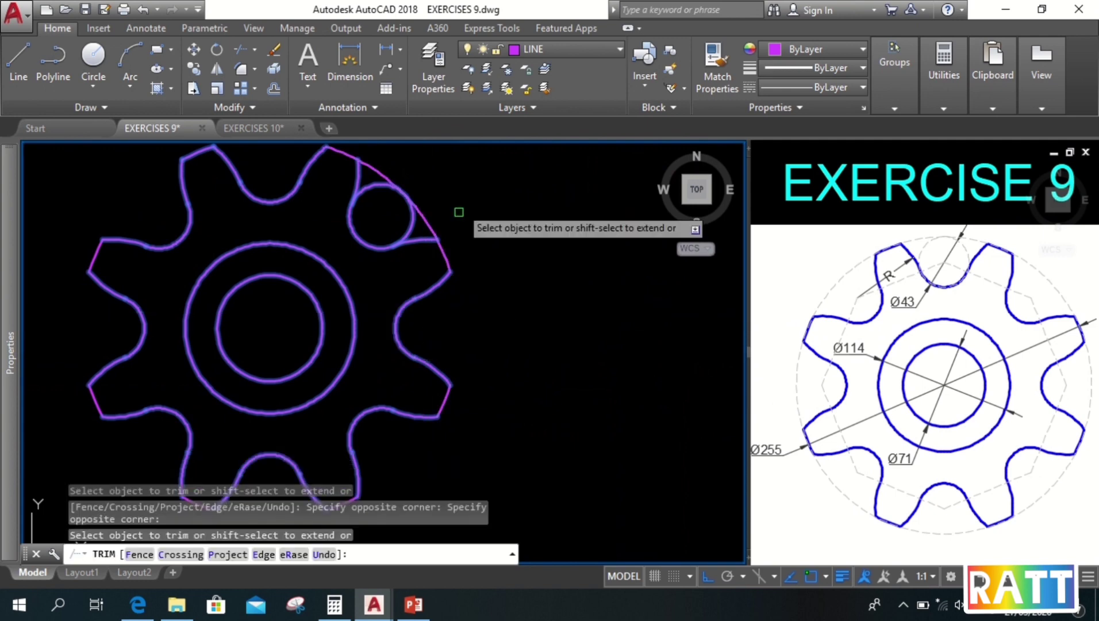
pyautogui.click(437, 167)
pyautogui.click(383, 216)
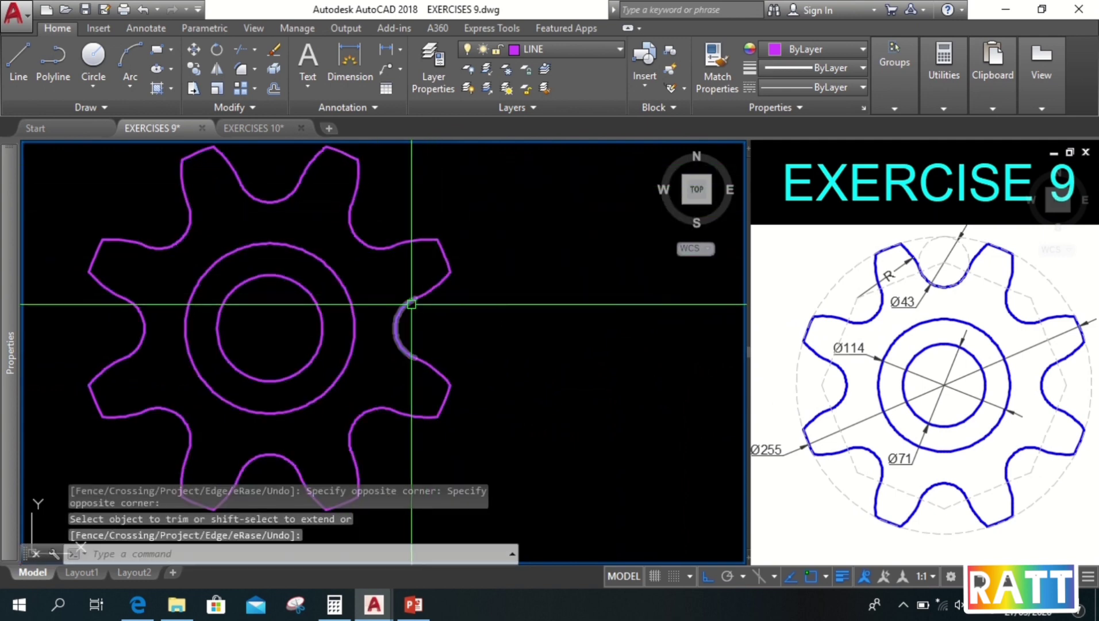
pyautogui.press('Return')
pyautogui.moveTo(404, 307); pyautogui.dragTo(559, 319, button='middle')
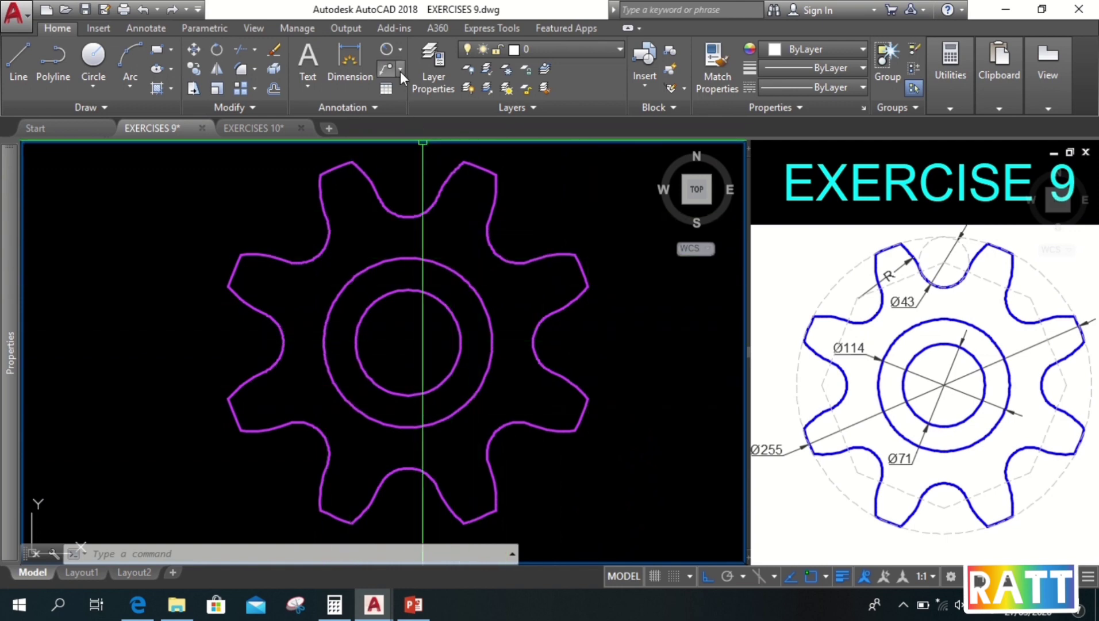
# Step: Choose Diameter from the Annotation Dimension dropdown to begin dimensioning the gear
pyautogui.click(402, 50)
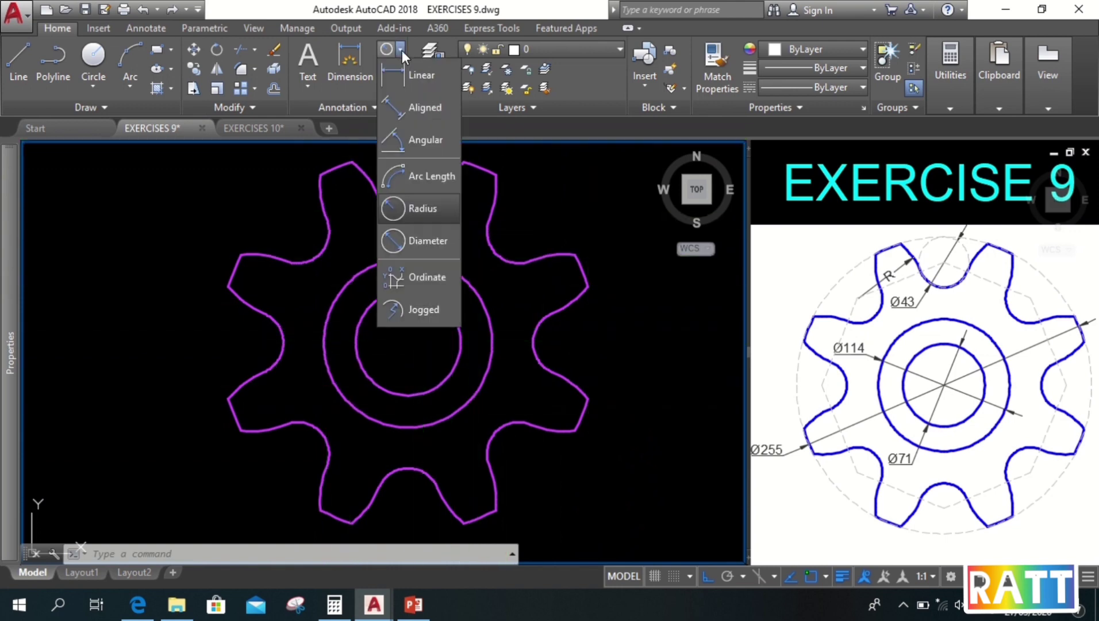
pyautogui.click(421, 242)
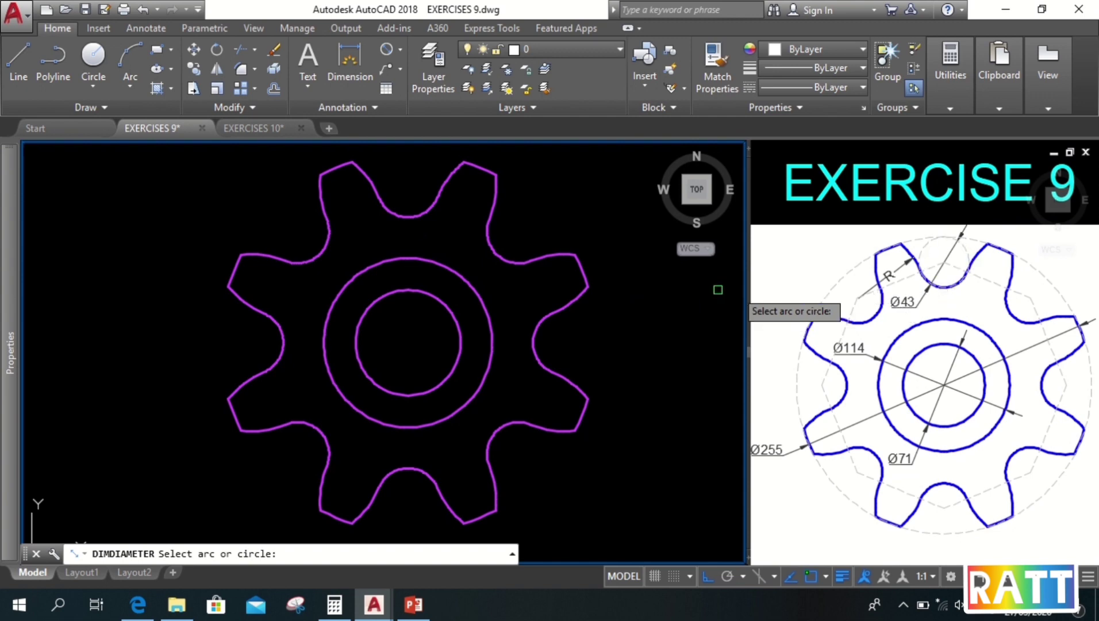
# Step: Dimension the top tooth arc as Ø43 and the larger inner circle as Ø114
pyautogui.click(401, 216)
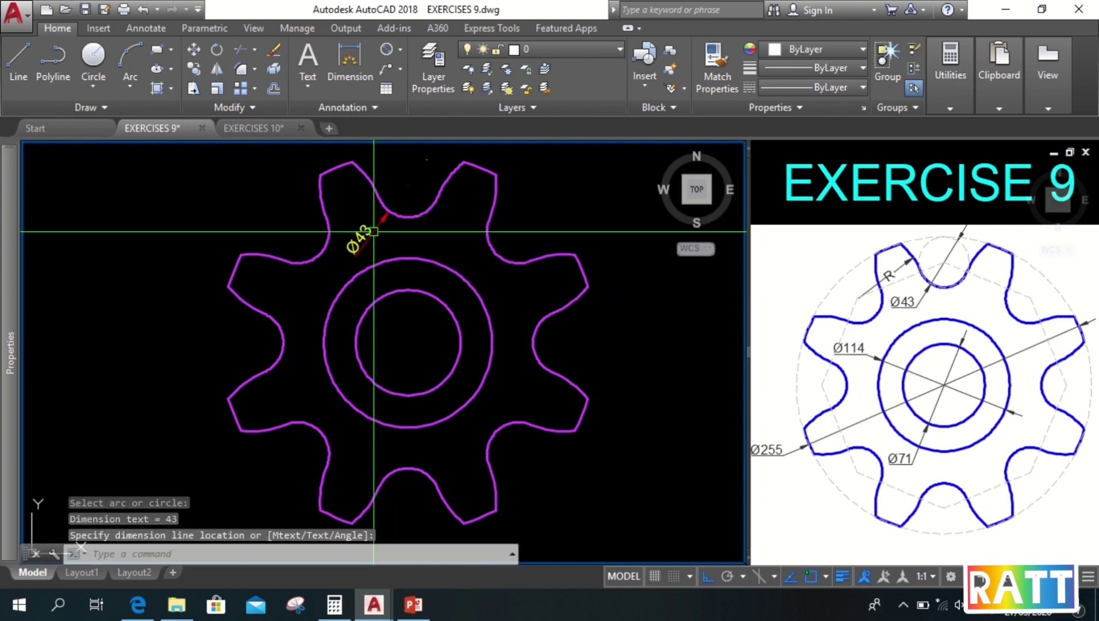
pyautogui.click(374, 231)
pyautogui.press('Return')
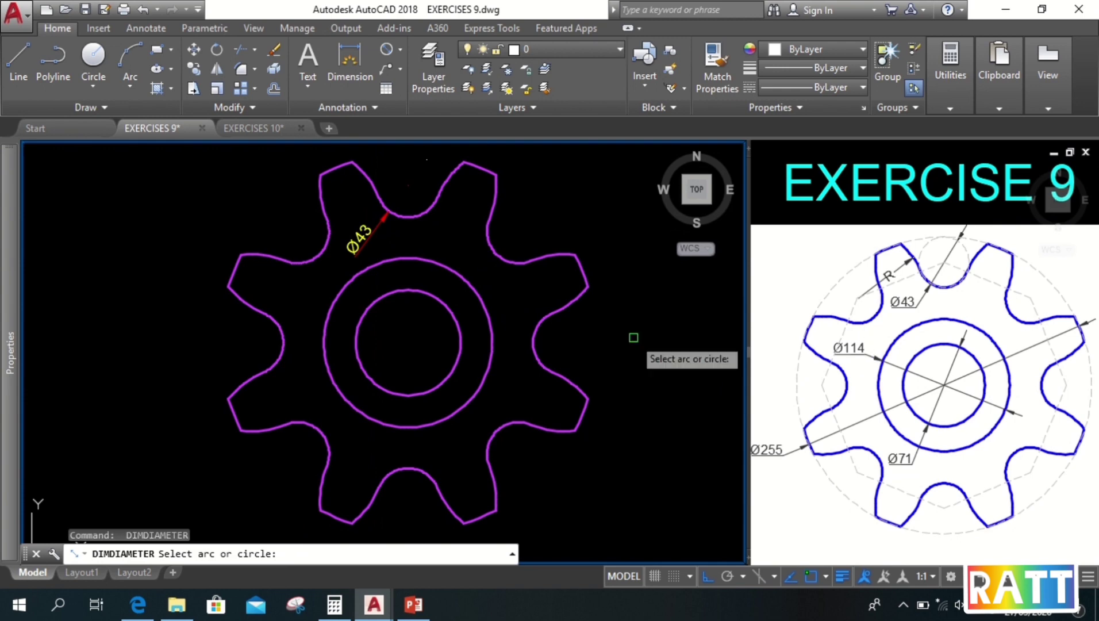
pyautogui.click(328, 308)
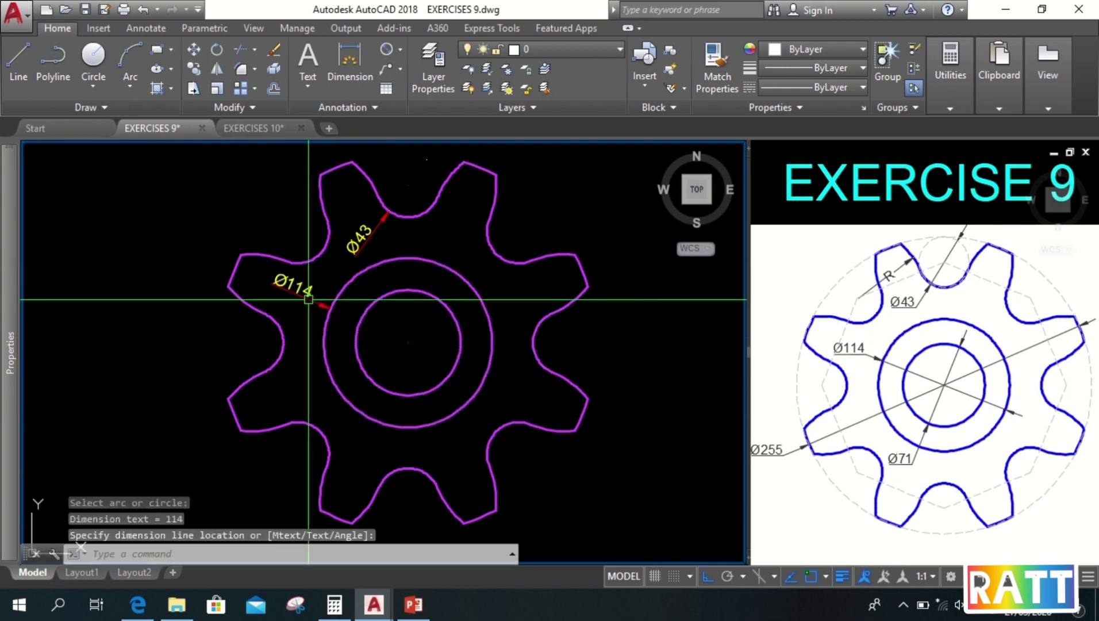
pyautogui.click(309, 300)
pyautogui.press('space')
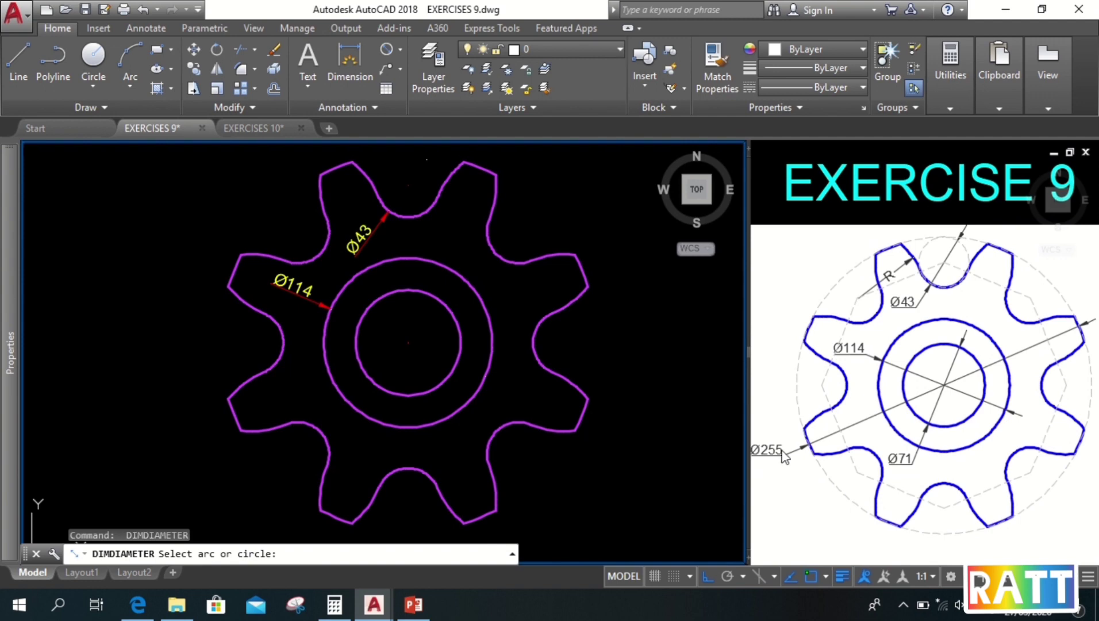
# Step: Add the Ø255 dimension on the outer arc at lower left and dimension the innermost circle Ø71
pyautogui.click(234, 414)
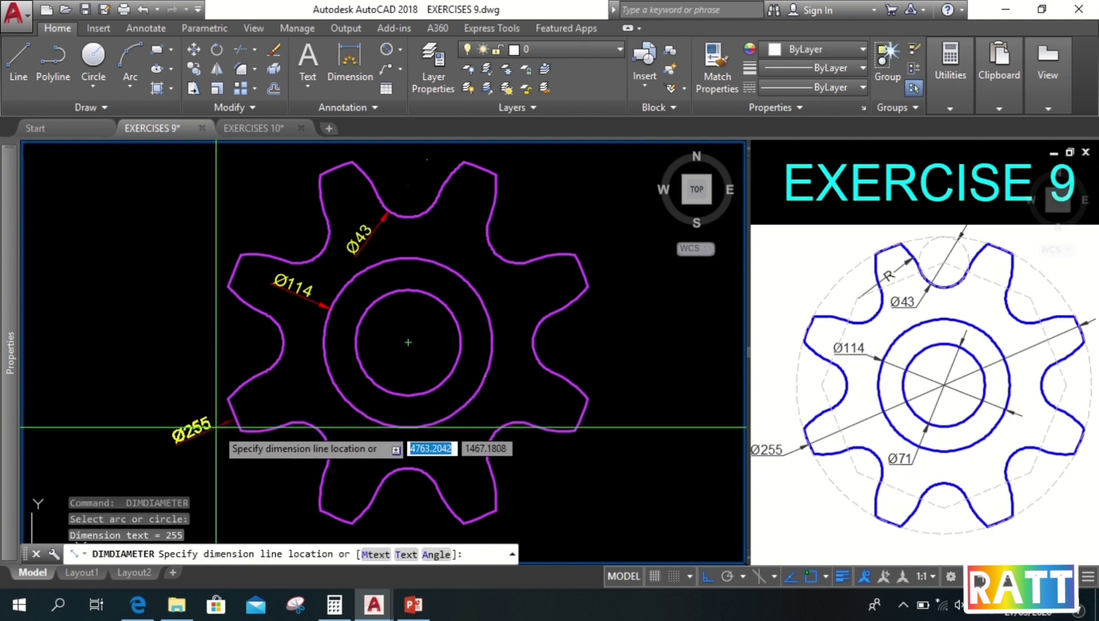
pyautogui.click(216, 427)
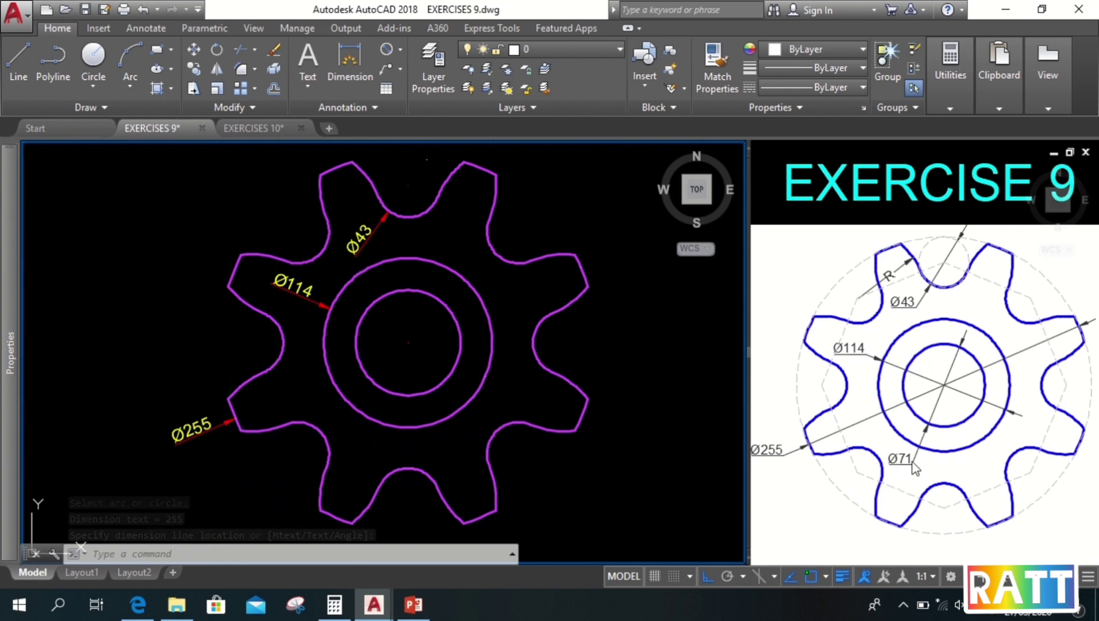
pyautogui.press('Return')
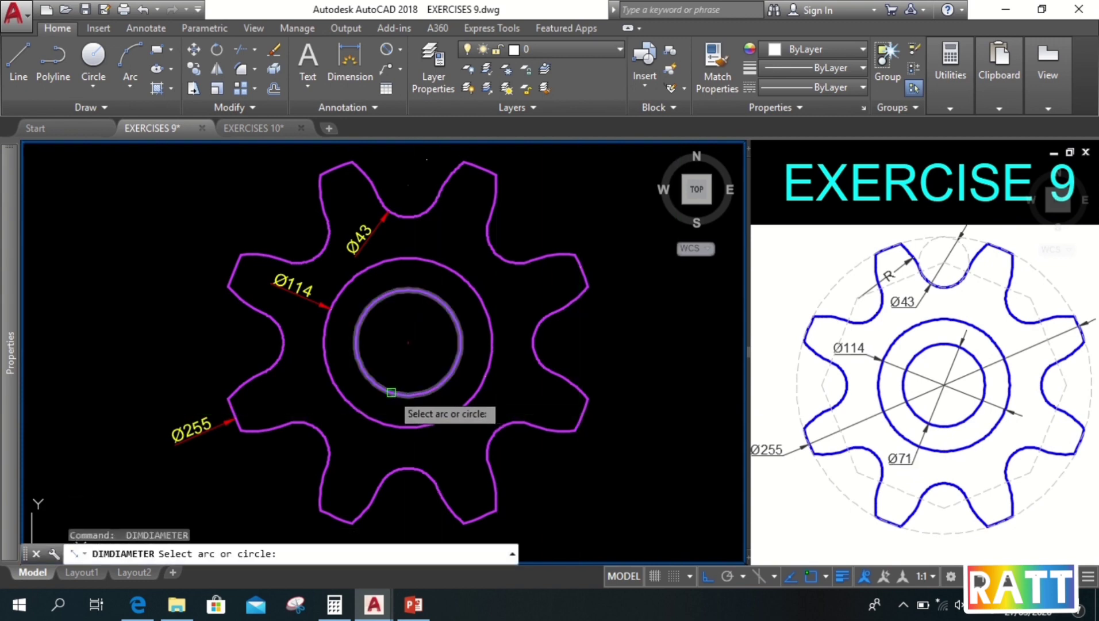
pyautogui.click(391, 393)
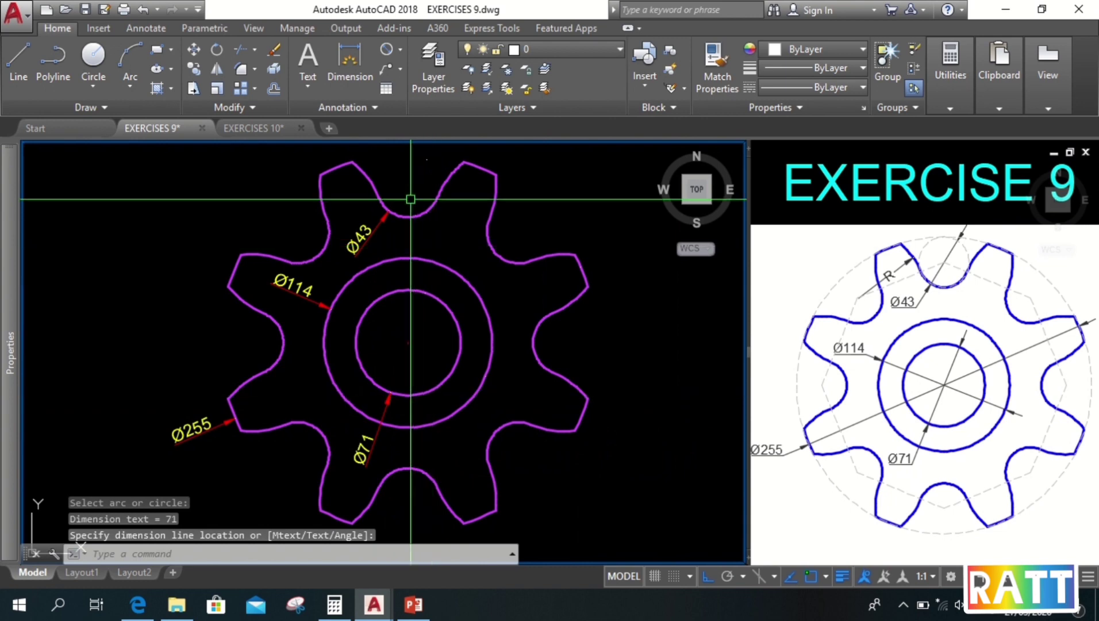
pyautogui.click(401, 50)
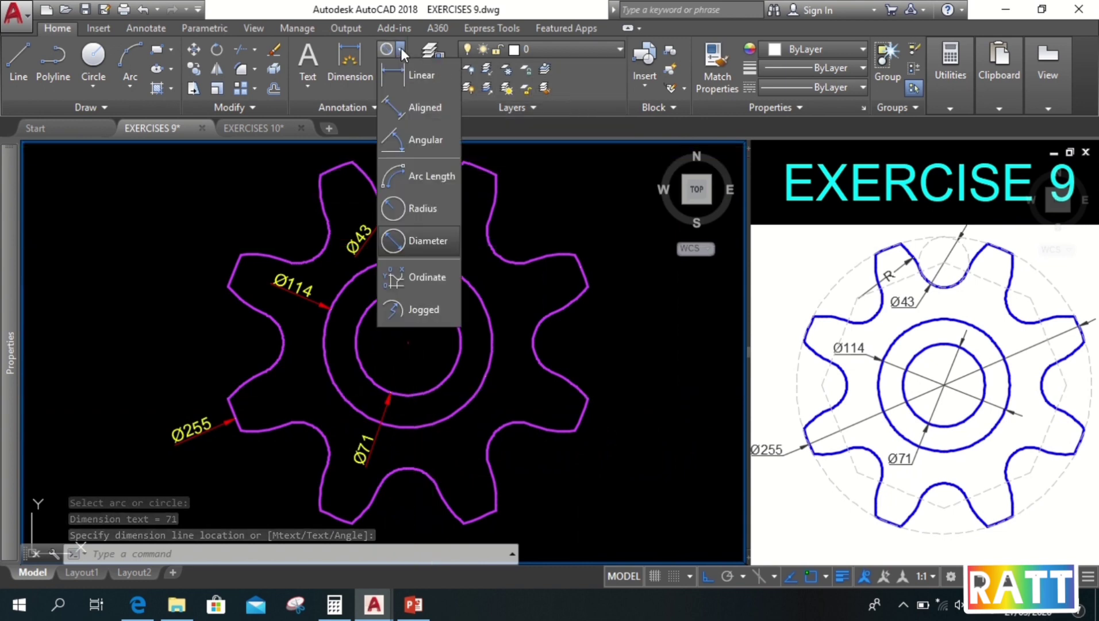
# Step: Place an R60 radius dimension on the upper-left tooth arc, then begin selecting the diameter dimensions
pyautogui.click(415, 209)
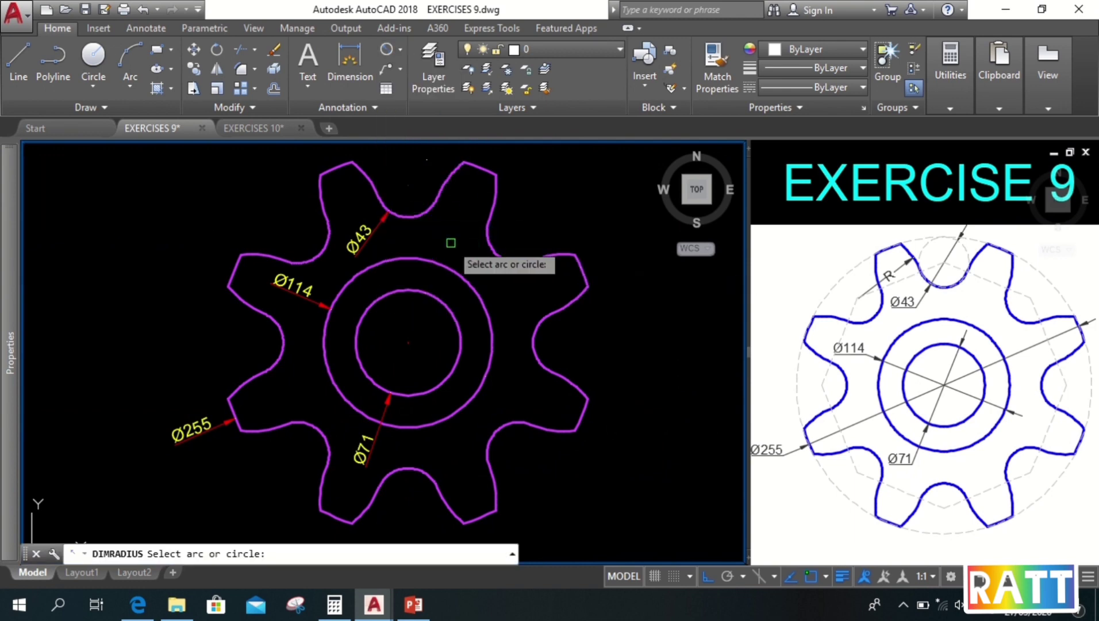
pyautogui.click(362, 183)
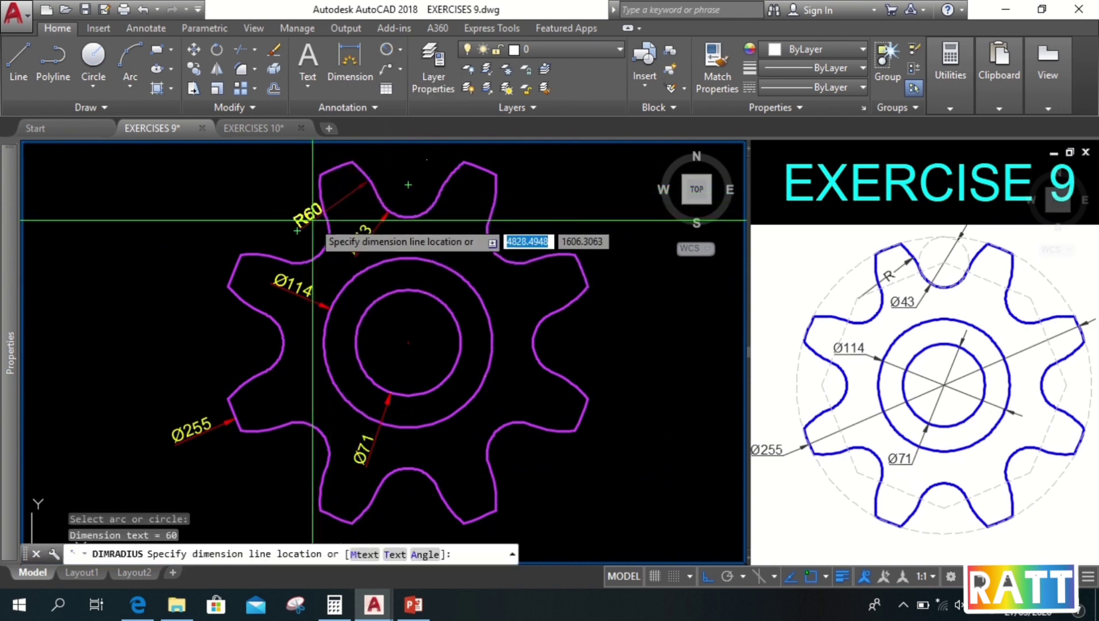
pyautogui.click(314, 221)
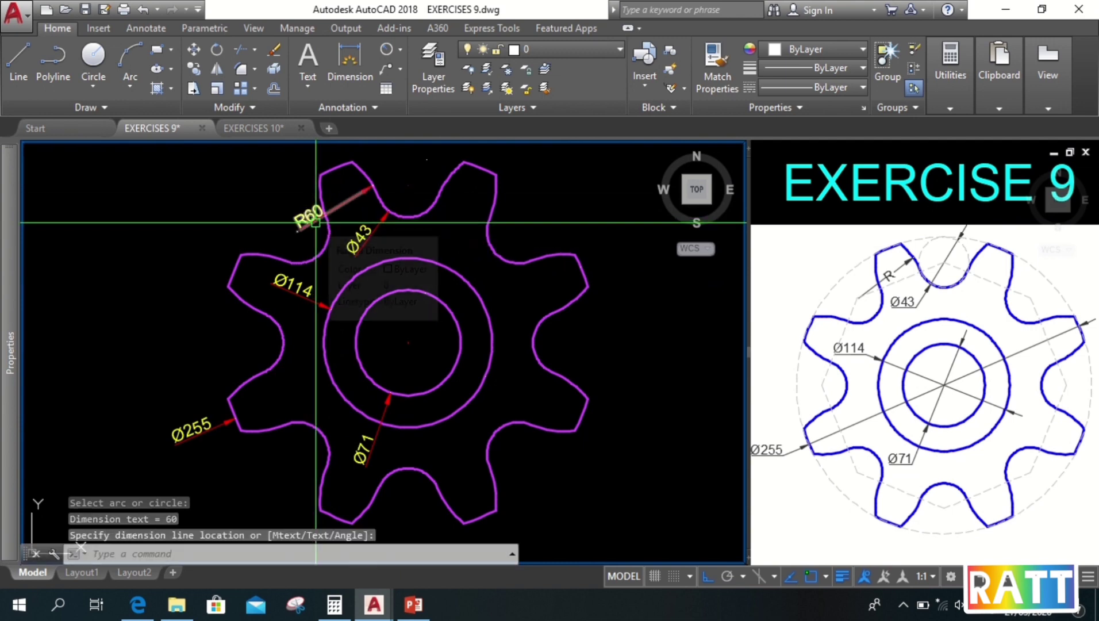
pyautogui.click(361, 234)
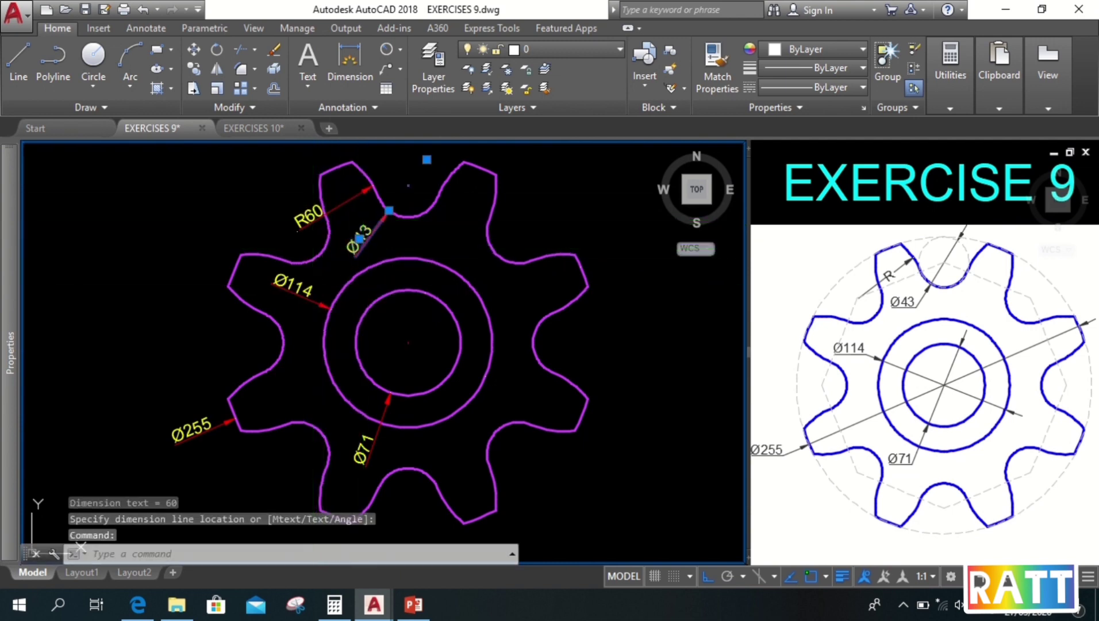
pyautogui.click(368, 397)
# Step: Switch the selected diameter dimensions to the ARIAL 8.0 hor. dimension style
pyautogui.click(368, 367)
pyautogui.click(298, 291)
pyautogui.click(207, 429)
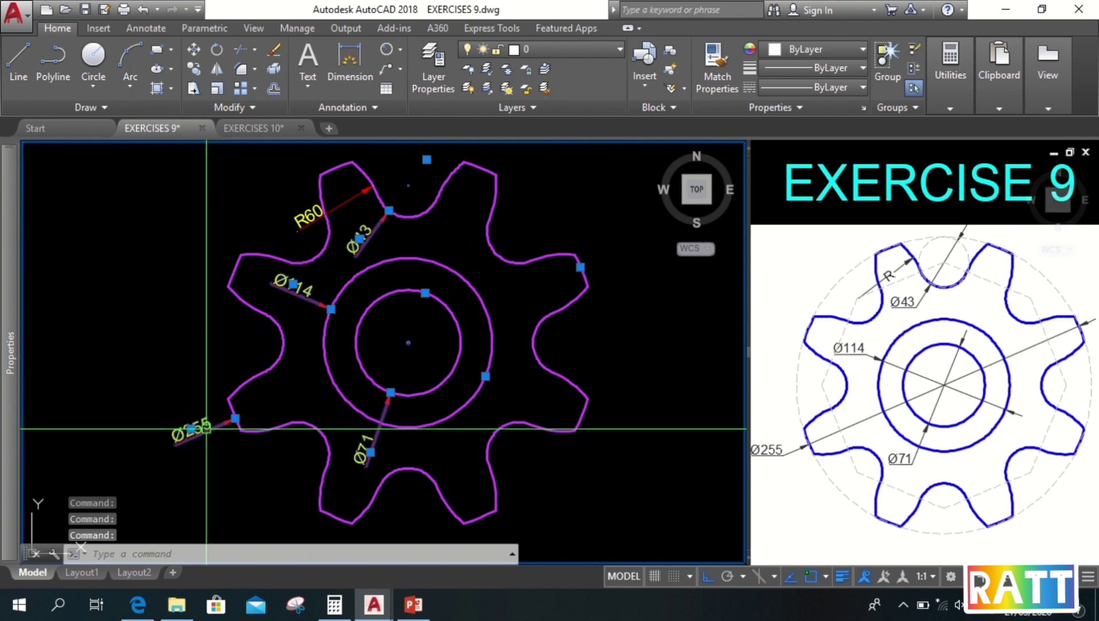
pyautogui.moveTo(16, 367)
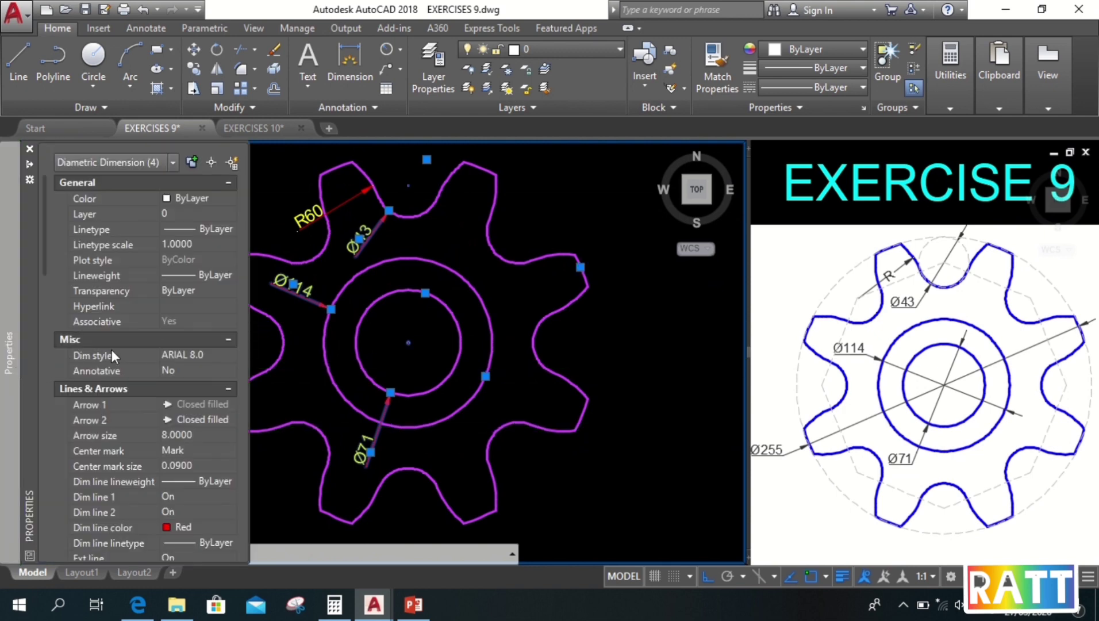
pyautogui.click(174, 351)
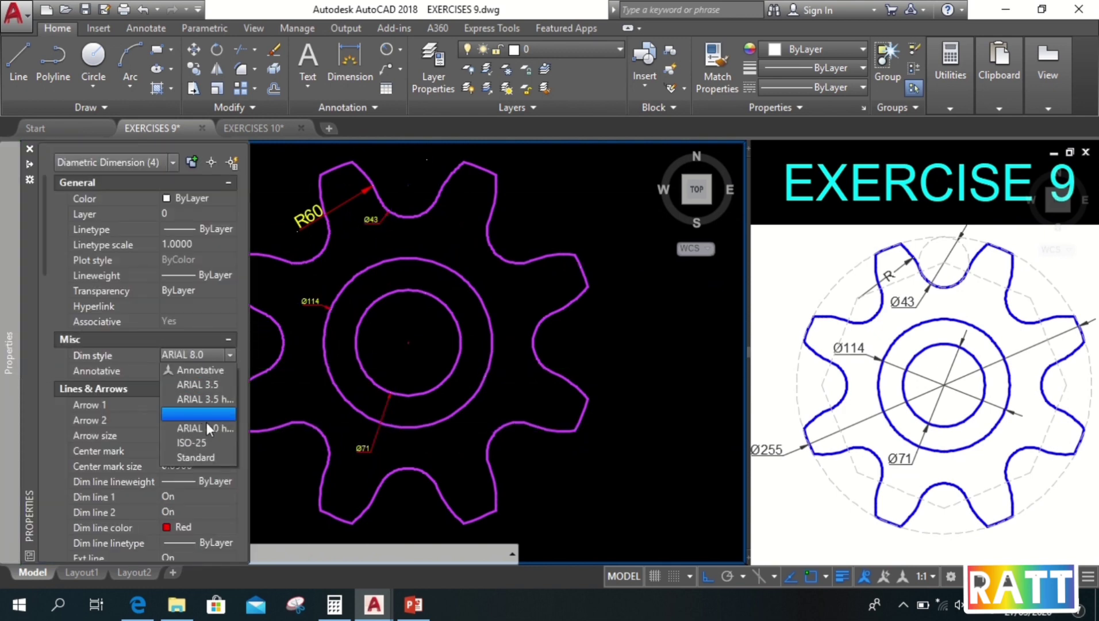
pyautogui.click(206, 428)
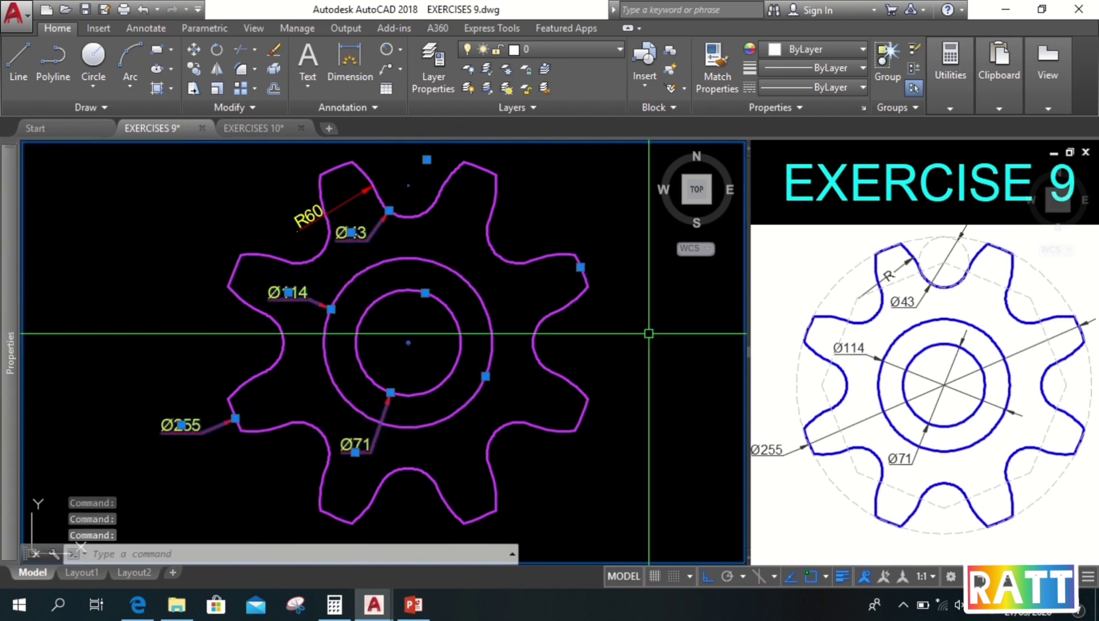
pyautogui.press('Escape')
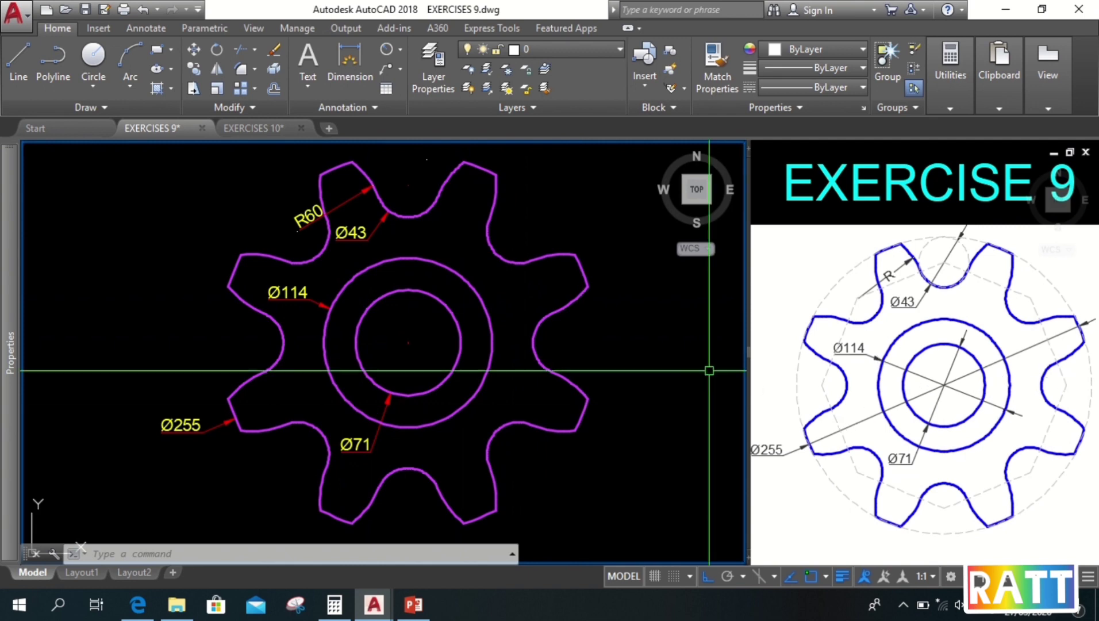
pyautogui.click(364, 230)
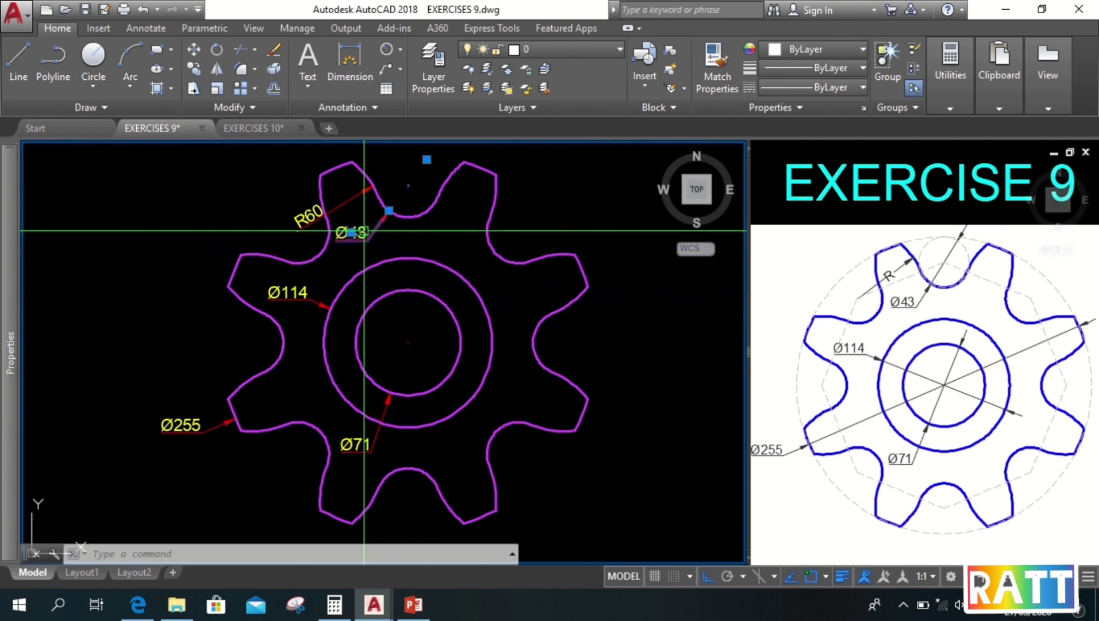
# Step: Select the Ø43, Ø114, Ø71 and Ø255 dimensions and show their Fit properties via PR
pyautogui.click(287, 291)
pyautogui.click(355, 445)
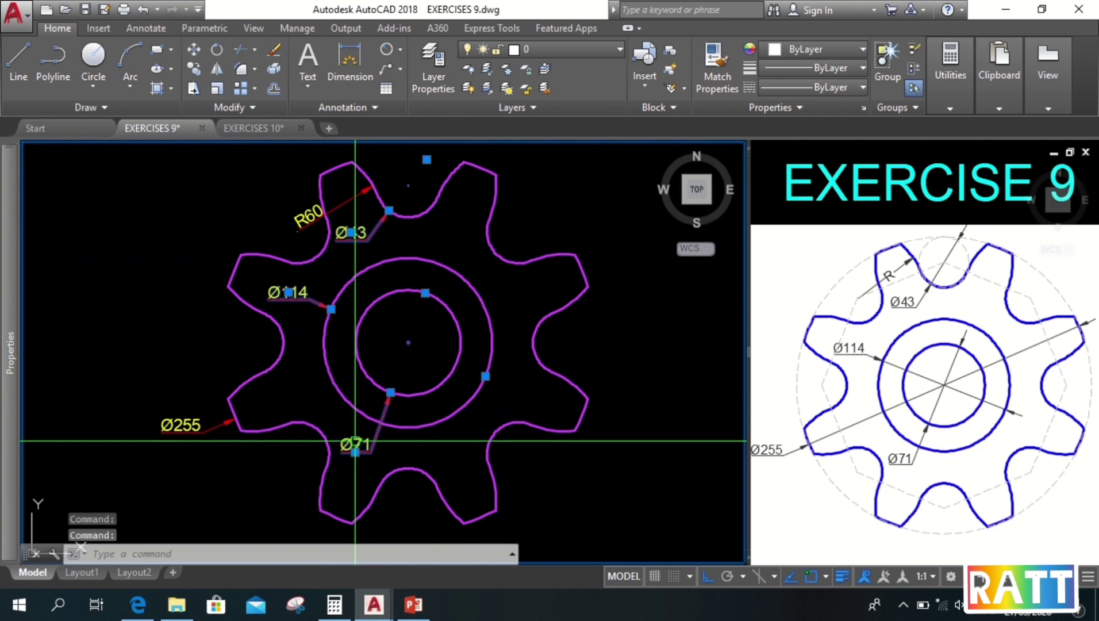
pyautogui.click(198, 428)
pyautogui.moveTo(10, 350)
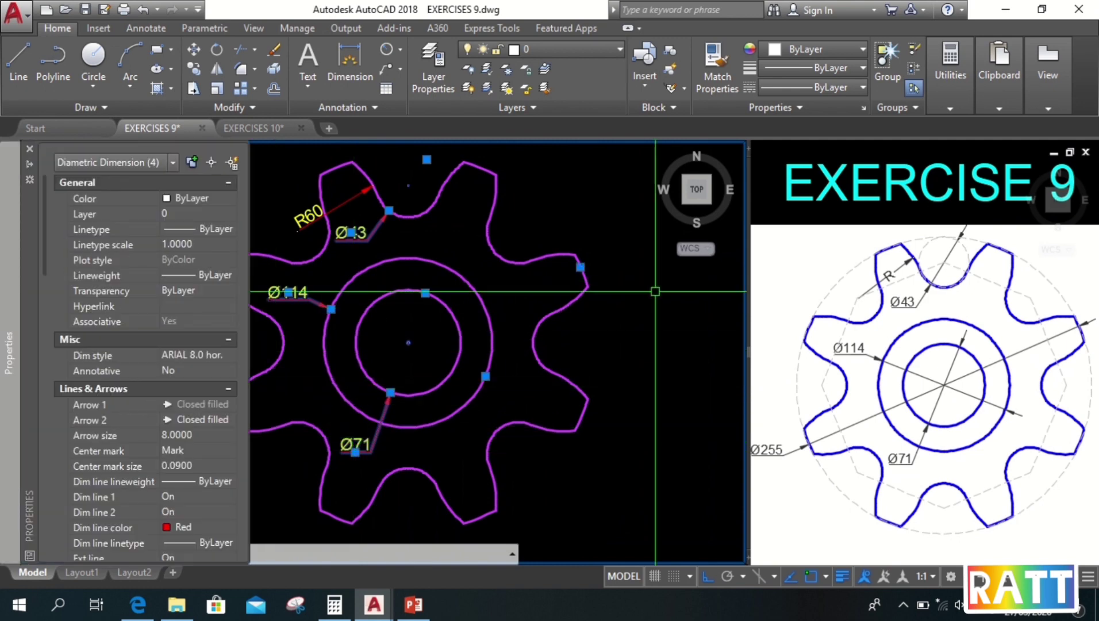
pyautogui.click(661, 331)
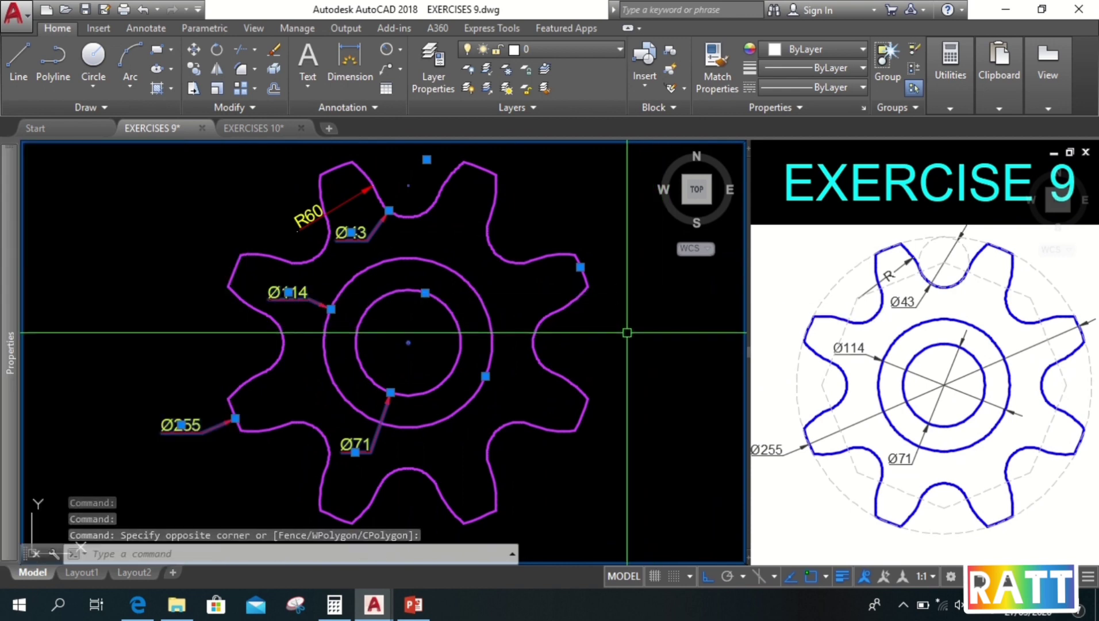
pyautogui.write('PR')
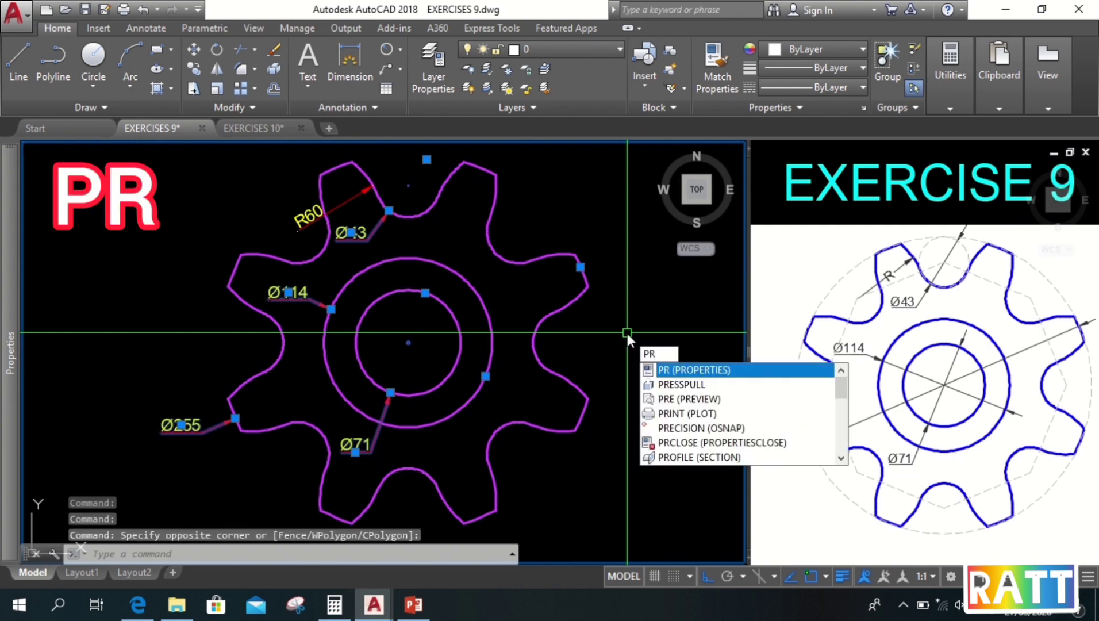
pyautogui.press('Return')
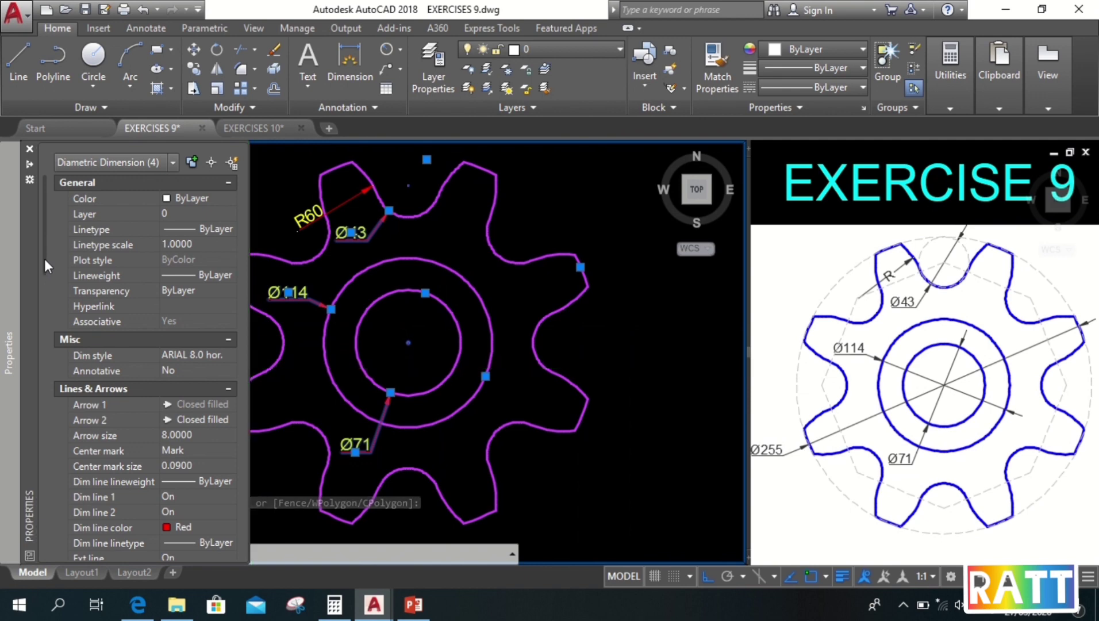
pyautogui.moveTo(44, 262); pyautogui.dragTo(49, 409)
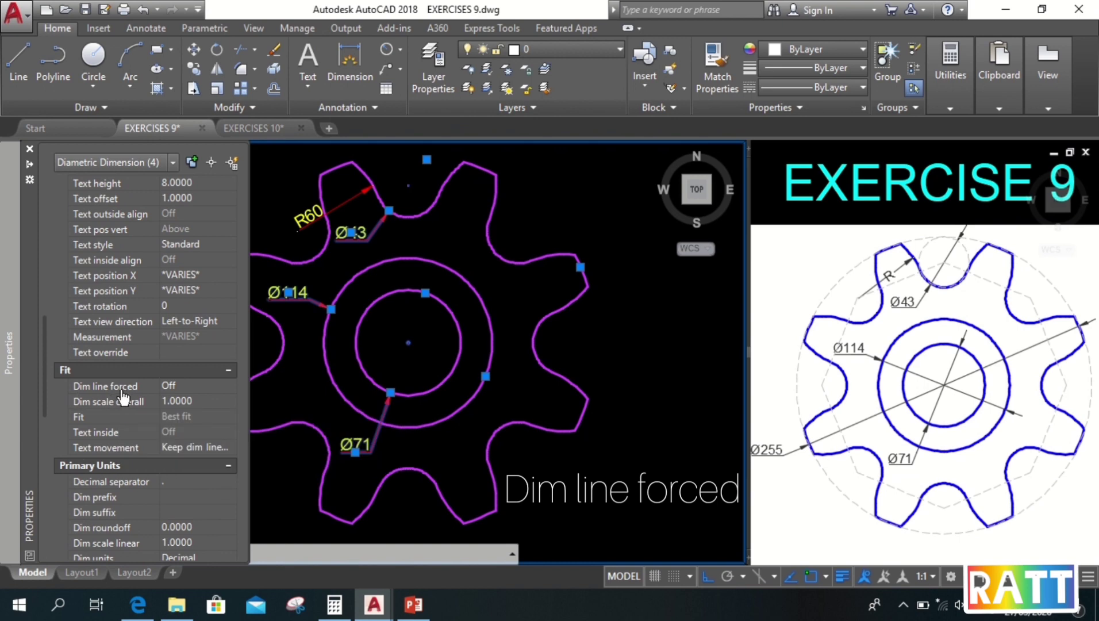
# Step: Set Dim line forced to On for the four diameter dimensions, then deselect them
pyautogui.click(180, 386)
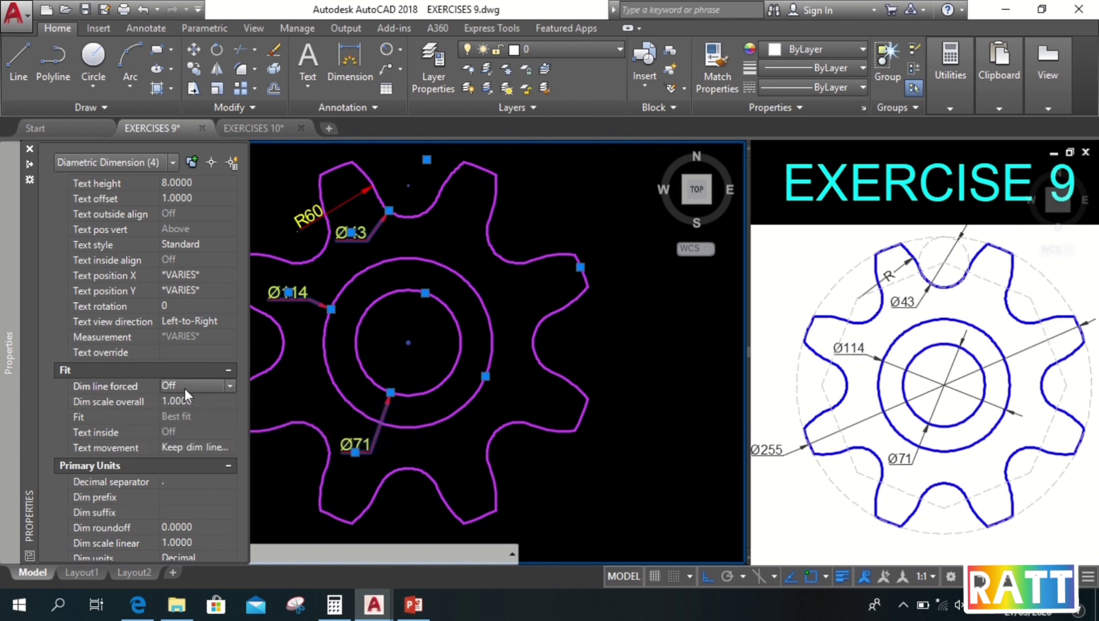
pyautogui.click(229, 388)
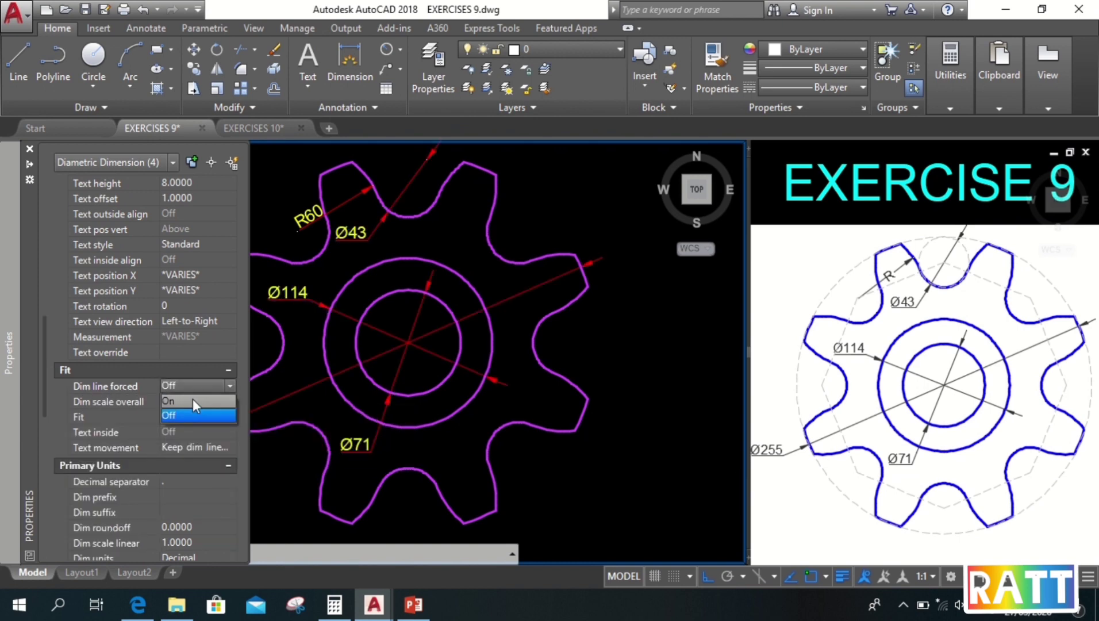
pyautogui.click(191, 400)
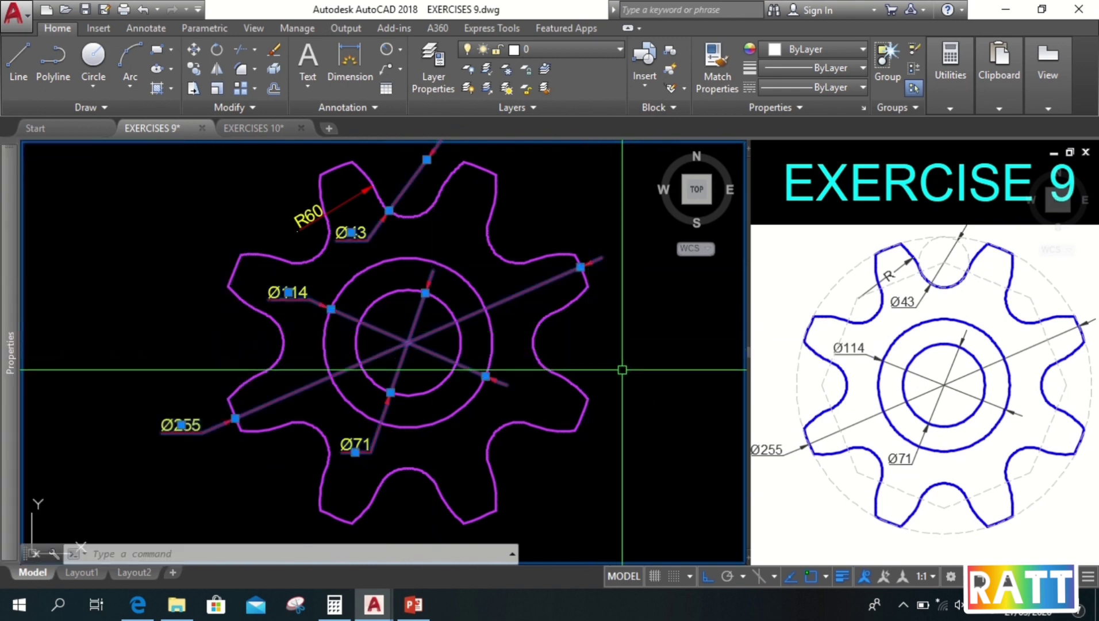
pyautogui.moveTo(631, 365); pyautogui.dragTo(621, 385, button='middle')
pyautogui.press('Escape')
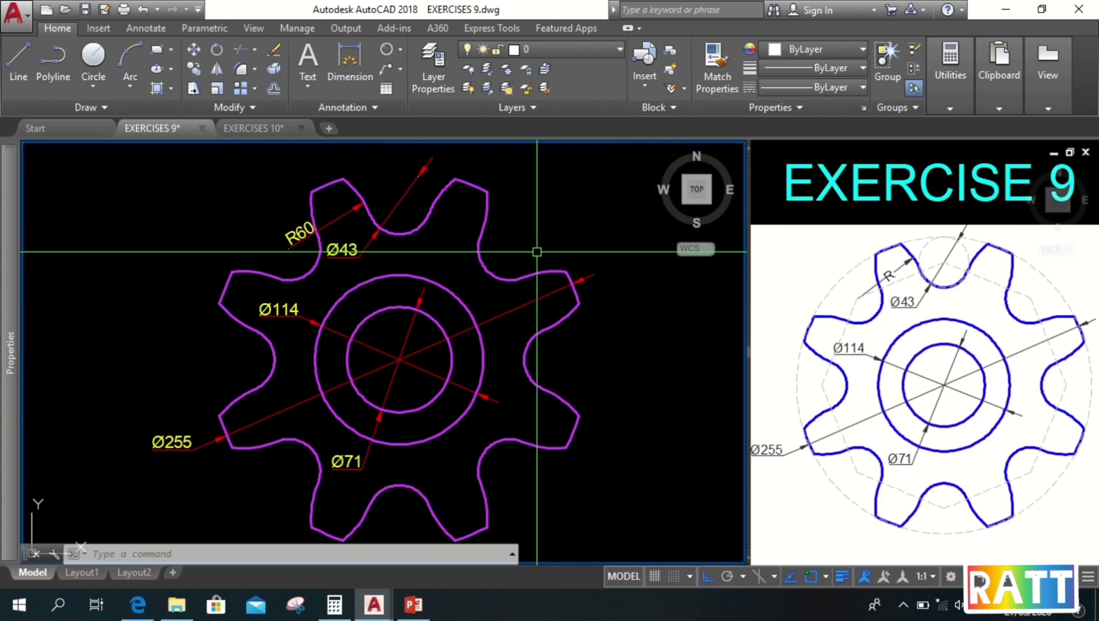
# Step: Draw a radius 127.5 circle centred on the gear
pyautogui.press('Return')
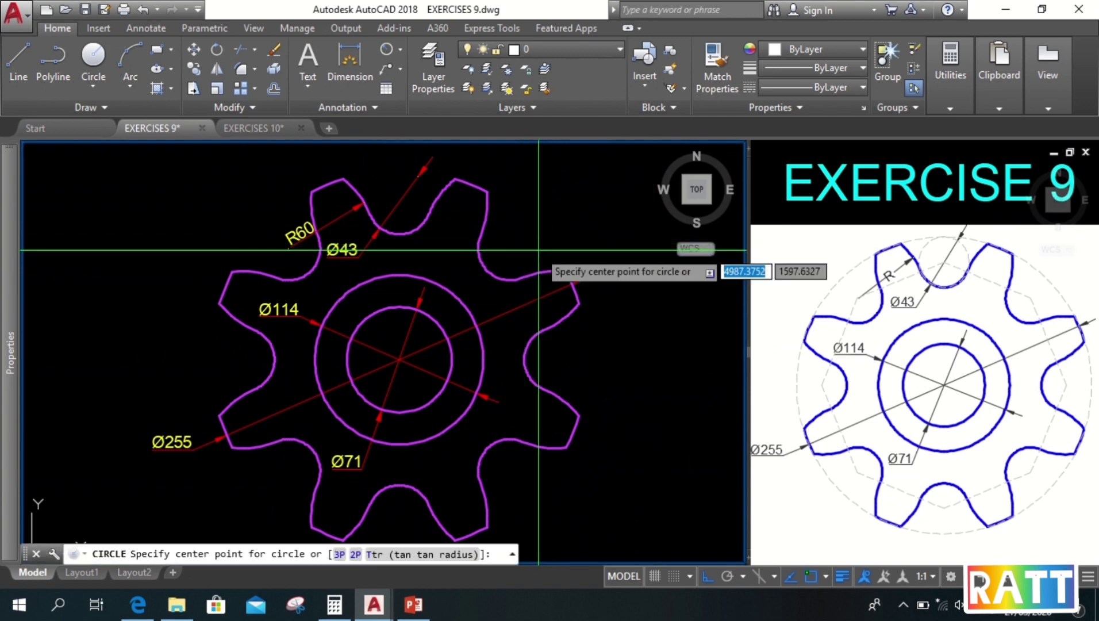
pyautogui.click(399, 360)
pyautogui.write('127.5')
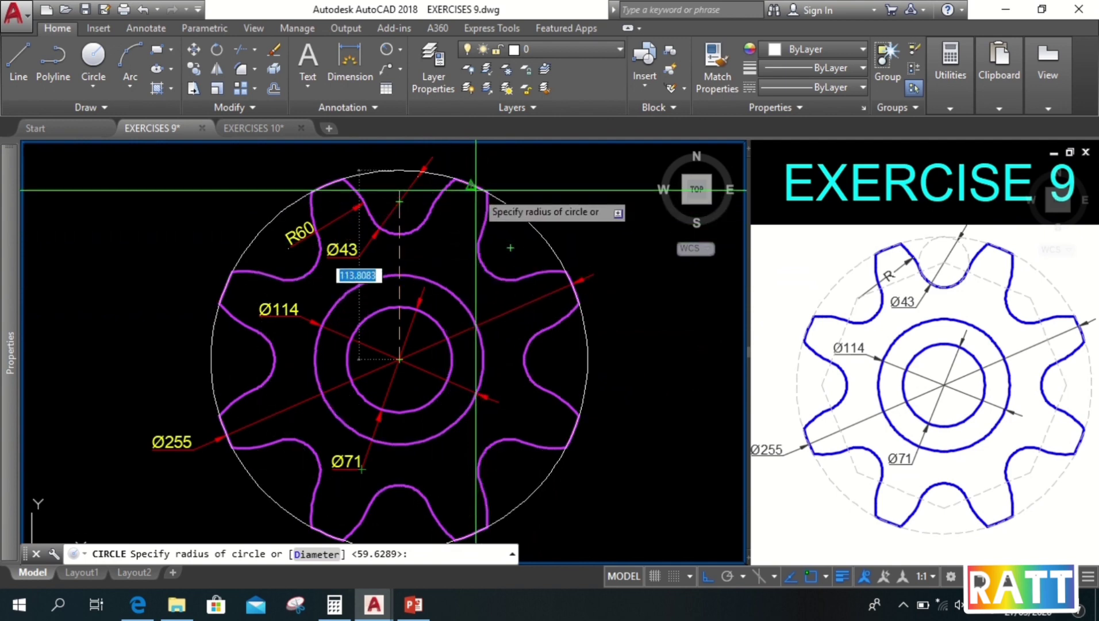
pyautogui.press('Return')
# Step: Move the new circle to the CENTER LINE layer with linetype scale 0.5
pyautogui.click(538, 230)
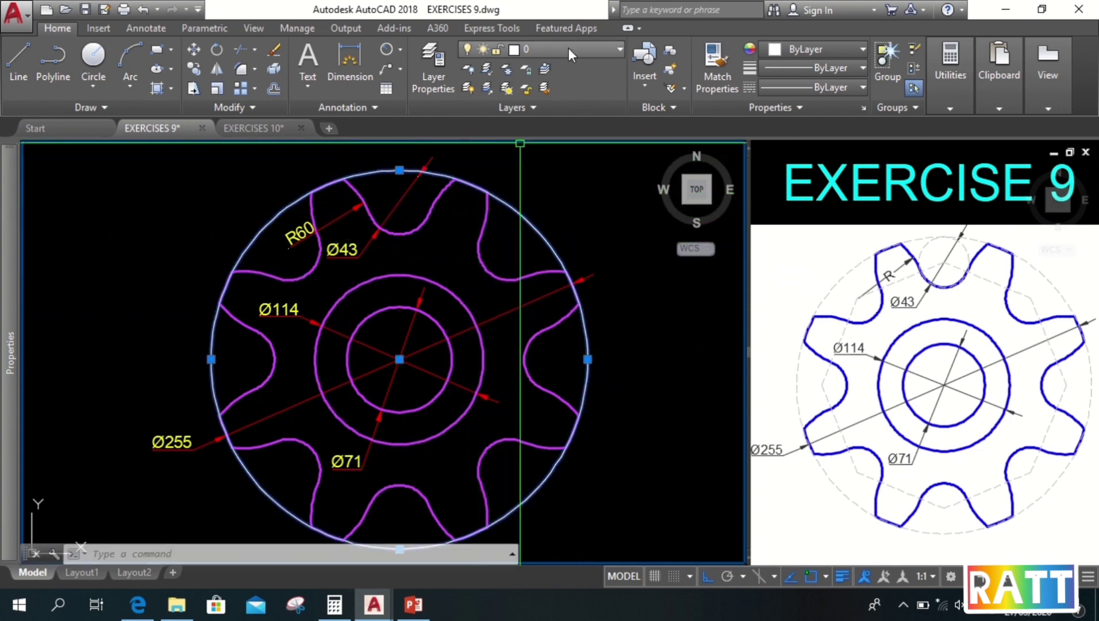
pyautogui.click(568, 48)
pyautogui.click(551, 88)
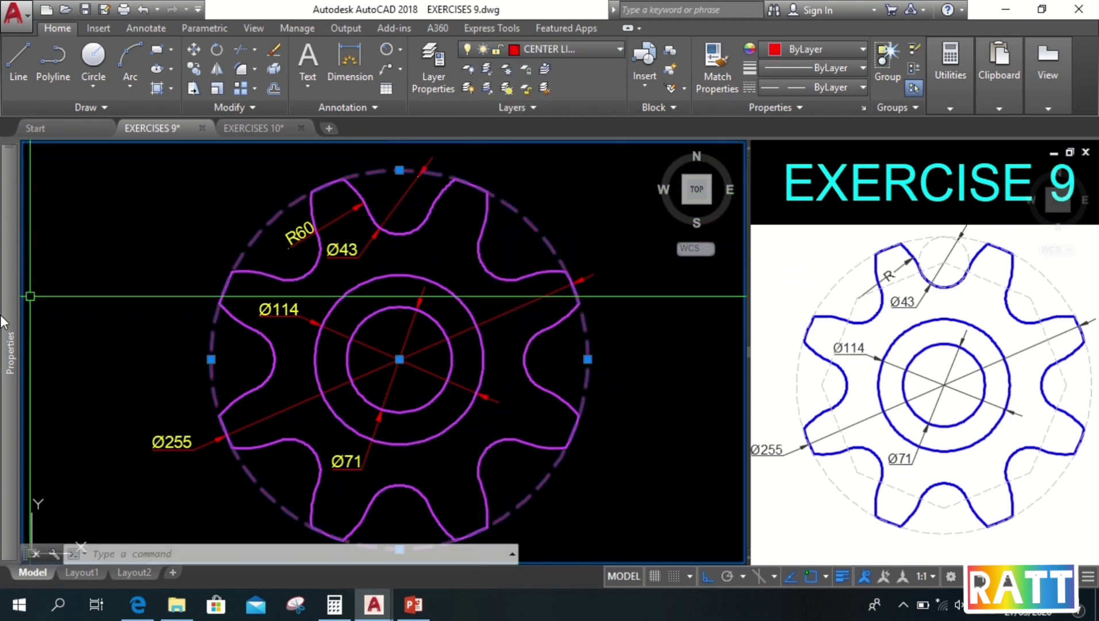
pyautogui.moveTo(10, 296)
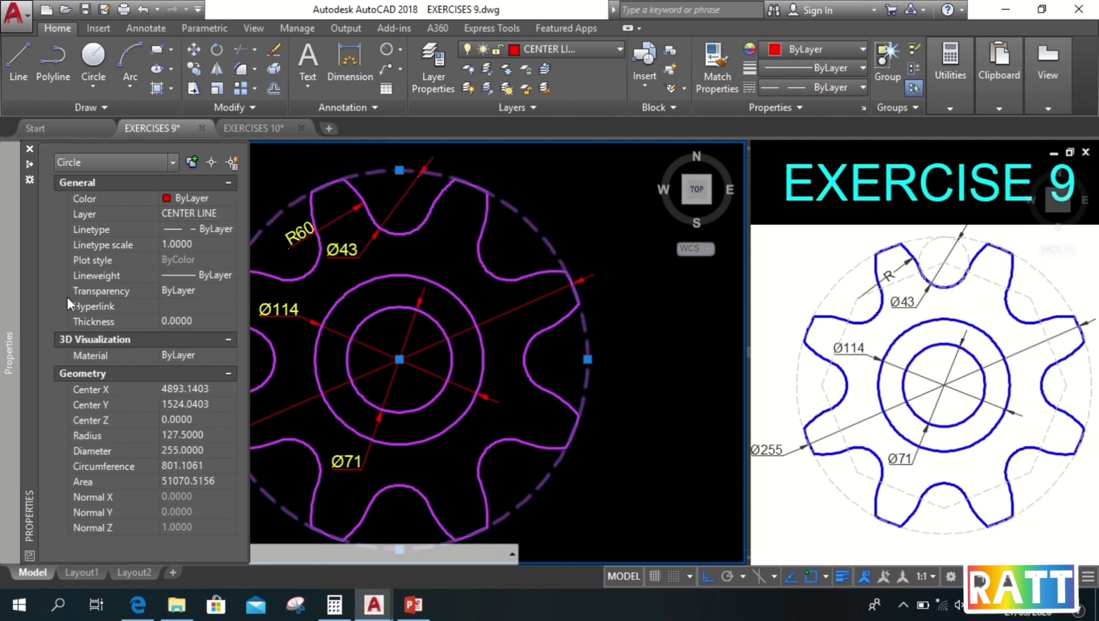
pyautogui.click(206, 244)
pyautogui.write('.5')
pyautogui.press('Return')
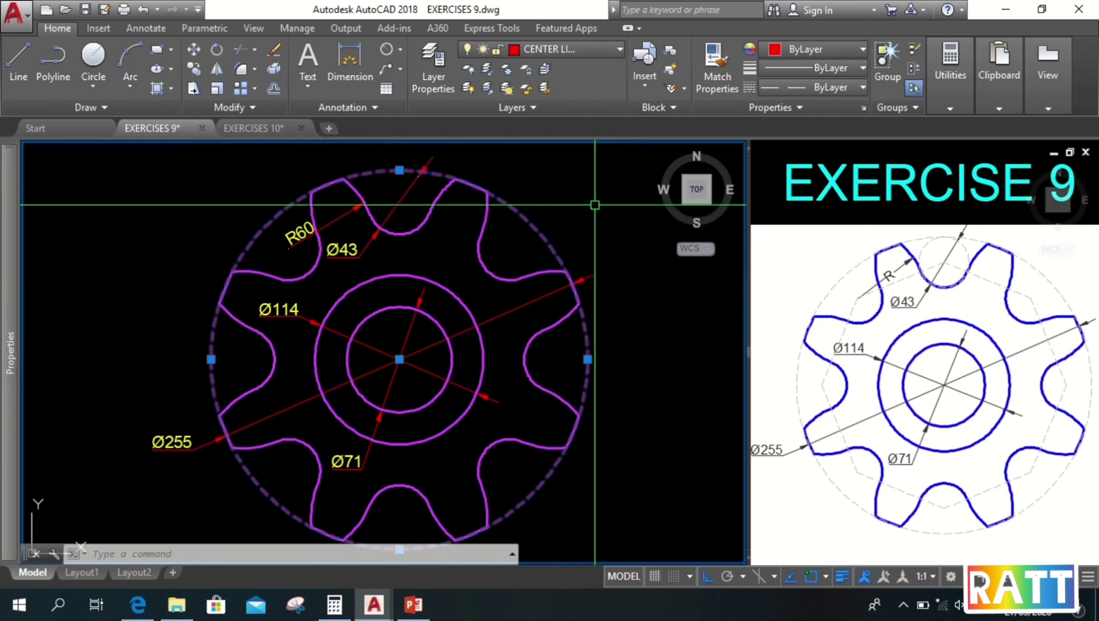
pyautogui.press('Escape')
# Step: Draw an eight-sided polygon inscribed in a circle, centred on the gear, with its top corner snapped
pyautogui.write('POL')
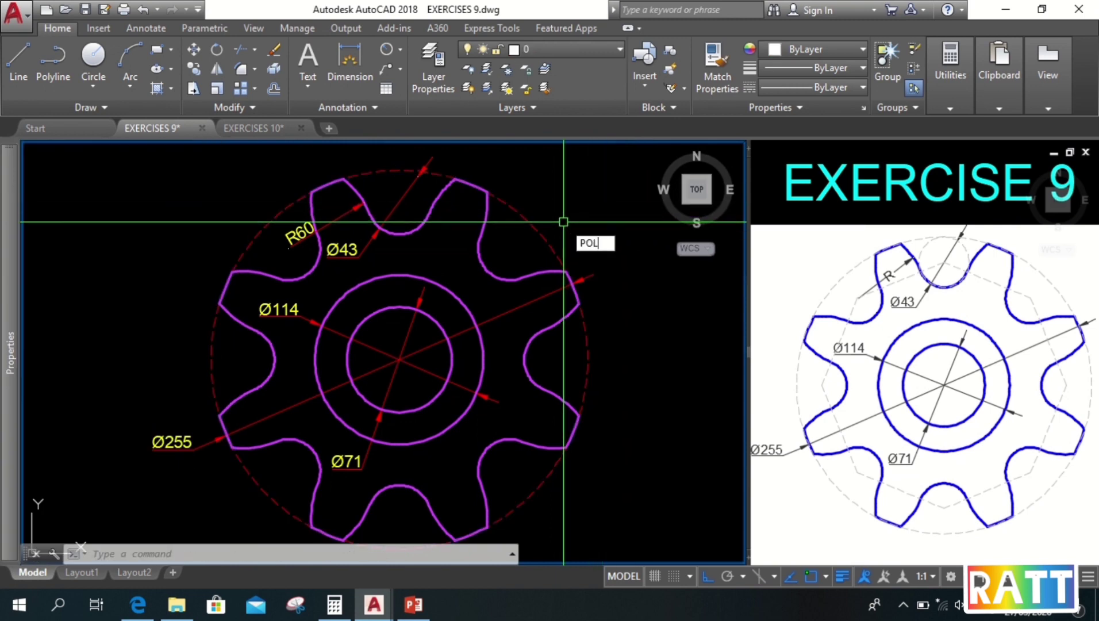
pyautogui.press('Return')
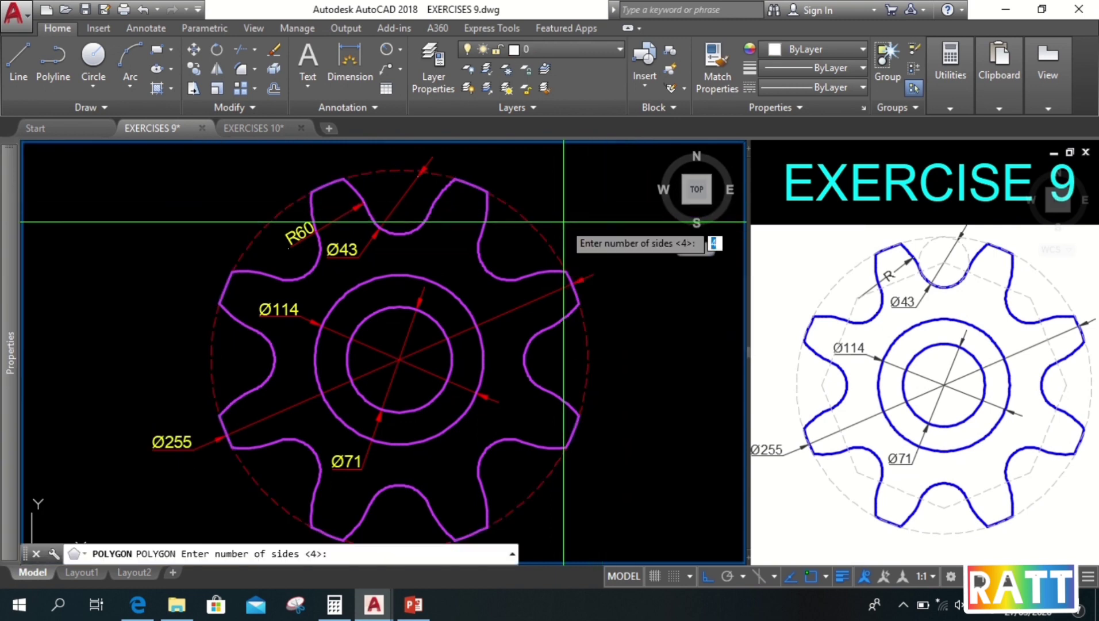
pyautogui.press('Return')
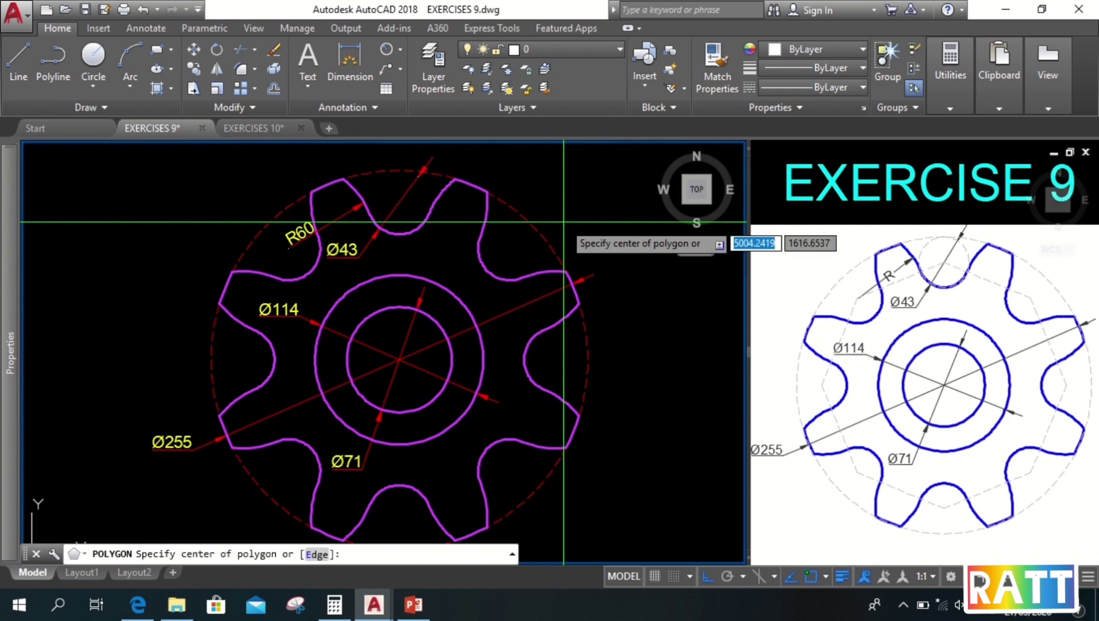
pyautogui.click(399, 360)
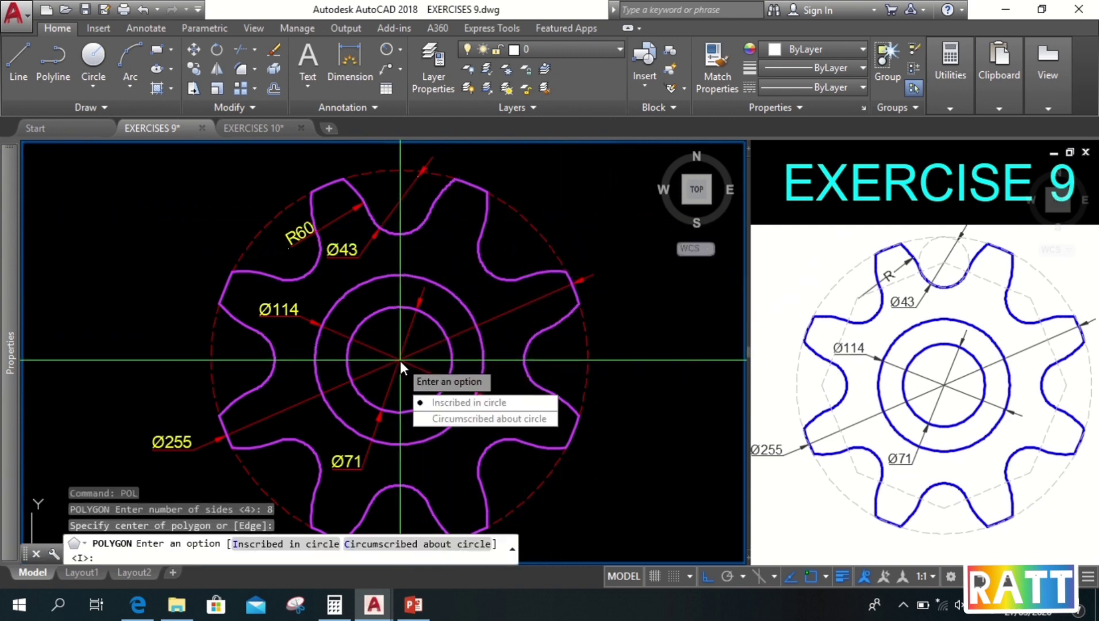
pyautogui.click(437, 404)
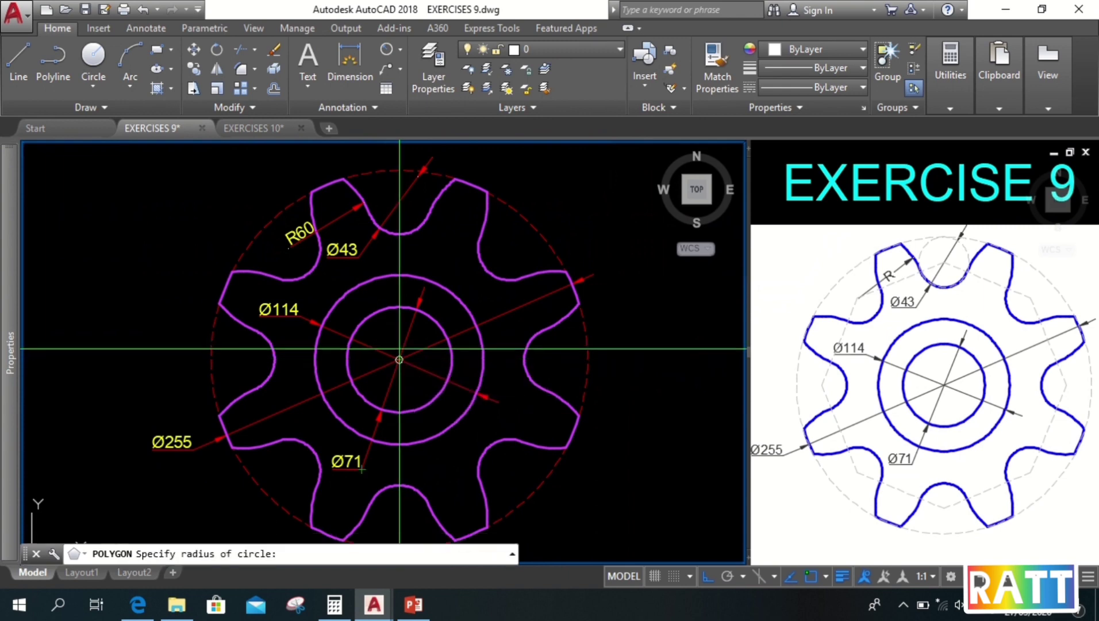
pyautogui.click(406, 203)
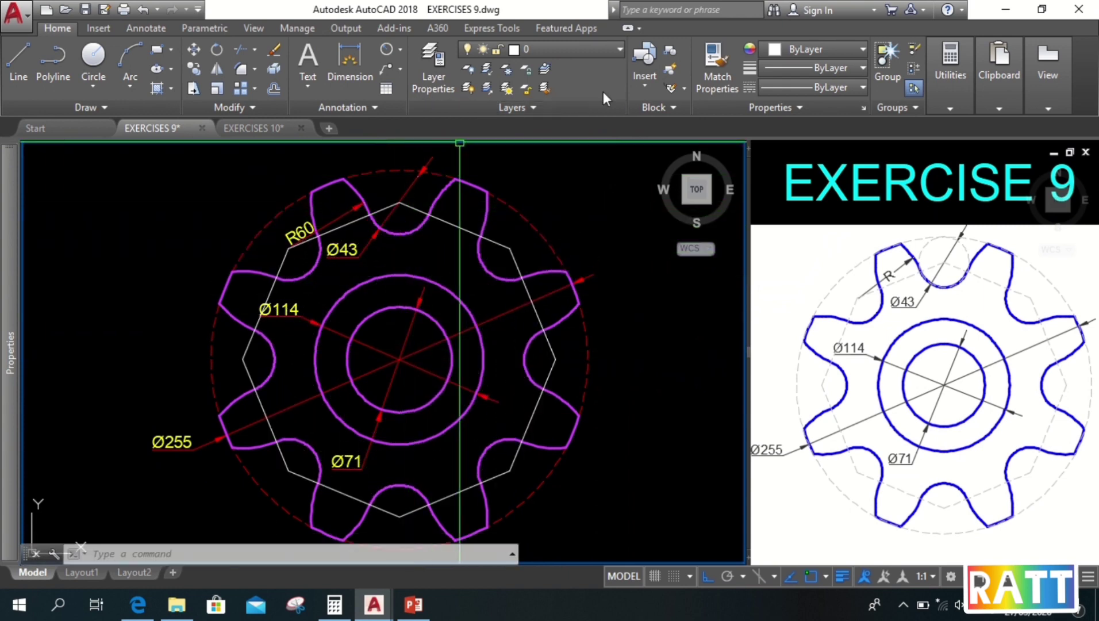
# Step: Match the octagon's properties to the red dashed Ø255 circle
pyautogui.click(713, 63)
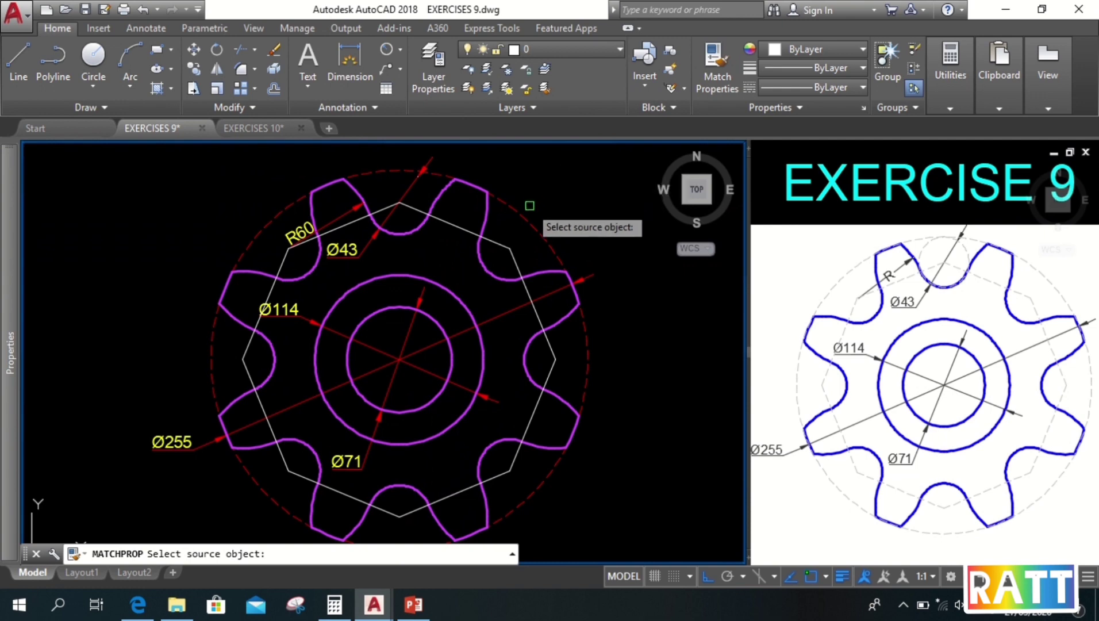
pyautogui.click(487, 229)
pyautogui.click(459, 227)
pyautogui.press('Return')
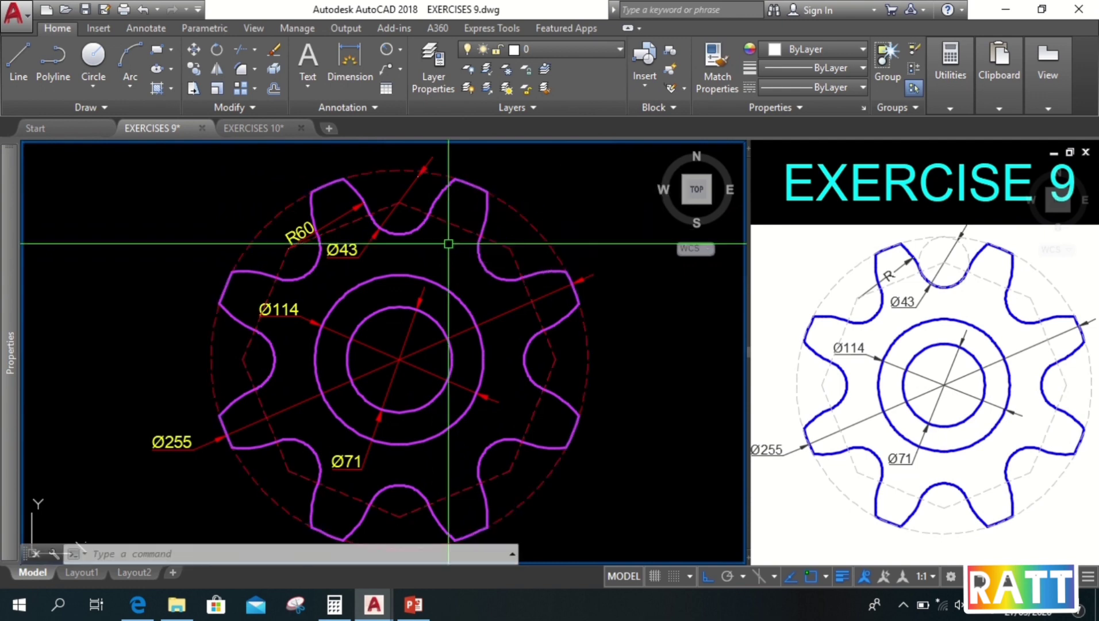
# Step: Move only the R60 dimension text further along its leader toward the tooth
pyautogui.moveTo(468, 322); pyautogui.dragTo(479, 311, button='middle')
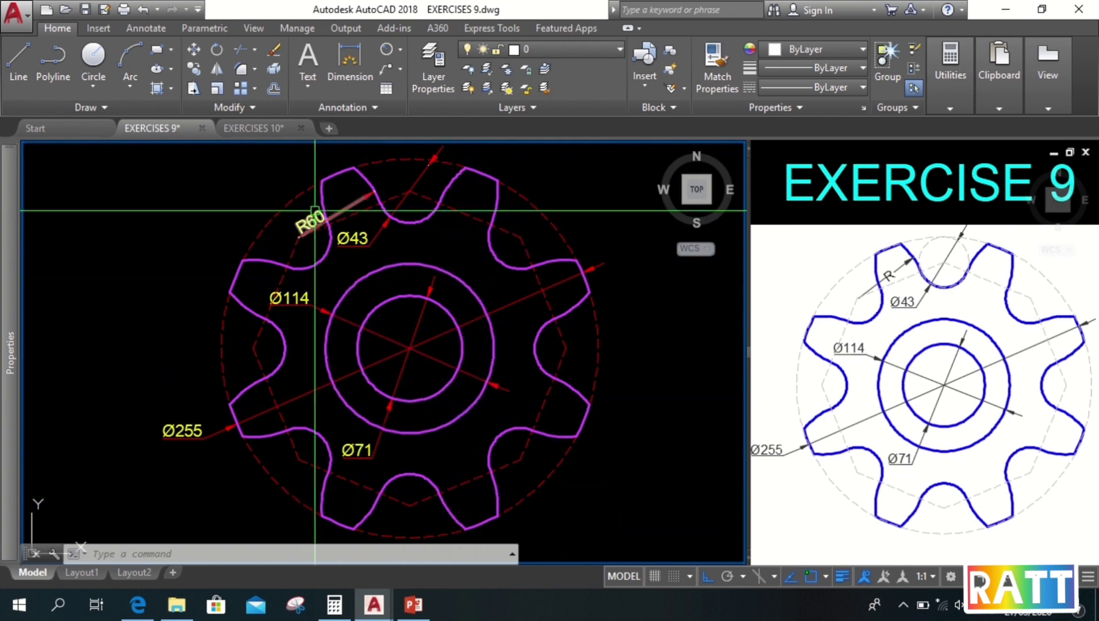
pyautogui.scroll(4, 309, 215)
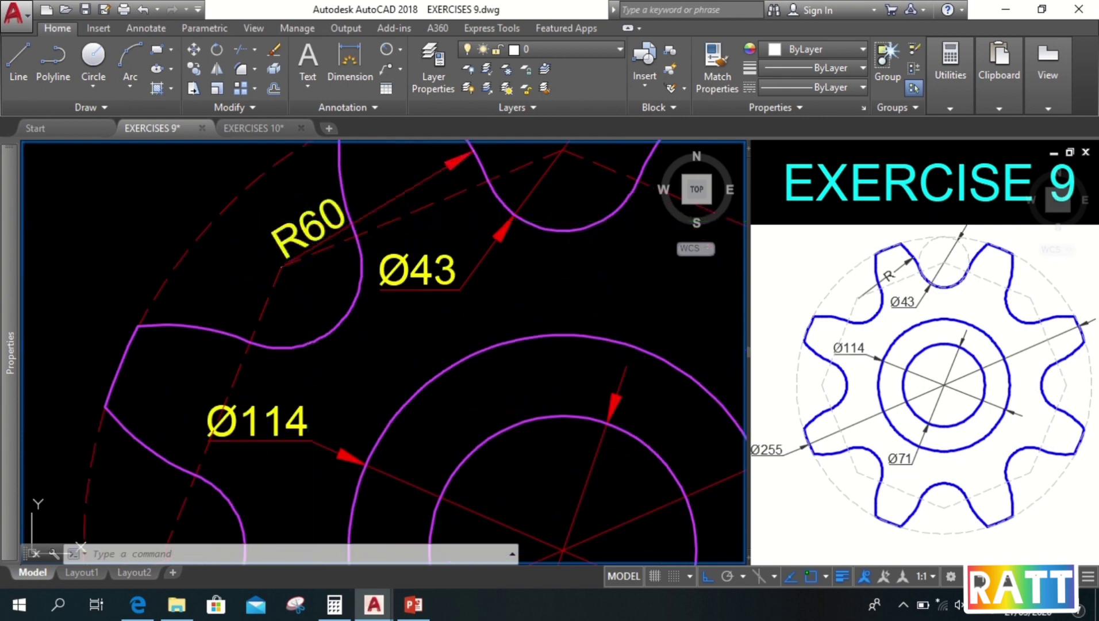
pyautogui.click(313, 228)
pyautogui.moveTo(319, 244)
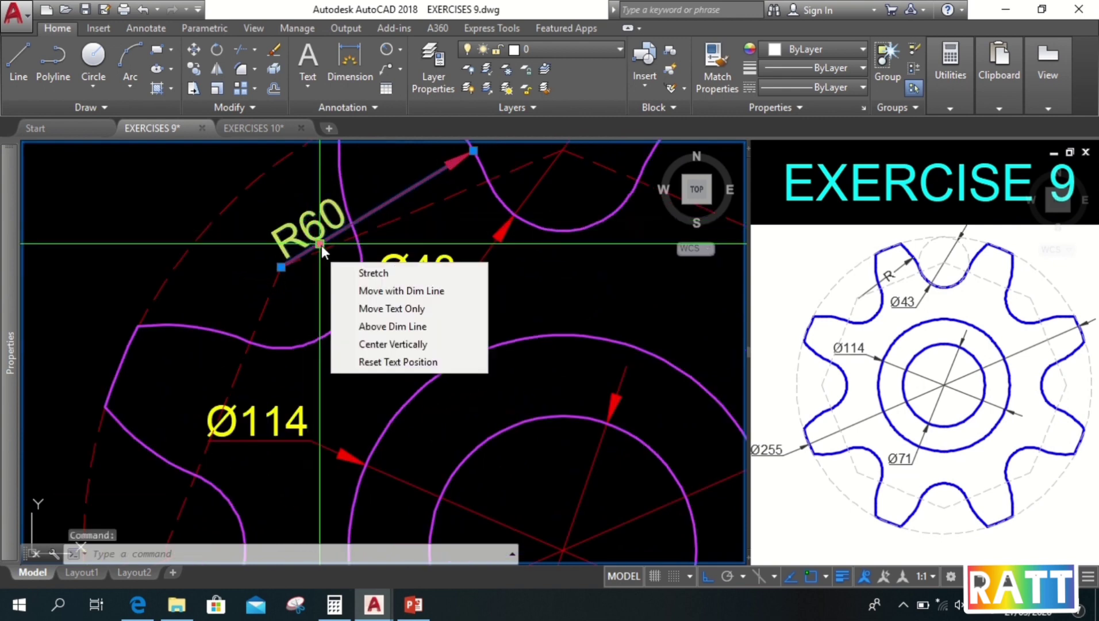
pyautogui.click(391, 308)
pyautogui.rightClick(394, 220)
pyautogui.click(414, 233)
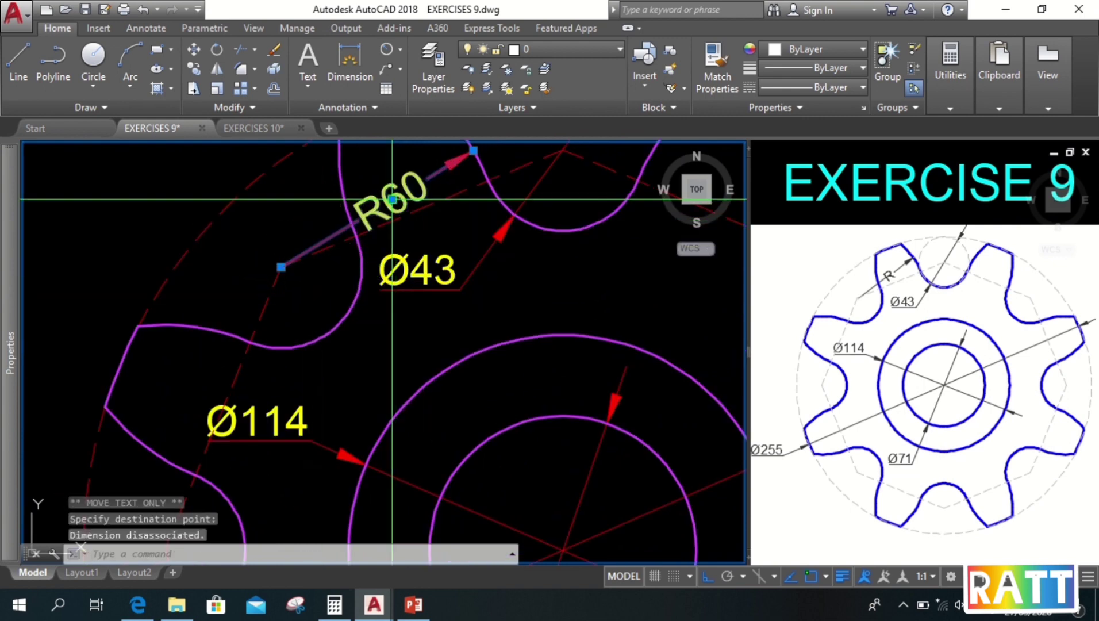
# Step: Recentre the gear, then zoom in and reselect the R60 dimension
pyautogui.scroll(-3, 446, 279)
pyautogui.moveTo(446, 279); pyautogui.dragTo(449, 317, button='middle')
pyautogui.press('Escape')
pyautogui.press('Escape')
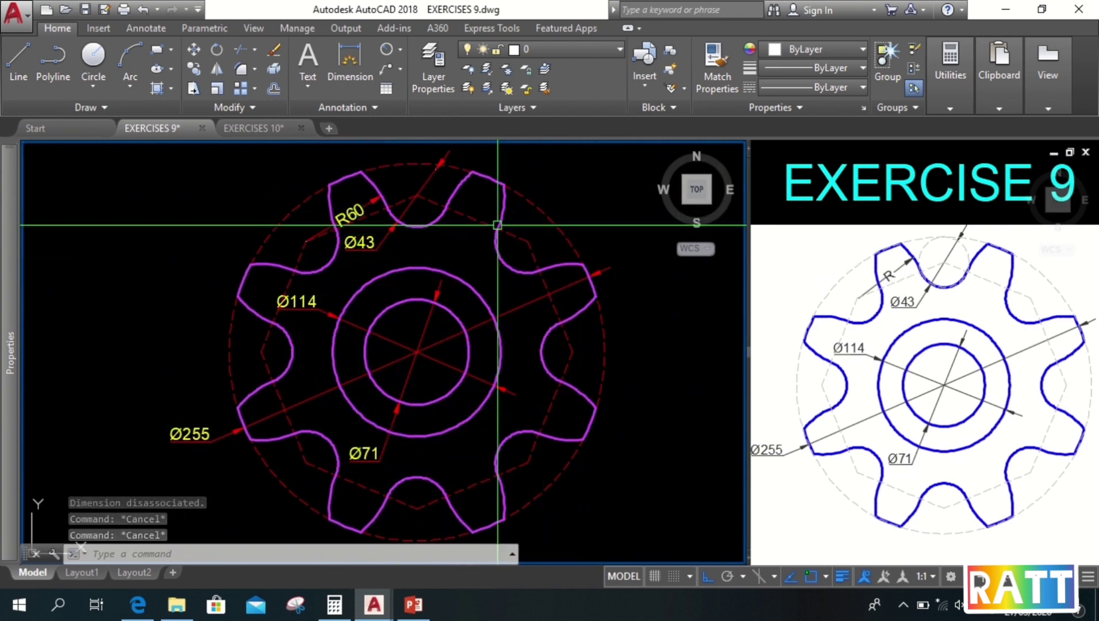
pyautogui.scroll(2, 391, 230)
pyautogui.scroll(2, 389, 265)
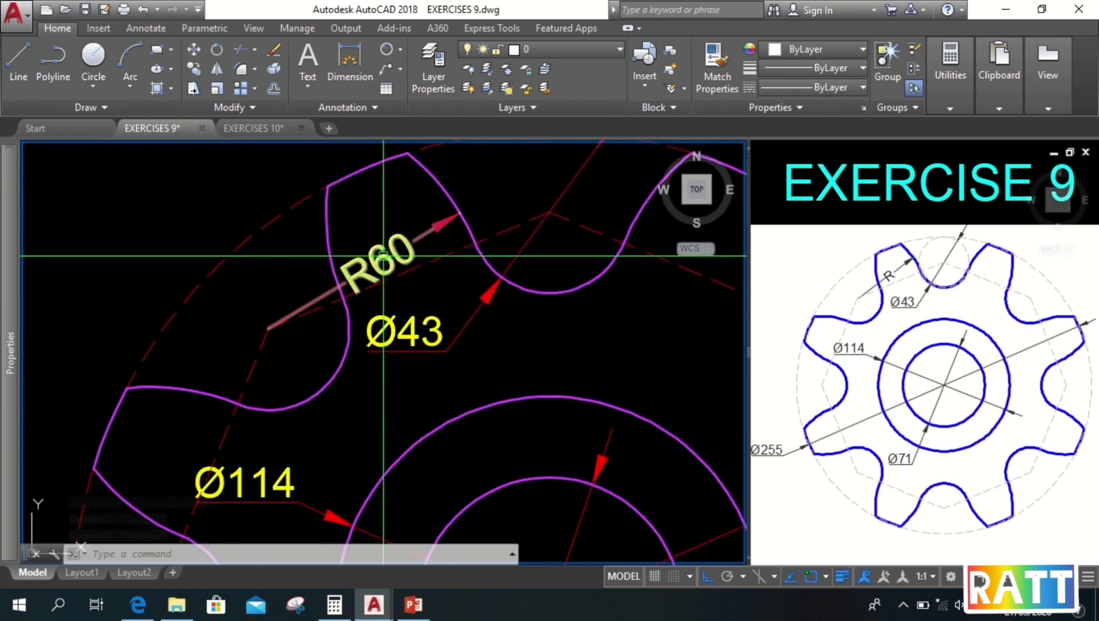
pyautogui.click(386, 260)
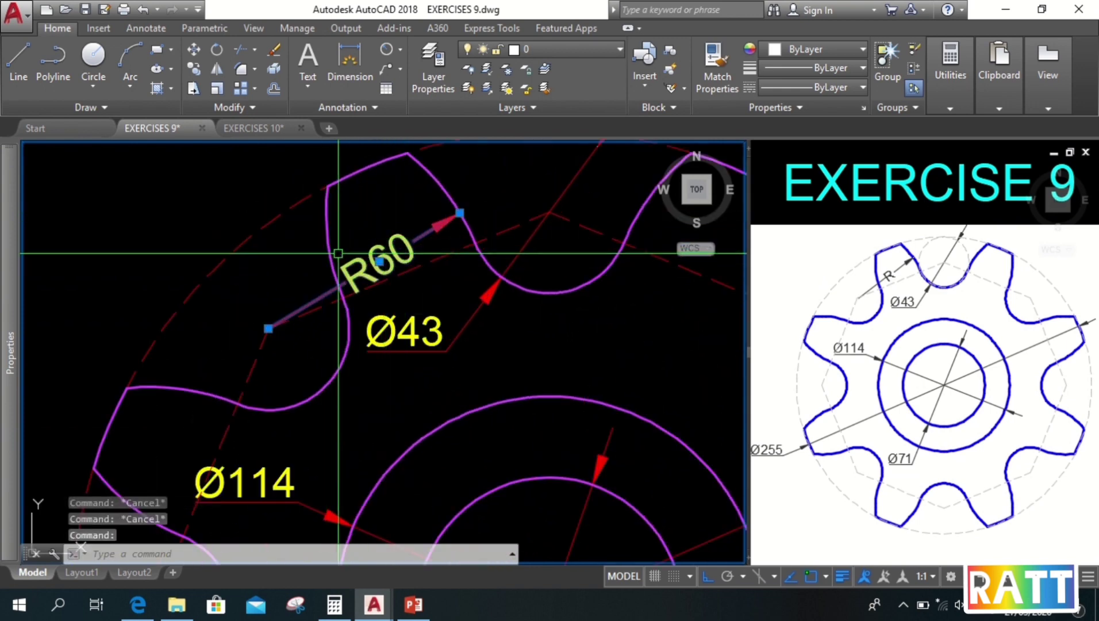
# Step: Override the radius dimension's text in Properties so it reads just 'R'
pyautogui.moveTo(12, 275)
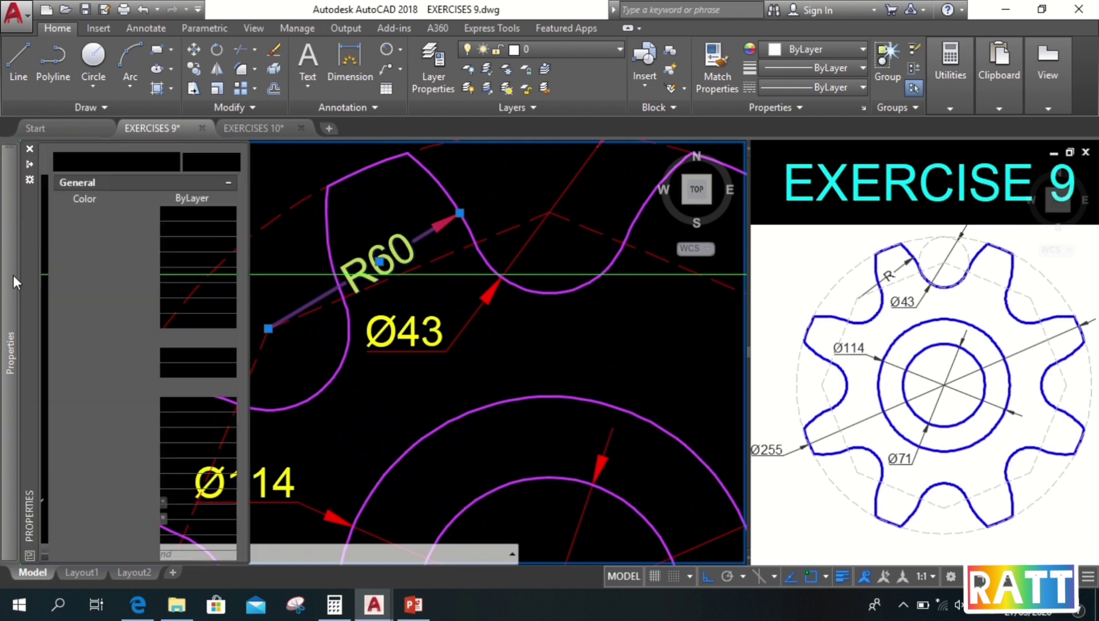
pyautogui.moveTo(45, 259); pyautogui.dragTo(43, 363)
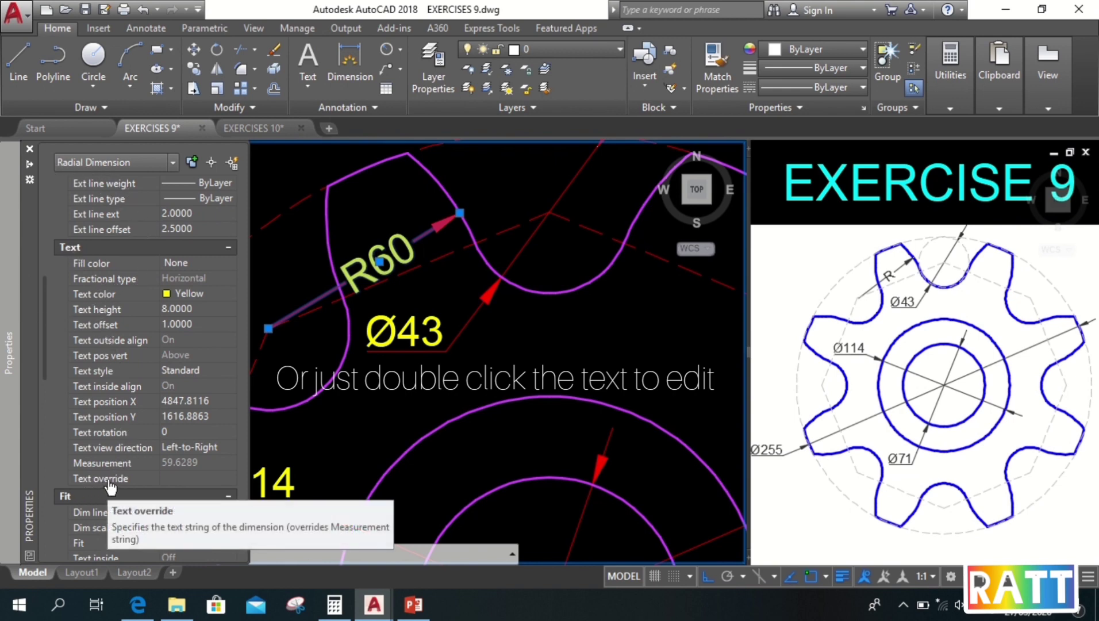
pyautogui.click(186, 478)
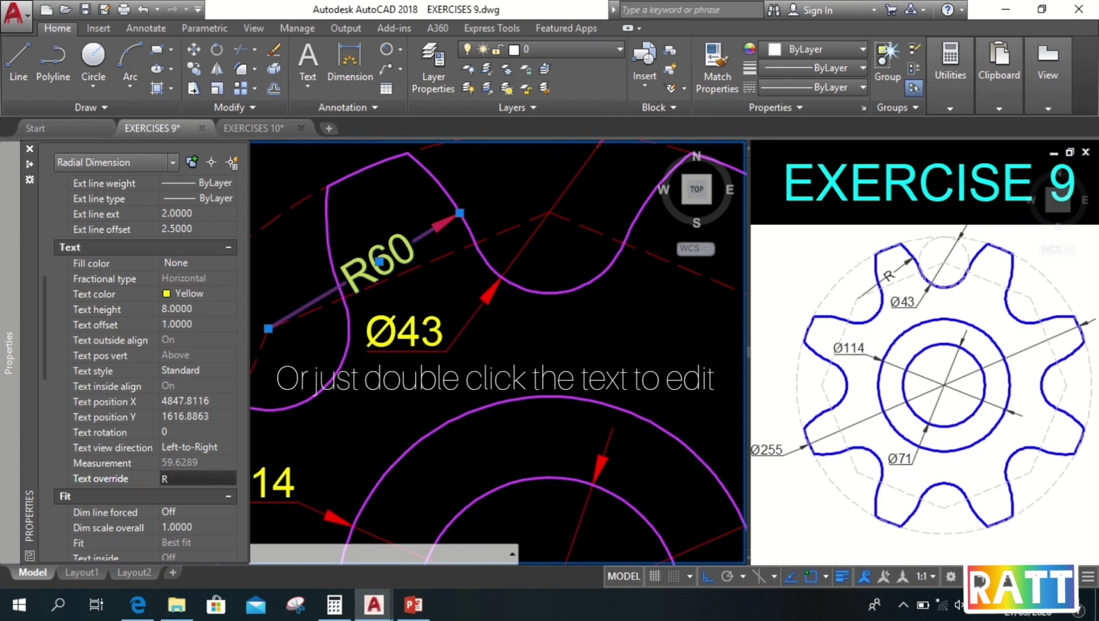
pyautogui.write('R')
pyautogui.press('Return')
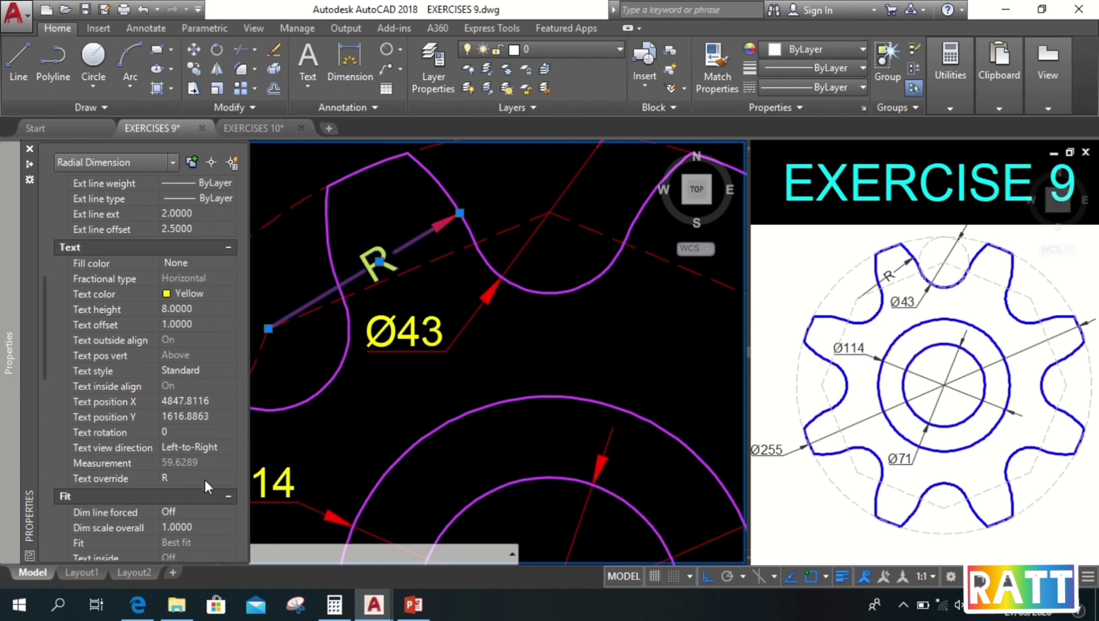
pyautogui.press('Escape')
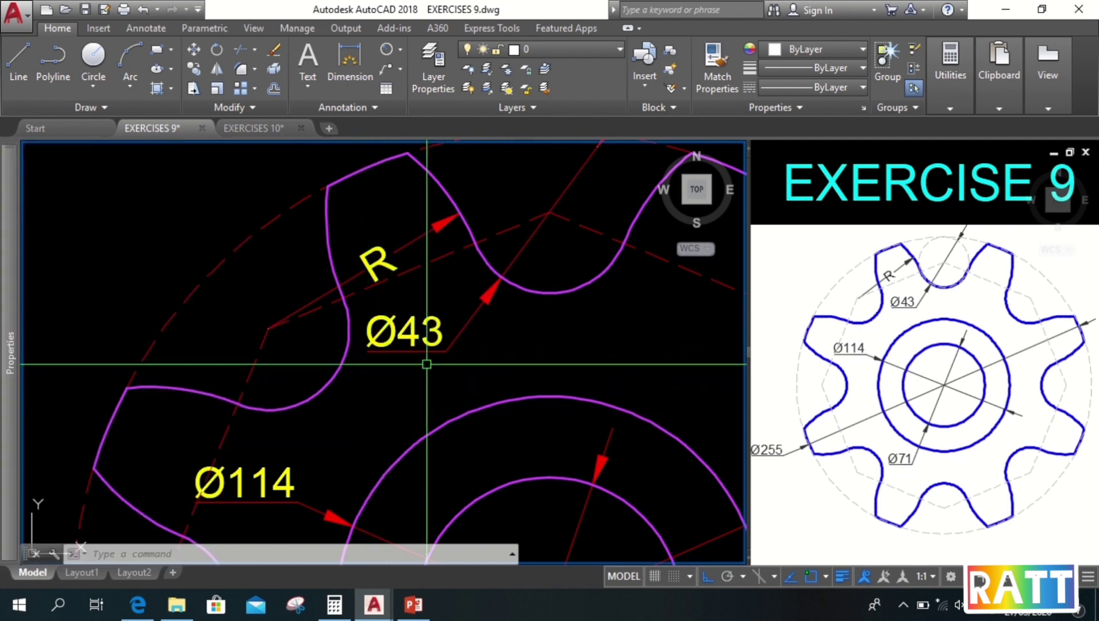
pyautogui.scroll(-3, 430, 364)
pyautogui.moveTo(437, 386)
pyautogui.mouseDown(button='middle')
pyautogui.moveTo(428, 335)
pyautogui.moveTo(398, 315)
pyautogui.mouseUp(button='middle')
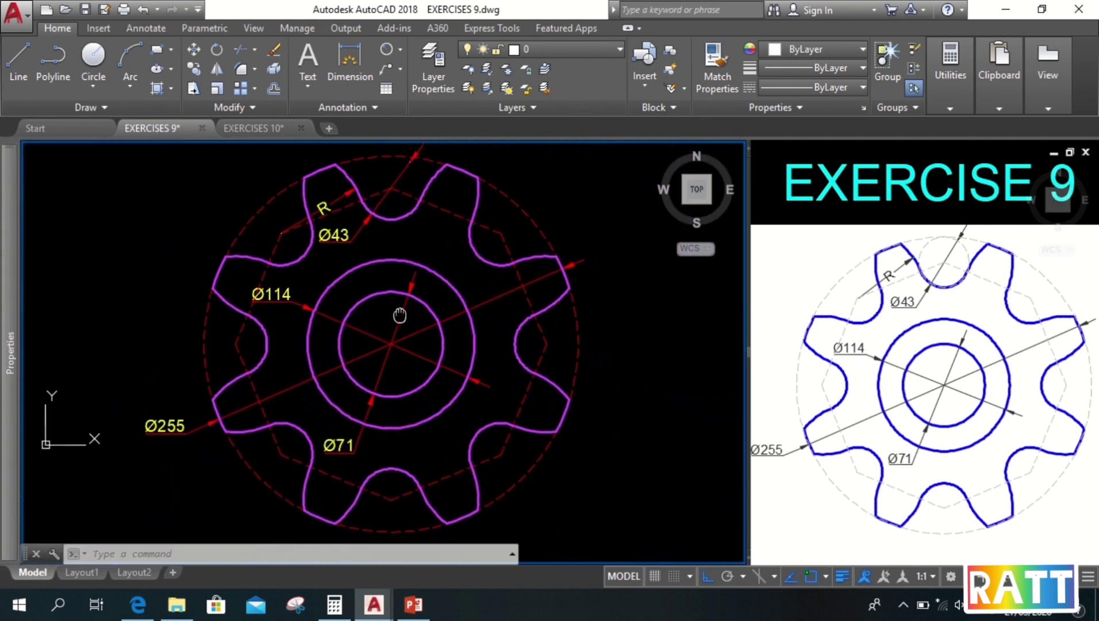